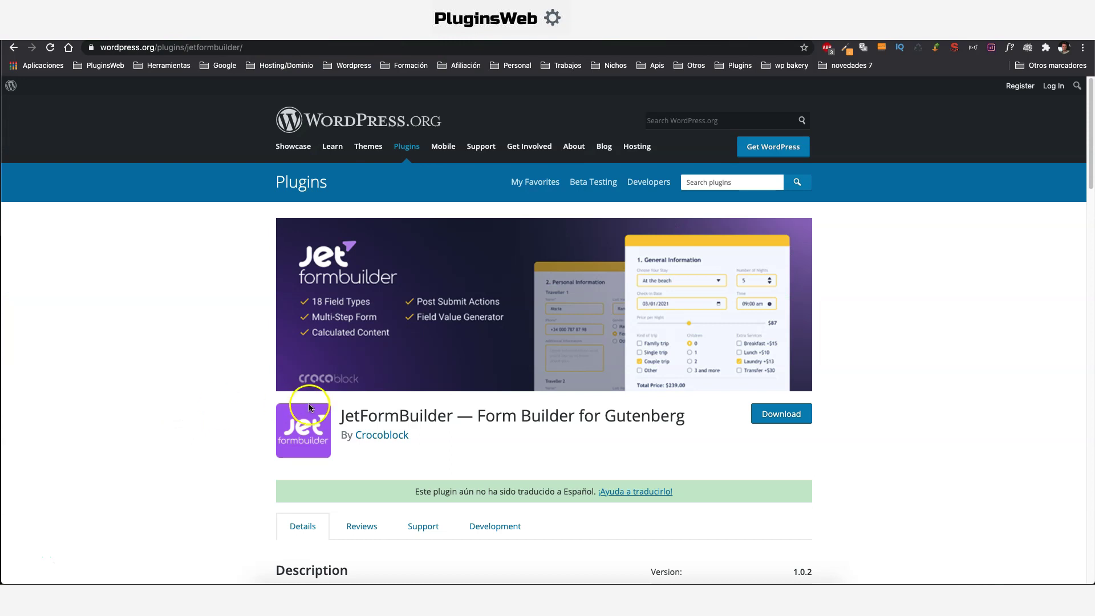
Review the JetFormBuilder plugin page on WordPress.org, including its description and version details.
{"action": "scroll", "coordinate": [306, 405], "scroll_direction": "down", "scroll_amount": 2}
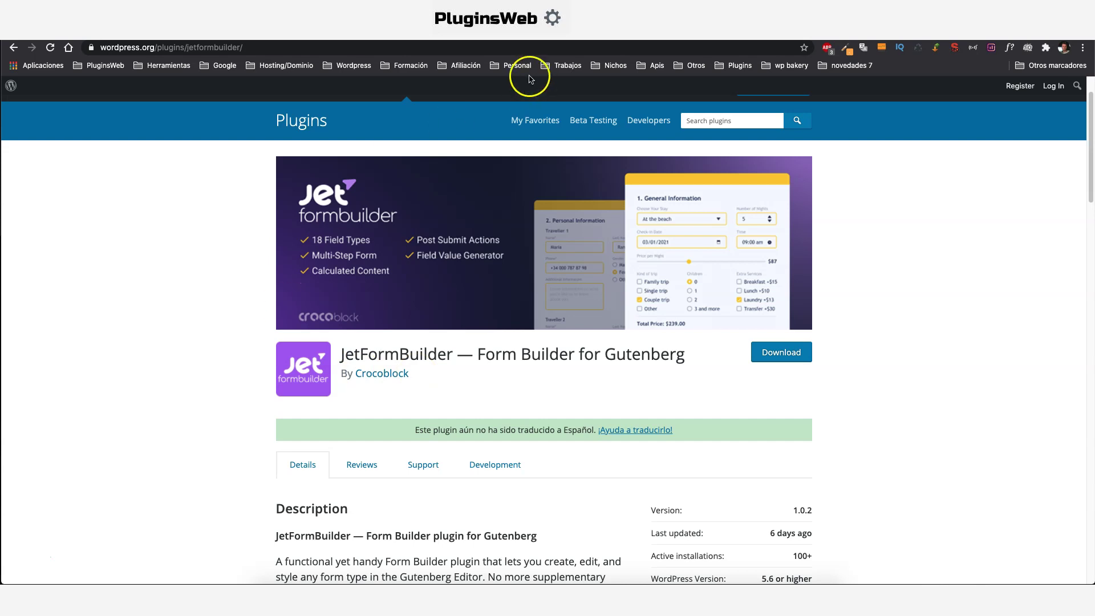
{"action": "left_click", "coordinate": [528, 26]}
{"action": "scroll", "coordinate": [452, 331], "scroll_direction": "down", "scroll_amount": 5}
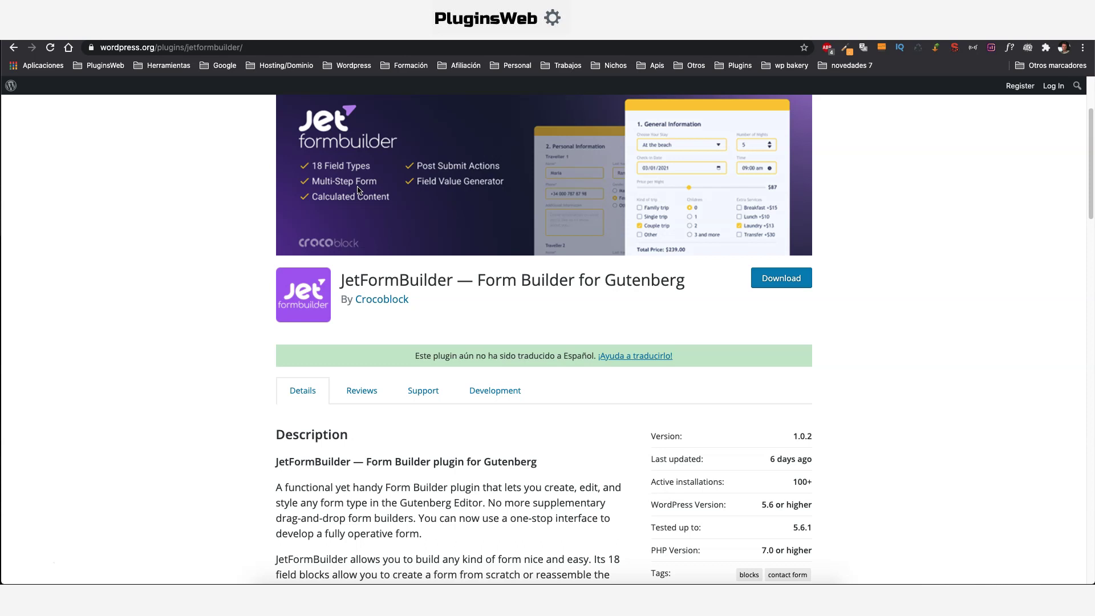
{"action": "scroll", "coordinate": [517, 345], "scroll_direction": "down", "scroll_amount": 2}
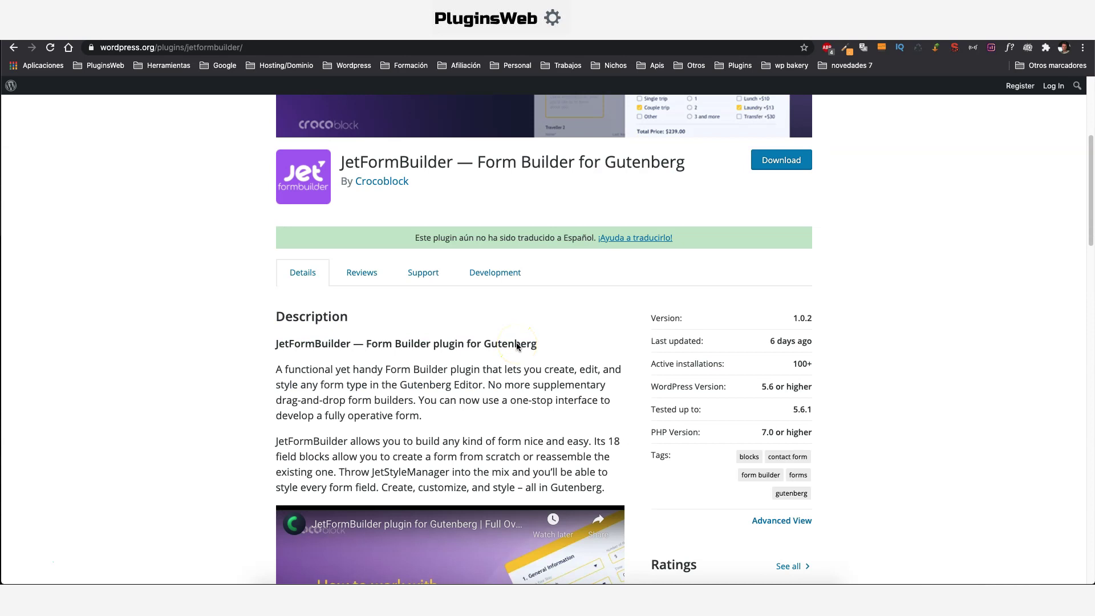
{"action": "scroll", "coordinate": [516, 345], "scroll_direction": "down", "scroll_amount": 1}
{"action": "scroll", "coordinate": [509, 358], "scroll_direction": "down", "scroll_amount": 1}
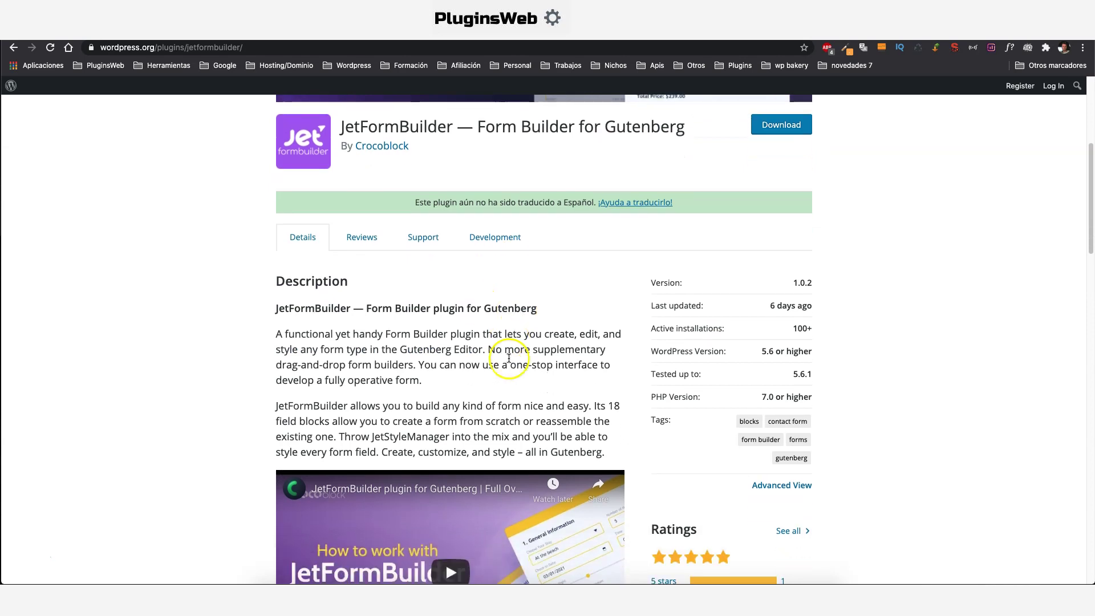
Switch to the JetStyleManager for Gutenberg plugin page and review its description, compatible plugins and screenshots.
{"action": "left_click", "coordinate": [437, 46]}
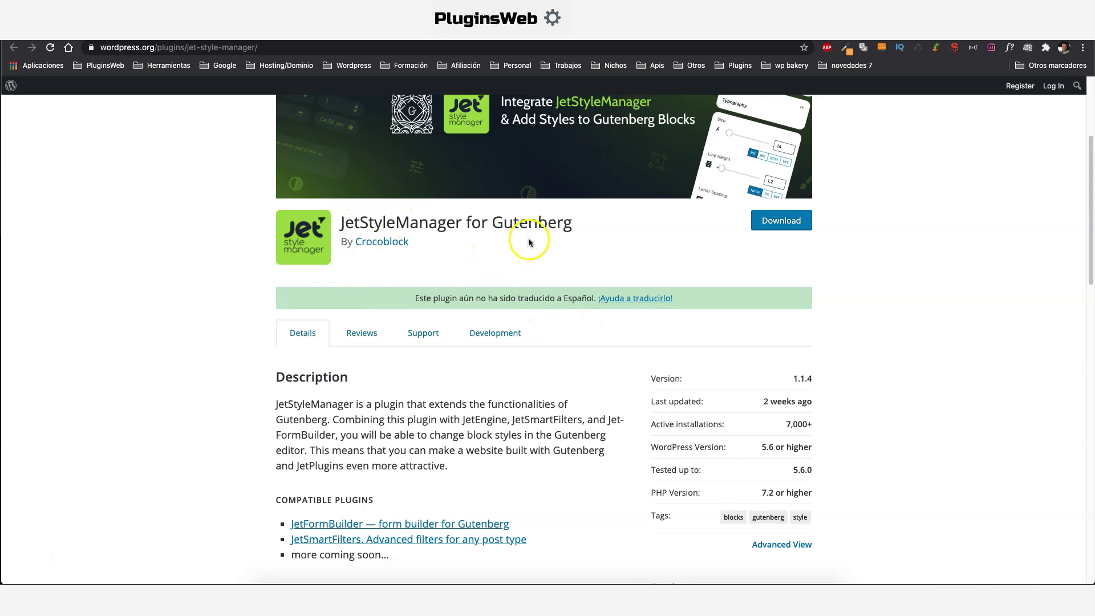
{"action": "scroll", "coordinate": [513, 353], "scroll_direction": "down", "scroll_amount": 10}
{"action": "scroll", "coordinate": [510, 357], "scroll_direction": "down", "scroll_amount": 8}
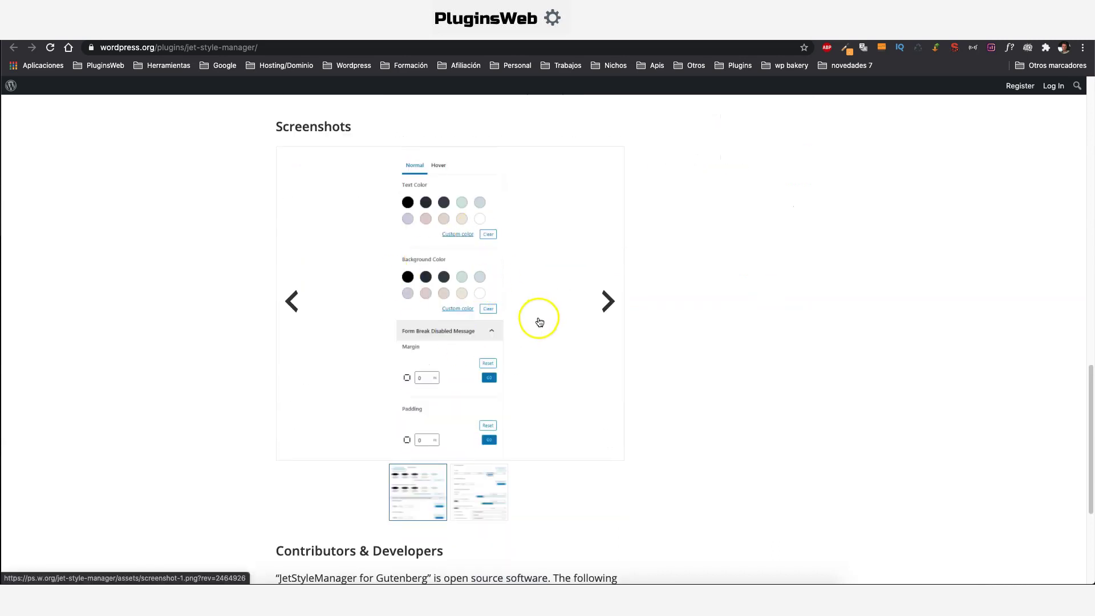
{"action": "scroll", "coordinate": [559, 360], "scroll_direction": "up", "scroll_amount": 20}
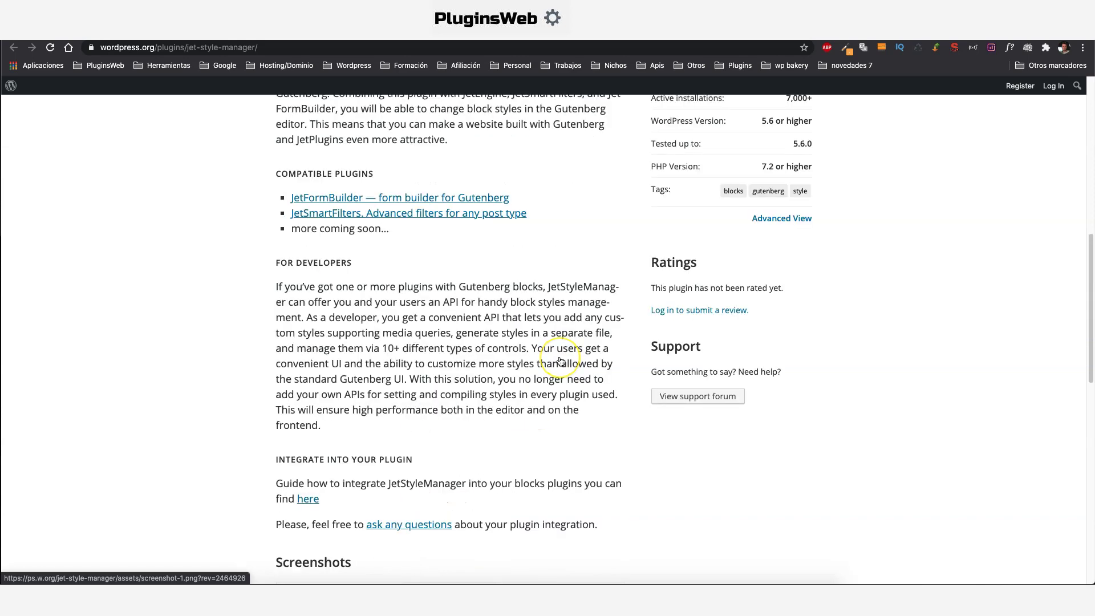
Switch to the test site's installed plugins list and activate JetFormBuilder.
{"action": "key", "text": "ctrl+Tab"}
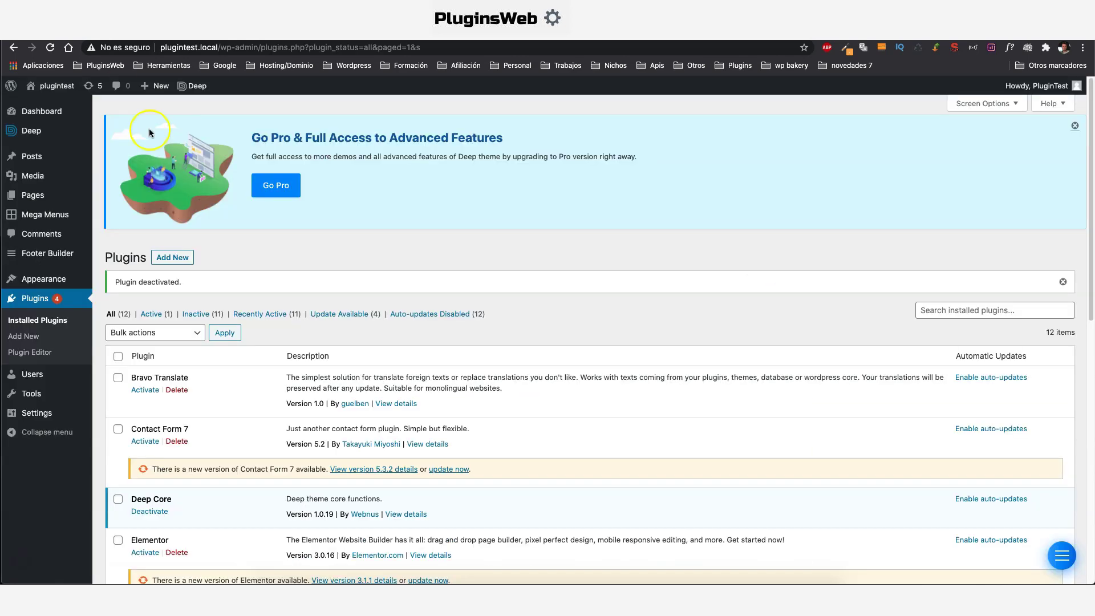
{"action": "scroll", "coordinate": [371, 245], "scroll_direction": "down", "scroll_amount": 5}
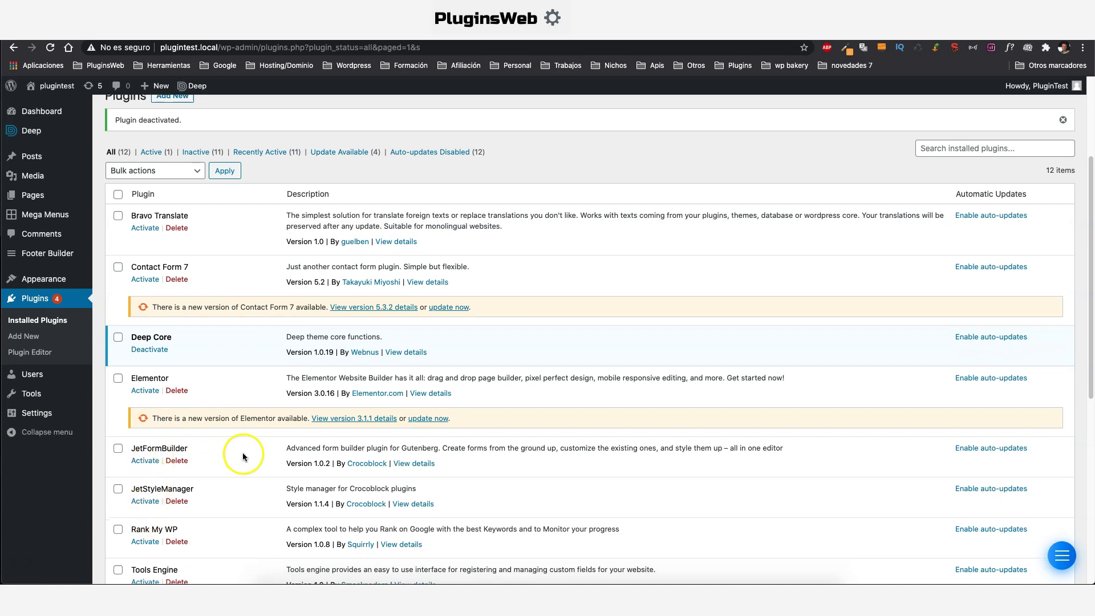
{"action": "scroll", "coordinate": [241, 453], "scroll_direction": "down", "scroll_amount": 1}
{"action": "left_click", "coordinate": [144, 443]}
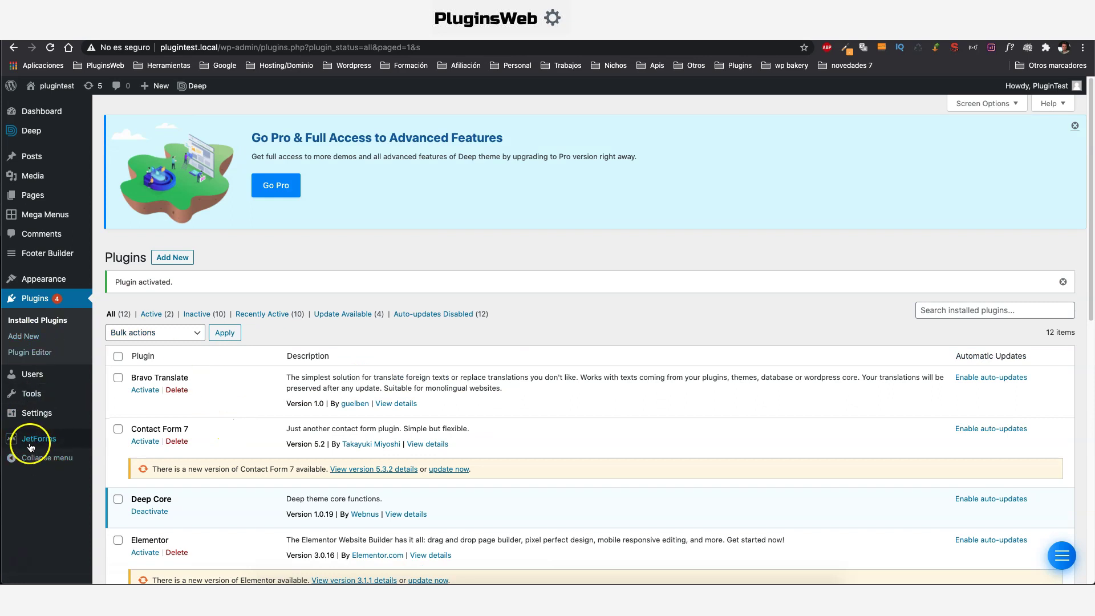
Create a new form in JetForms and title it "formulario básico".
{"action": "mouse_move", "coordinate": [31, 447]}
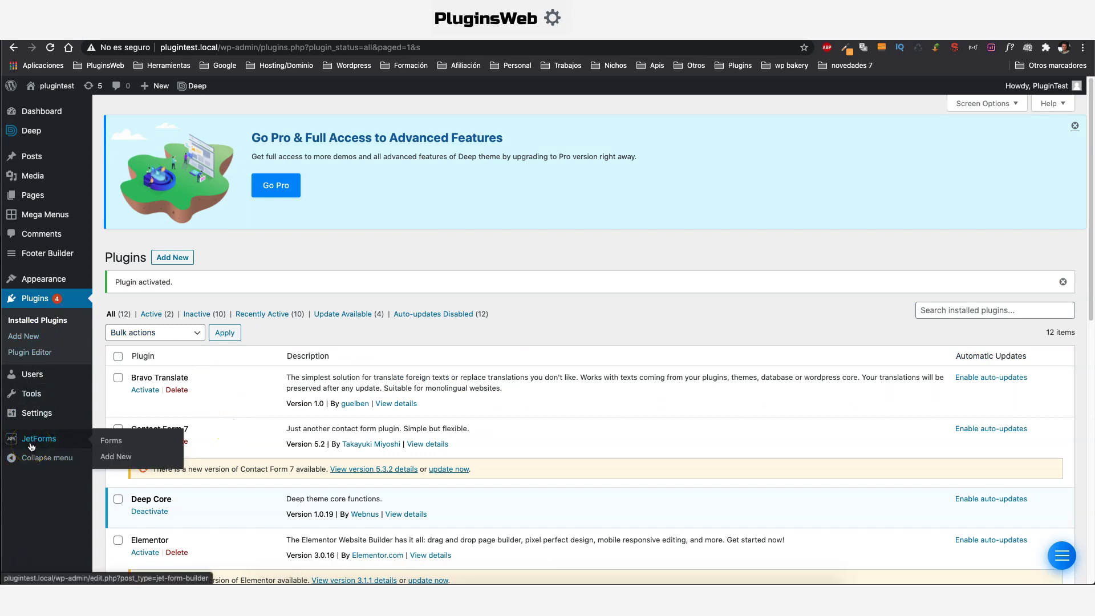
{"action": "left_click", "coordinate": [116, 442]}
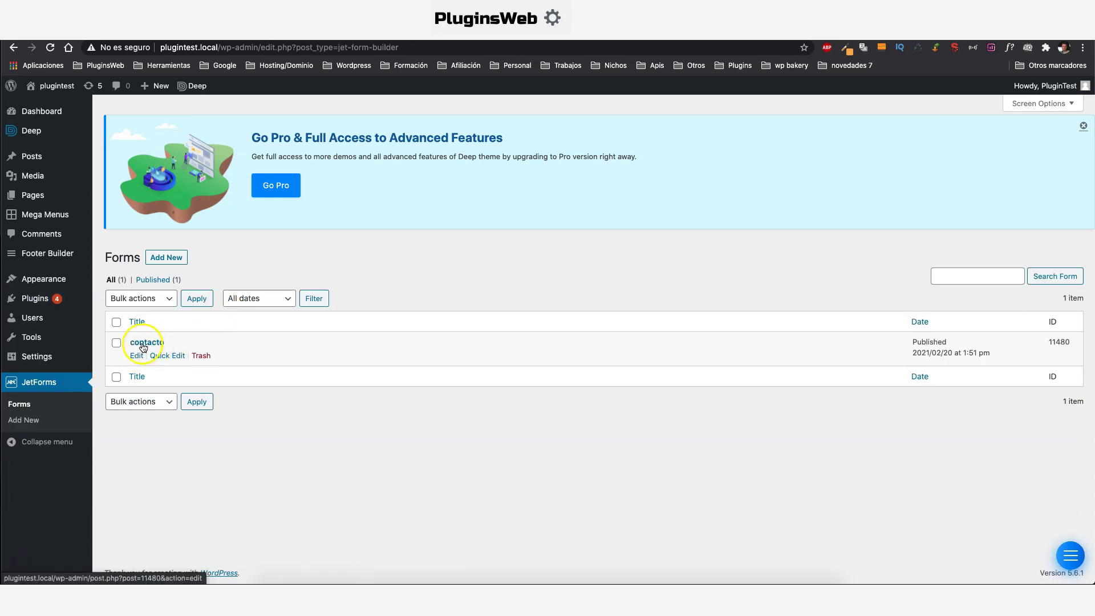
{"action": "left_click", "coordinate": [167, 257]}
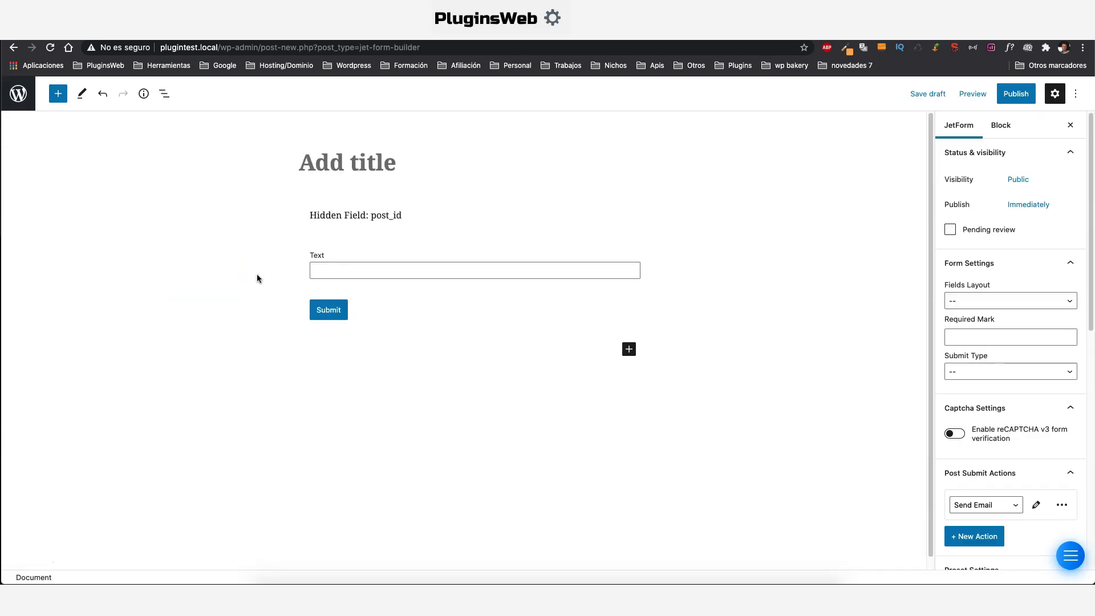
{"action": "type", "text": "formu"}
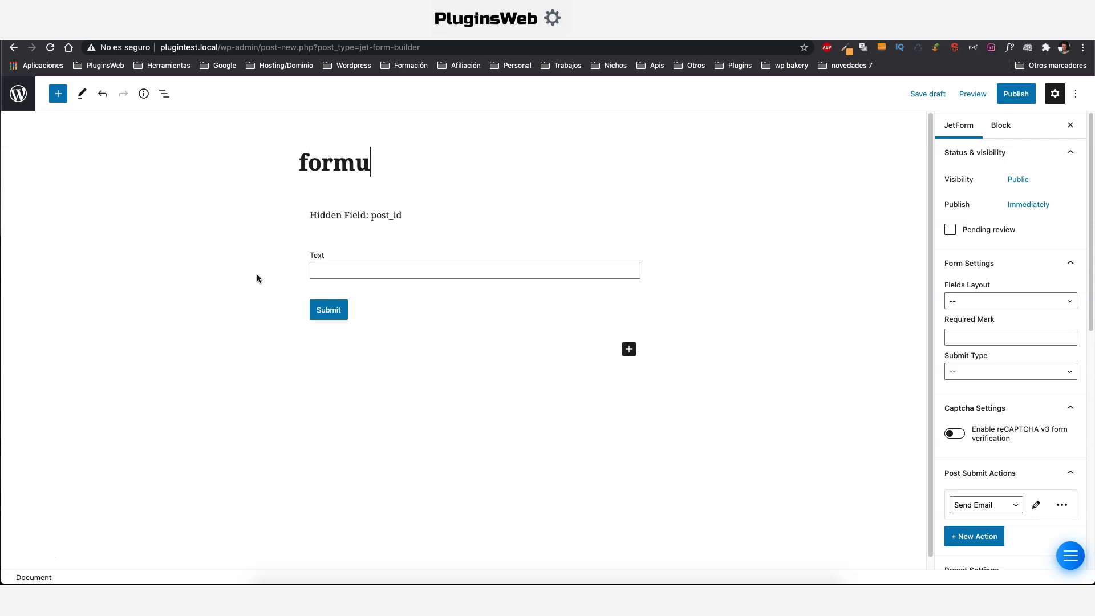
{"action": "type", "text": "lario básico"}
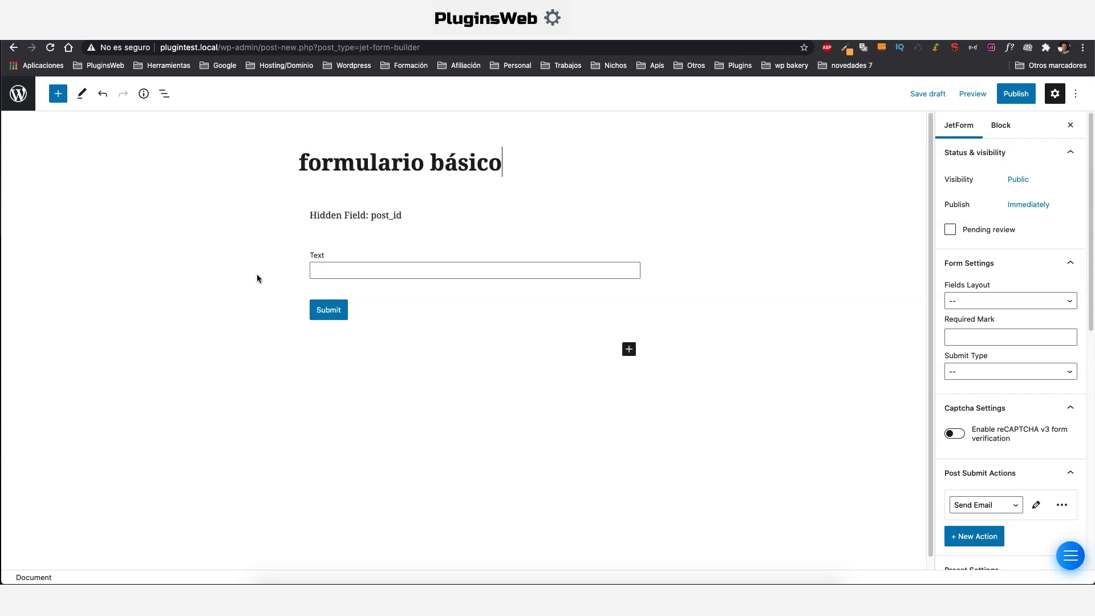
Set the default text field's label to "Nombre" and its form field name to "nombre".
{"action": "left_click", "coordinate": [448, 217]}
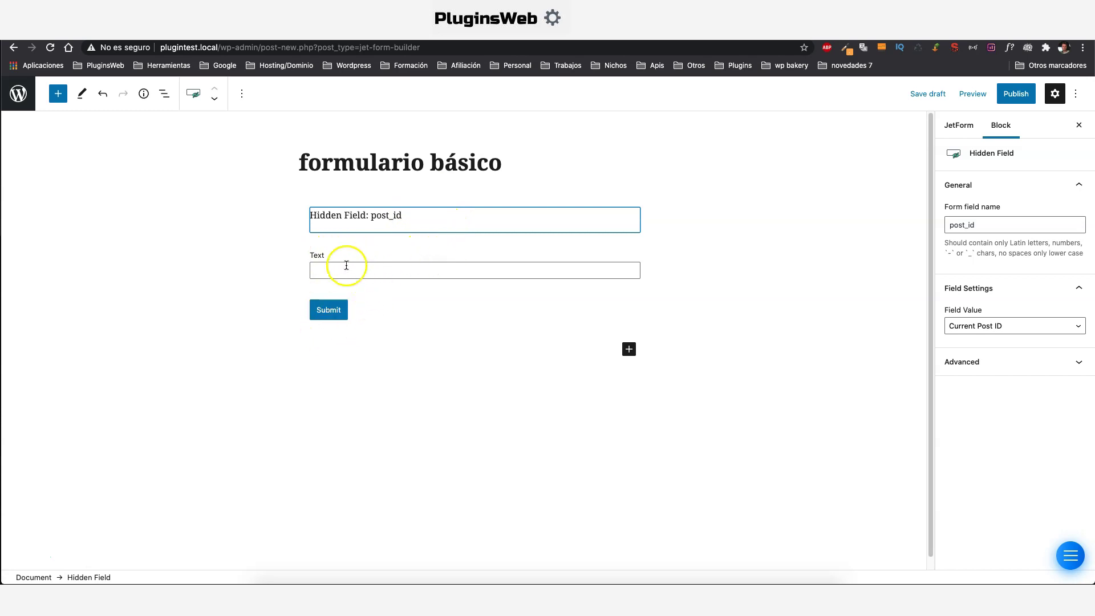
{"action": "left_click", "coordinate": [326, 269]}
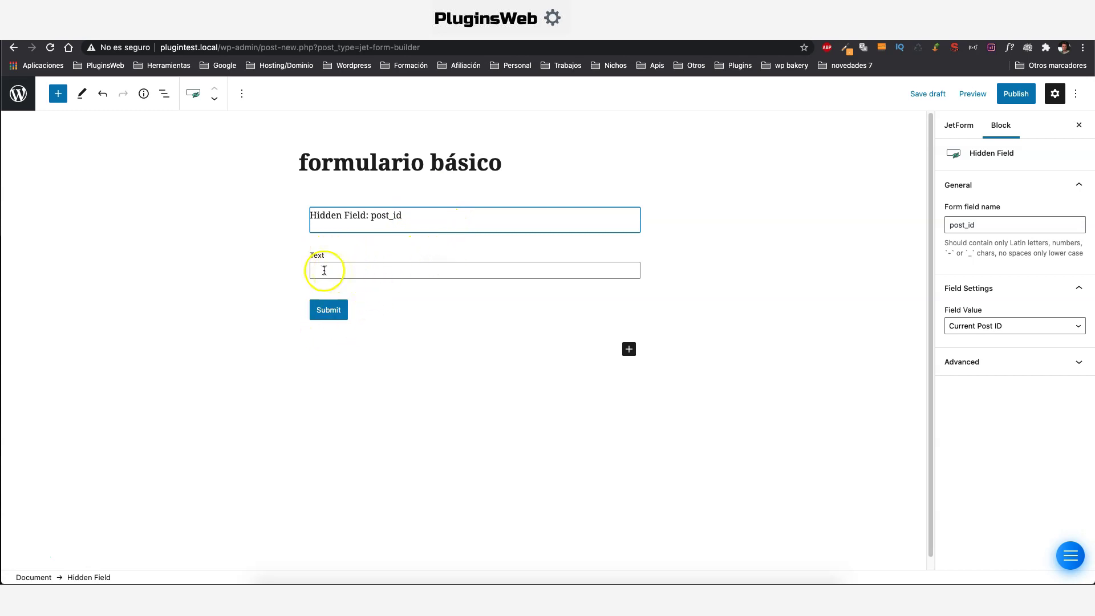
{"action": "left_click", "coordinate": [326, 270]}
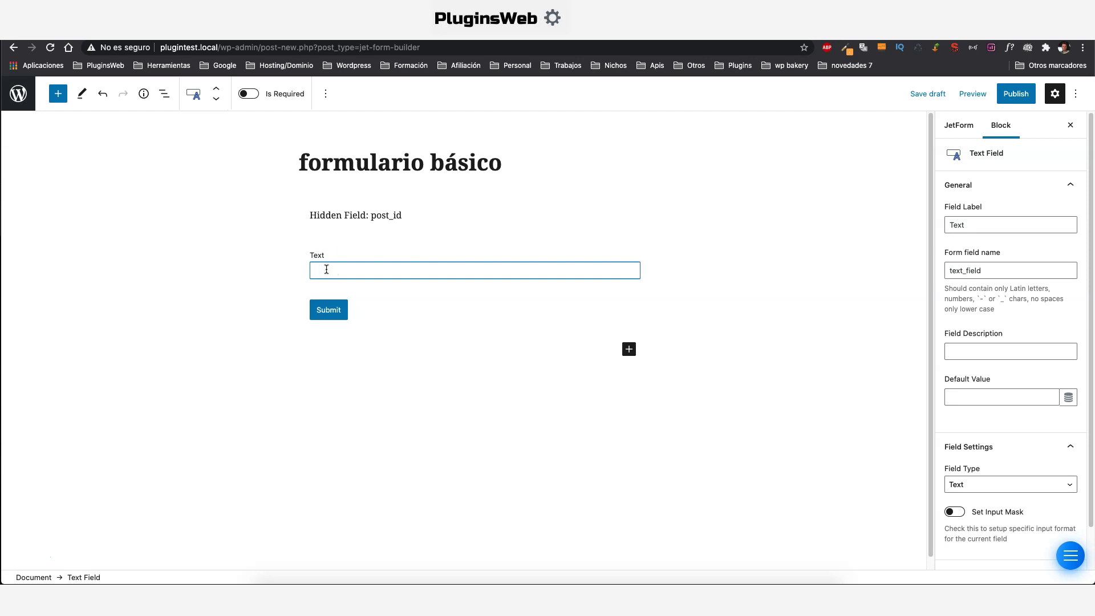
{"action": "left_click_drag", "start_coordinate": [965, 225], "coordinate": [890, 218]}
{"action": "type", "text": "Nombre"}
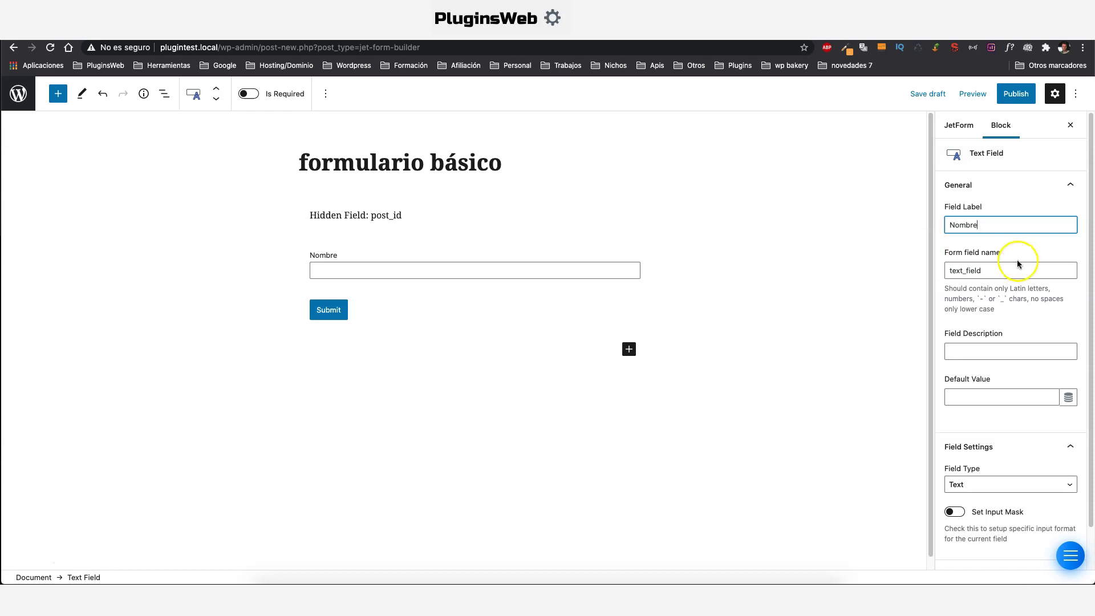
{"action": "left_click_drag", "start_coordinate": [989, 270], "coordinate": [921, 276]}
{"action": "type", "text": "nombre"}
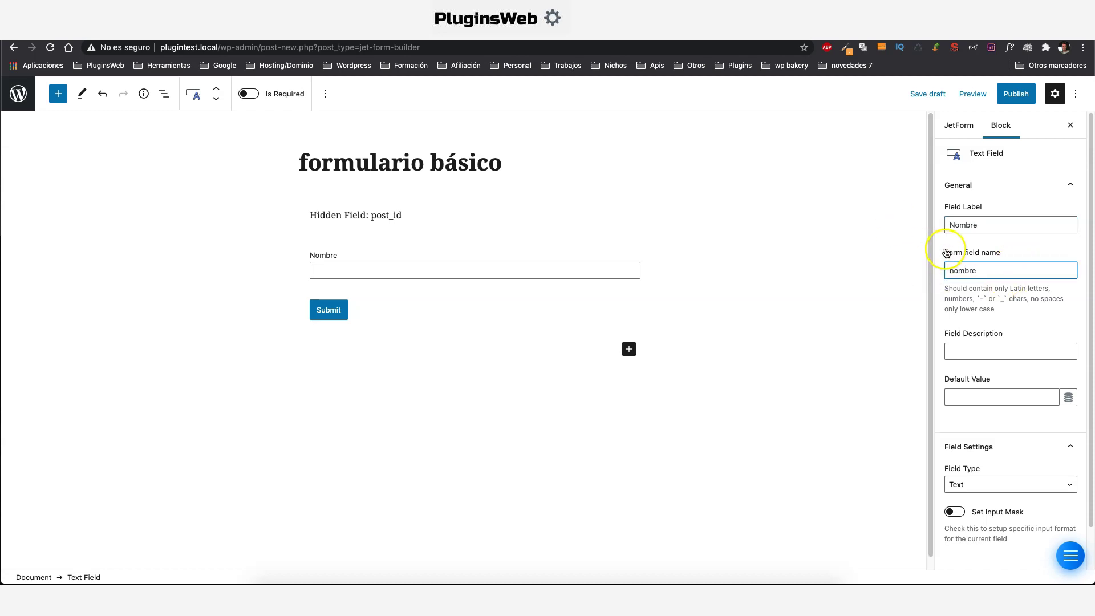
Examine the field types available for the Nombre field, keeping Text selected.
{"action": "scroll", "coordinate": [941, 251], "scroll_direction": "down", "scroll_amount": 2}
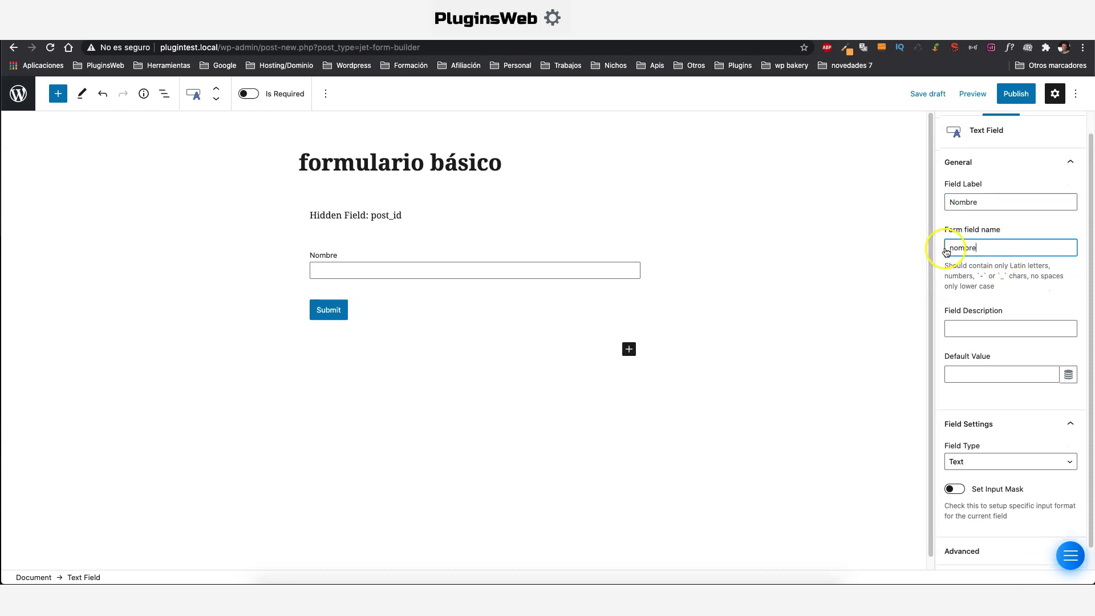
{"action": "scroll", "coordinate": [972, 331], "scroll_direction": "down", "scroll_amount": 1}
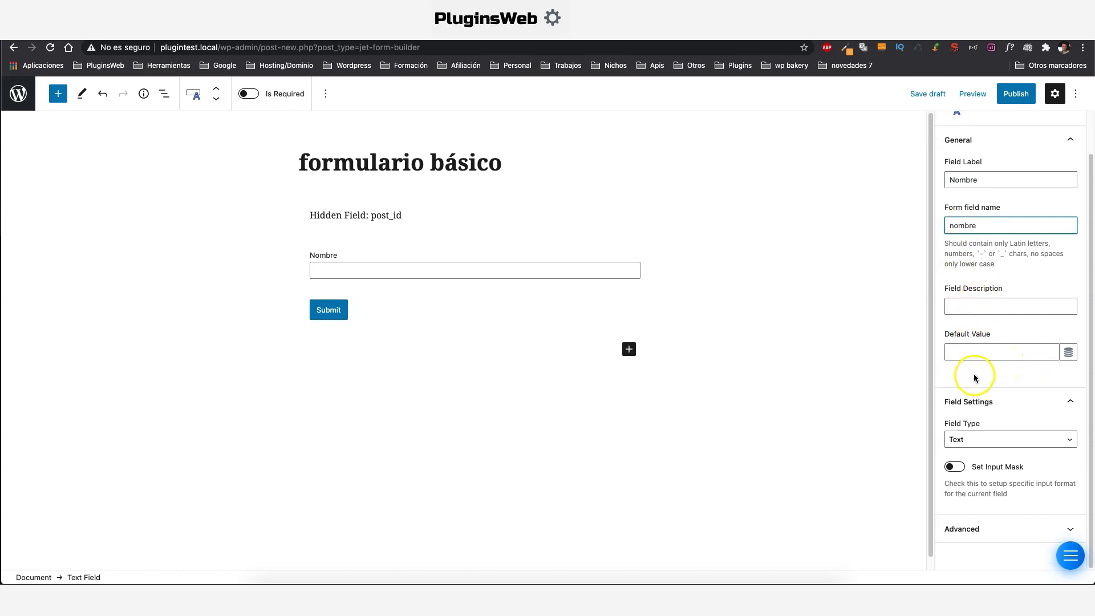
{"action": "left_click", "coordinate": [967, 439]}
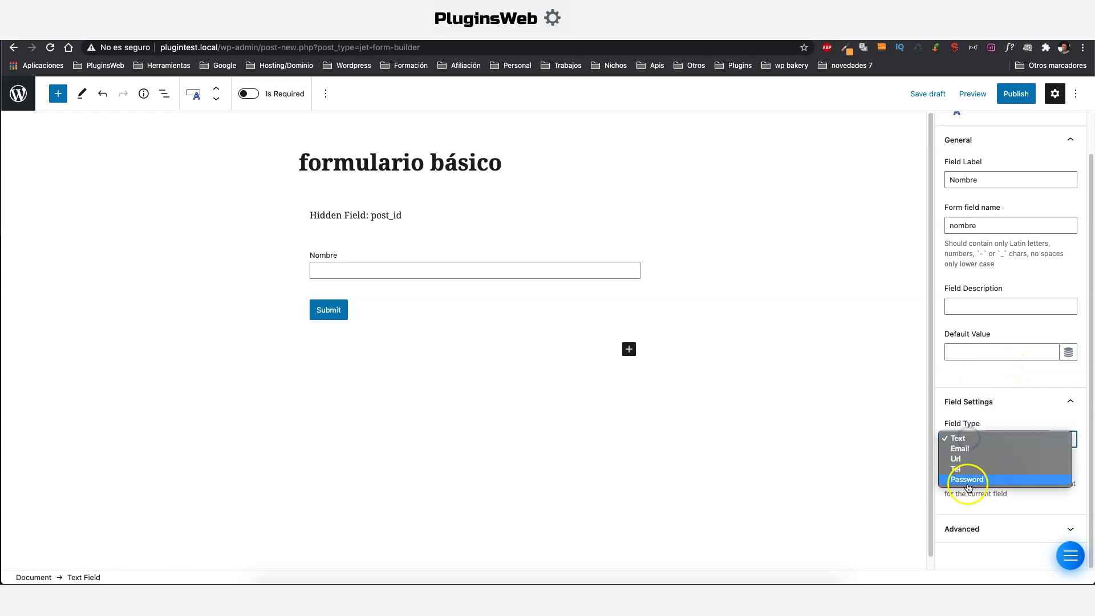
{"action": "left_click", "coordinate": [1014, 413]}
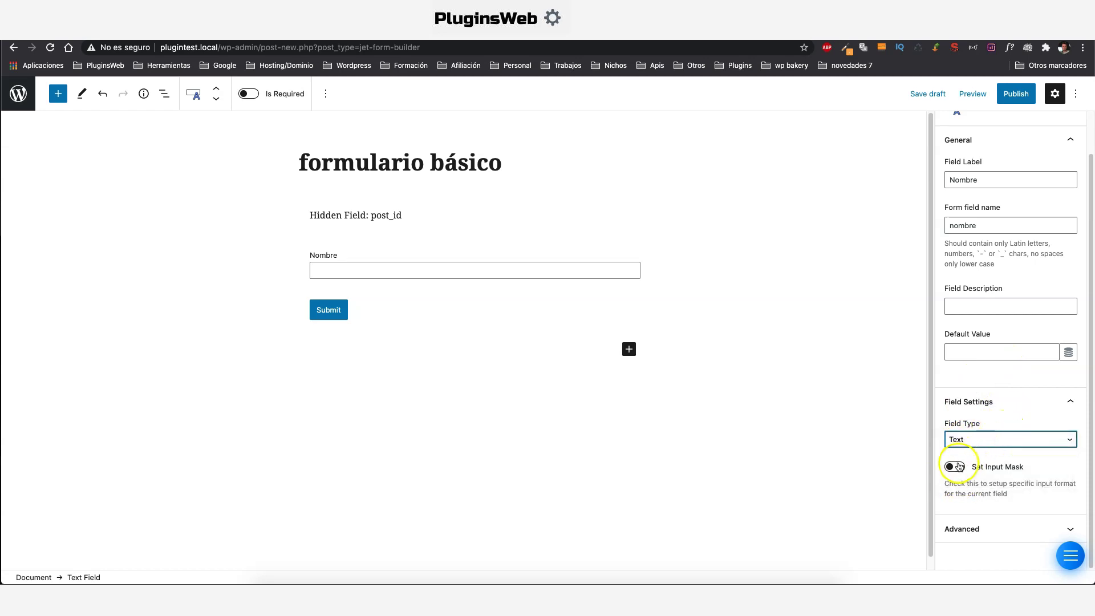
Enable the input mask on the Nombre field to examine its mask settings and examples, and disable it again.
{"action": "left_click", "coordinate": [953, 466]}
{"action": "scroll", "coordinate": [1015, 467], "scroll_direction": "down", "scroll_amount": 2}
{"action": "scroll", "coordinate": [1014, 467], "scroll_direction": "down", "scroll_amount": 2}
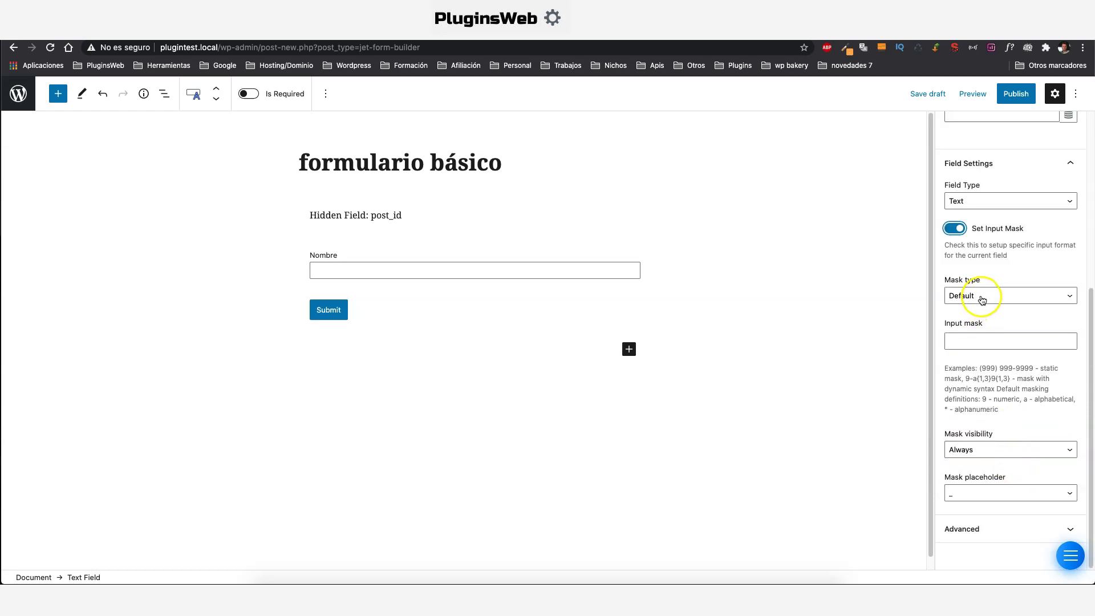
{"action": "left_click_drag", "start_coordinate": [979, 368], "coordinate": [1033, 367]}
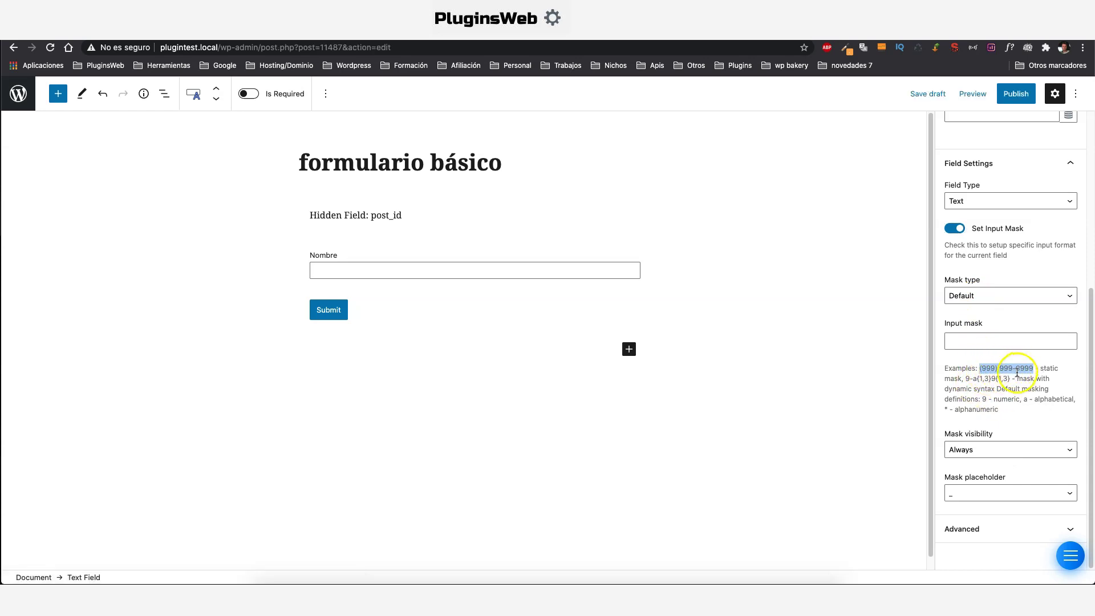
{"action": "left_click", "coordinate": [955, 228]}
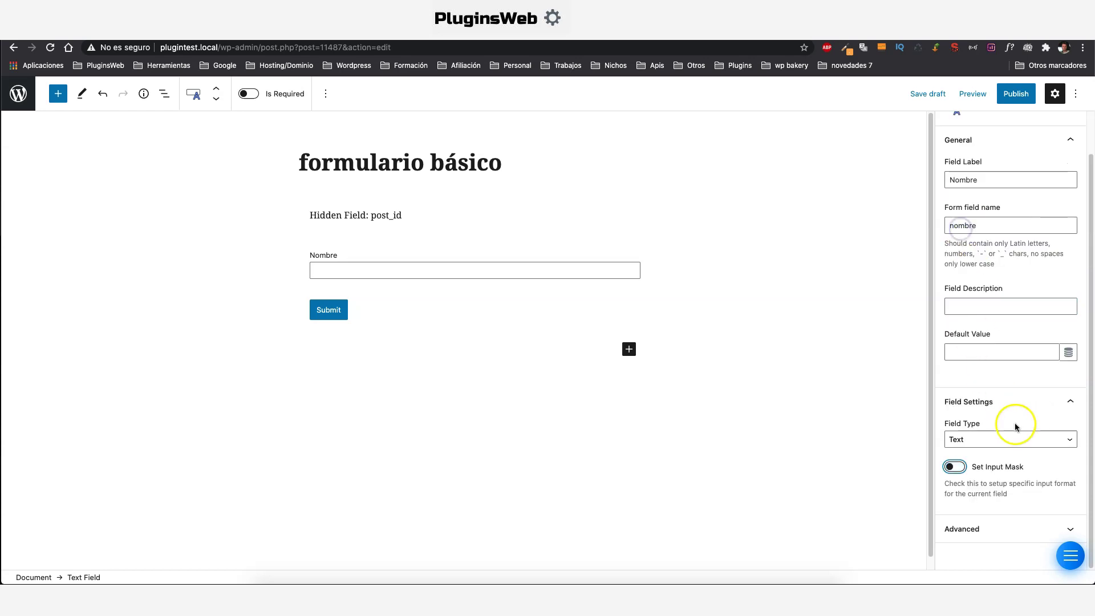
Set the Nombre field's placeholder to "Pon tu nombre y tus apellidos" in its advanced settings.
{"action": "left_click", "coordinate": [1014, 531]}
{"action": "left_click", "coordinate": [987, 404]}
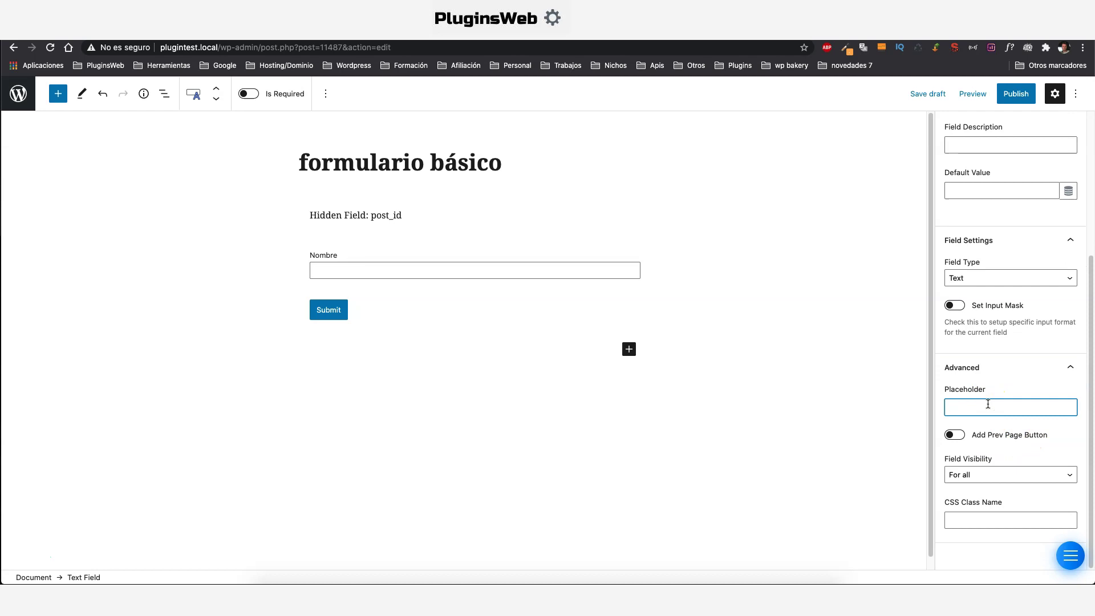
{"action": "type", "text": "Pon tu nombre y tus apellidos"}
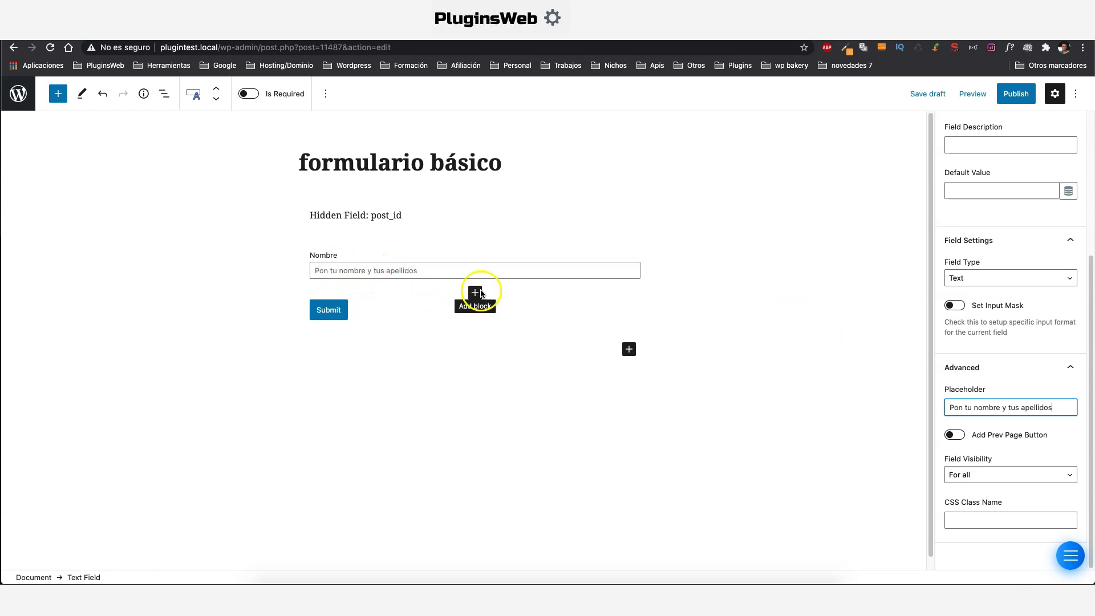
Examine the Nombre field's visibility options and CSS class name setting, keeping visibility at For all.
{"action": "left_click", "coordinate": [986, 475]}
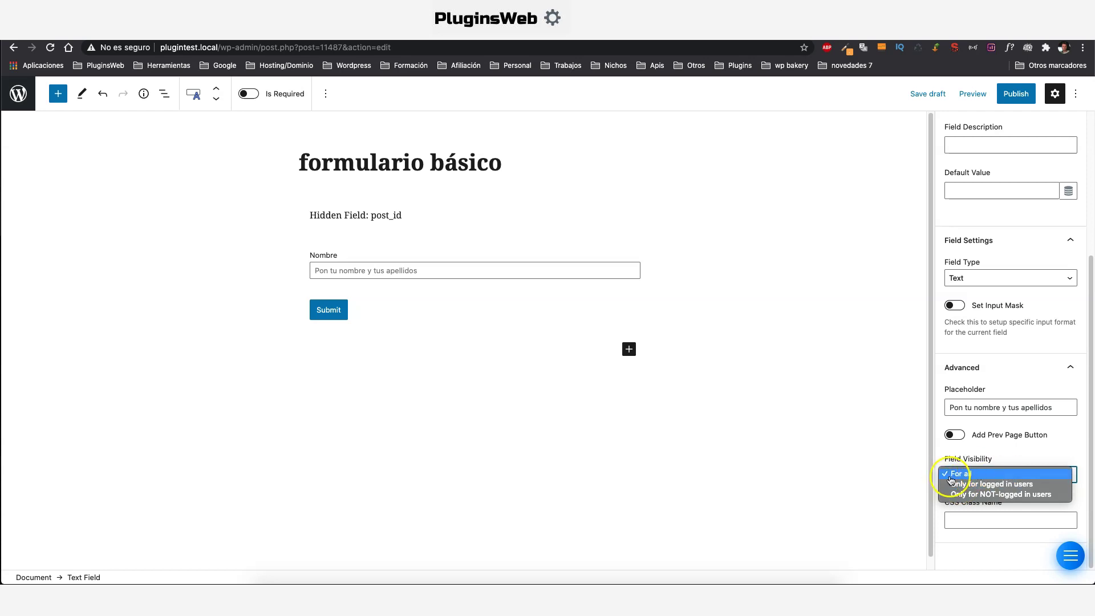
{"action": "left_click", "coordinate": [1028, 451]}
{"action": "left_click", "coordinate": [958, 522]}
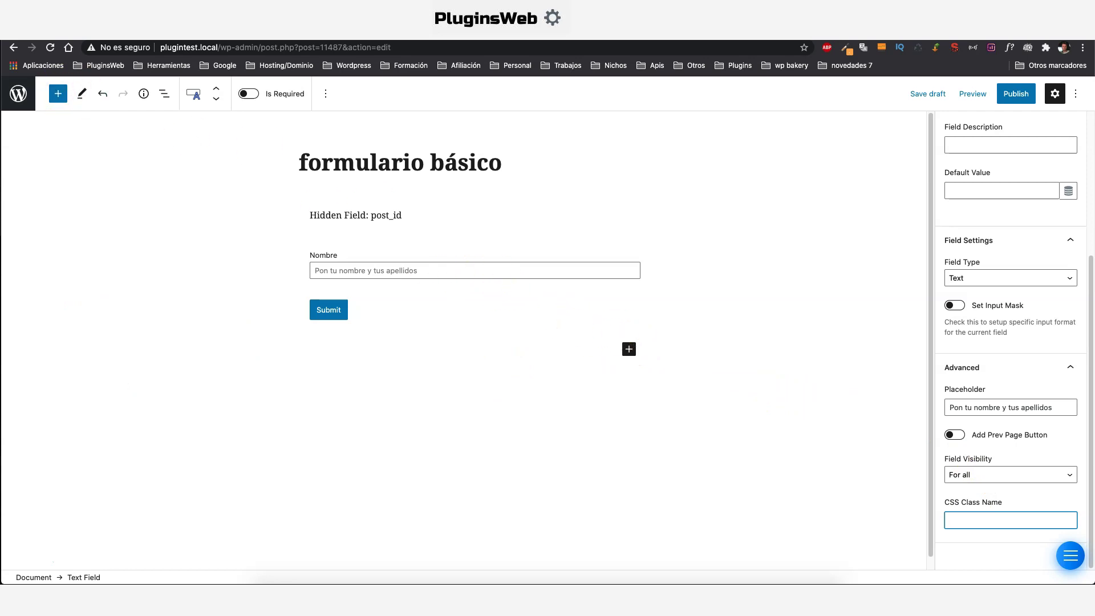
Open the block library and examine the field blocks offered under Jet Form Fields.
{"action": "left_click", "coordinate": [59, 94]}
{"action": "scroll", "coordinate": [97, 256], "scroll_direction": "down", "scroll_amount": 10}
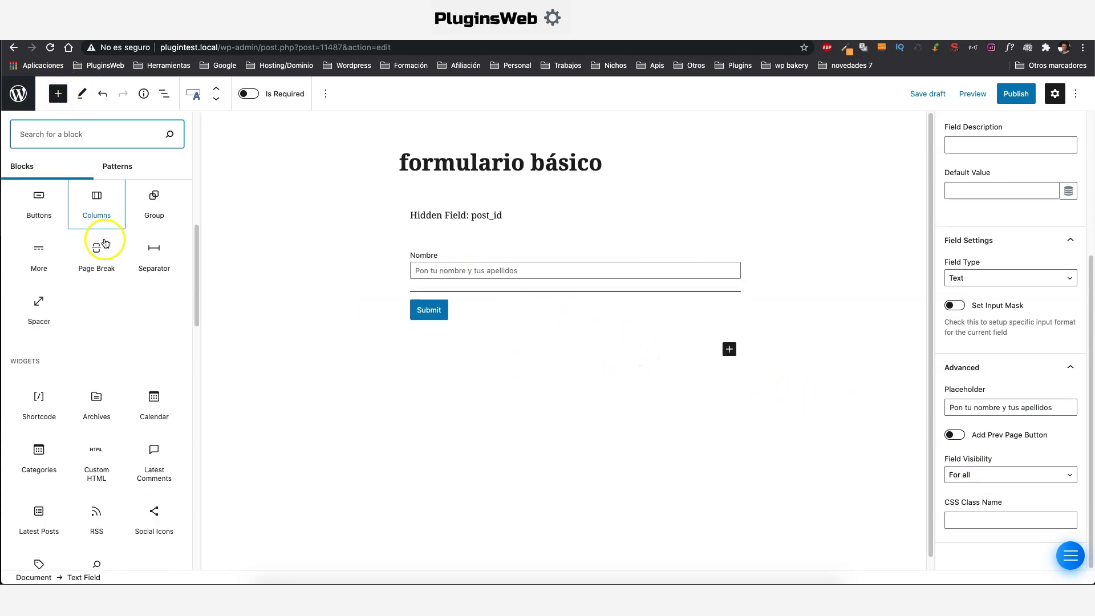
{"action": "scroll", "coordinate": [105, 244], "scroll_direction": "down", "scroll_amount": 15}
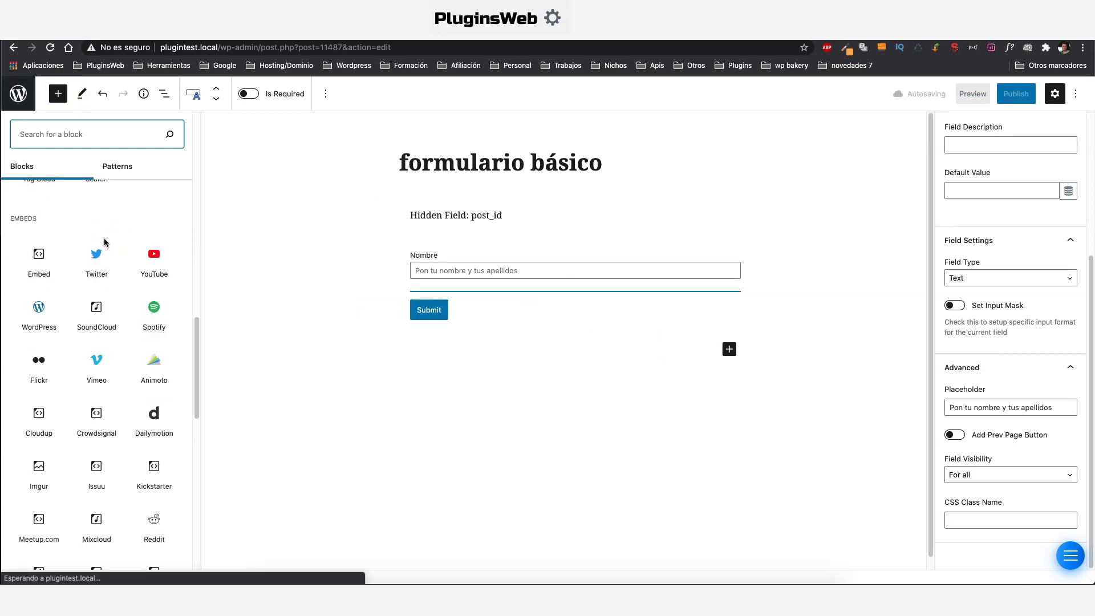
{"action": "scroll", "coordinate": [104, 242], "scroll_direction": "down", "scroll_amount": 1}
{"action": "left_click_drag", "start_coordinate": [65, 313], "coordinate": [110, 319]}
{"action": "scroll", "coordinate": [85, 317], "scroll_direction": "down", "scroll_amount": 3}
{"action": "scroll", "coordinate": [153, 353], "scroll_direction": "down", "scroll_amount": 1}
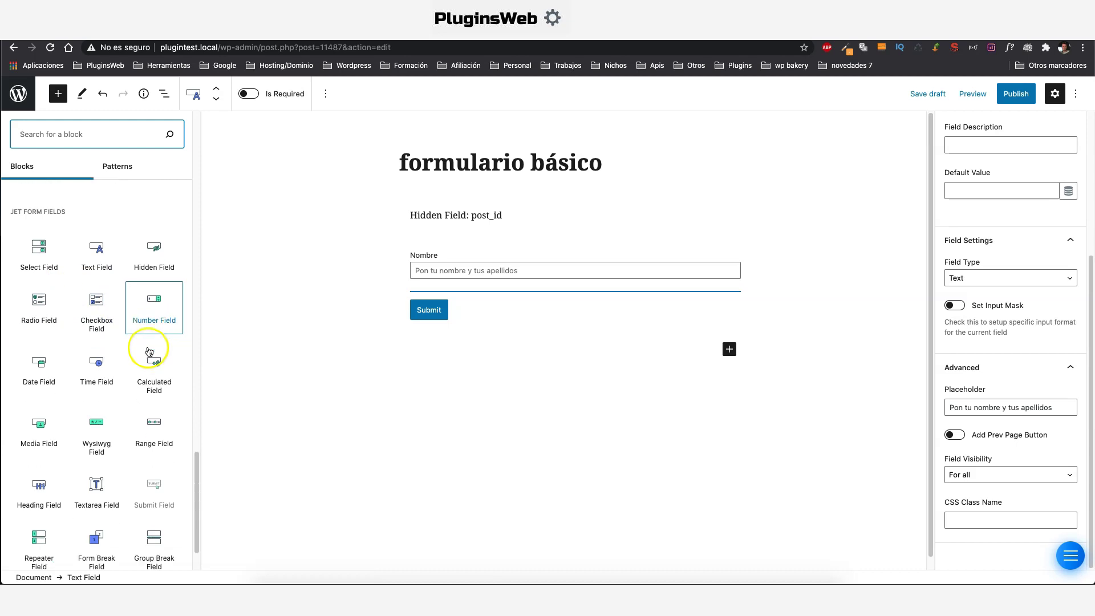
{"action": "scroll", "coordinate": [115, 314], "scroll_direction": "down", "scroll_amount": 1}
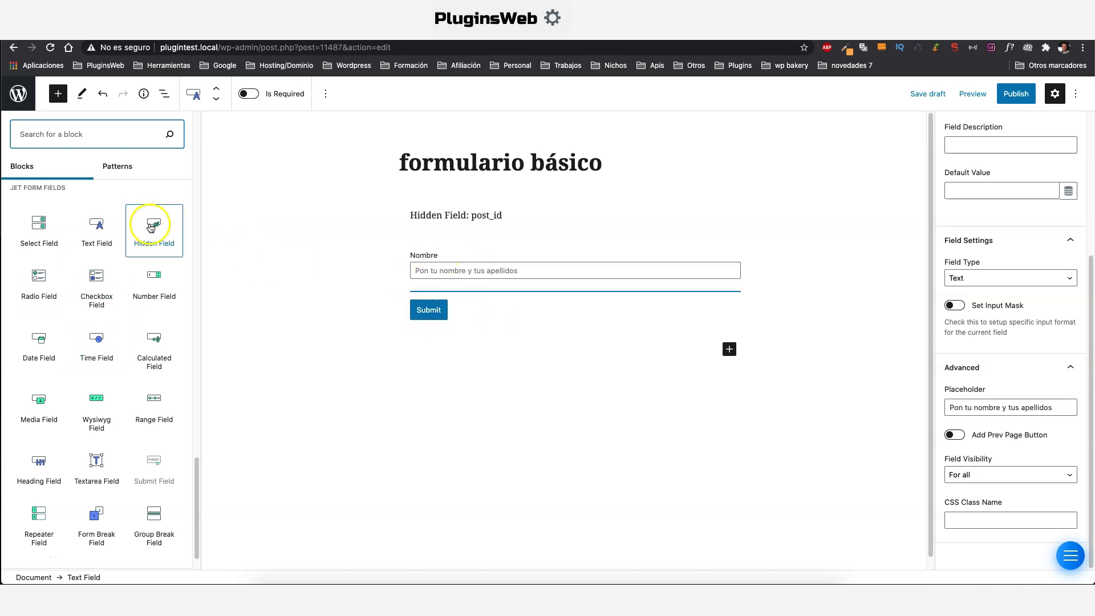
Add a text field below Nombre with label "Email", form field name "email" and field type Email.
{"action": "left_click", "coordinate": [104, 235]}
{"action": "left_click", "coordinate": [1014, 184]}
{"action": "type", "text": "Email"}
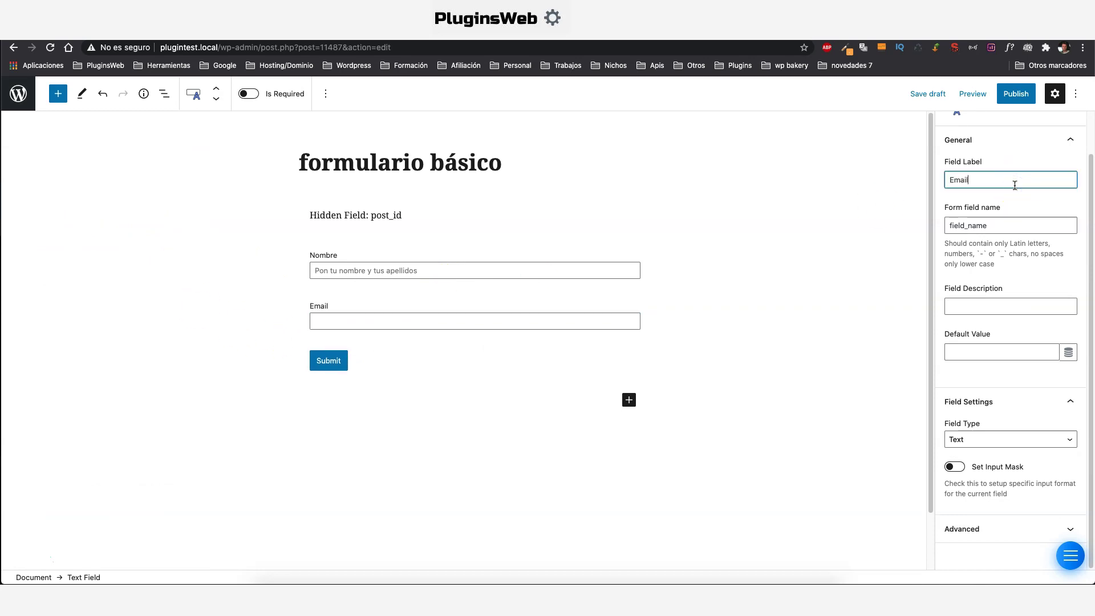
{"action": "double_click", "coordinate": [941, 226]}
{"action": "type", "text": "email"}
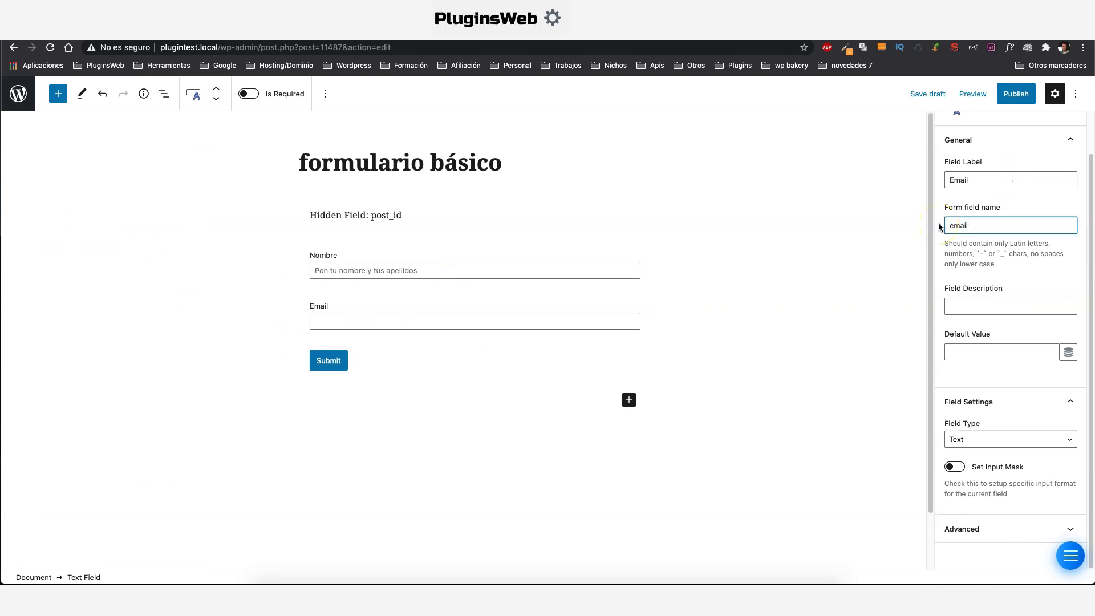
{"action": "left_click", "coordinate": [1006, 439]}
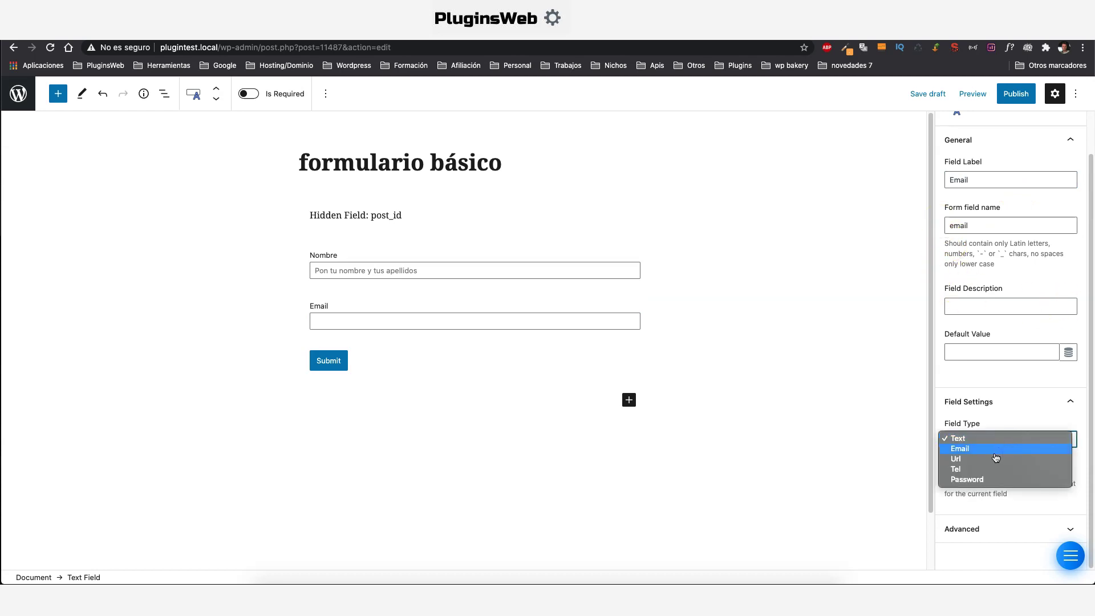
{"action": "left_click", "coordinate": [995, 453]}
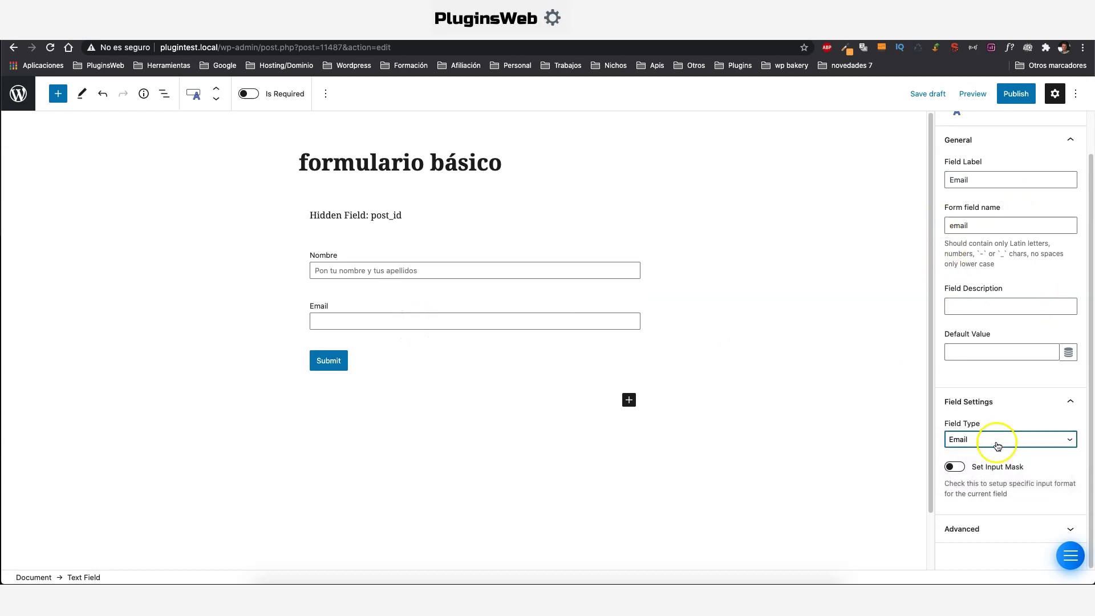
Set the Email field's placeholder to "Pon tu correo electrónico" in its advanced settings.
{"action": "left_click", "coordinate": [1024, 533]}
{"action": "left_click", "coordinate": [1007, 425]}
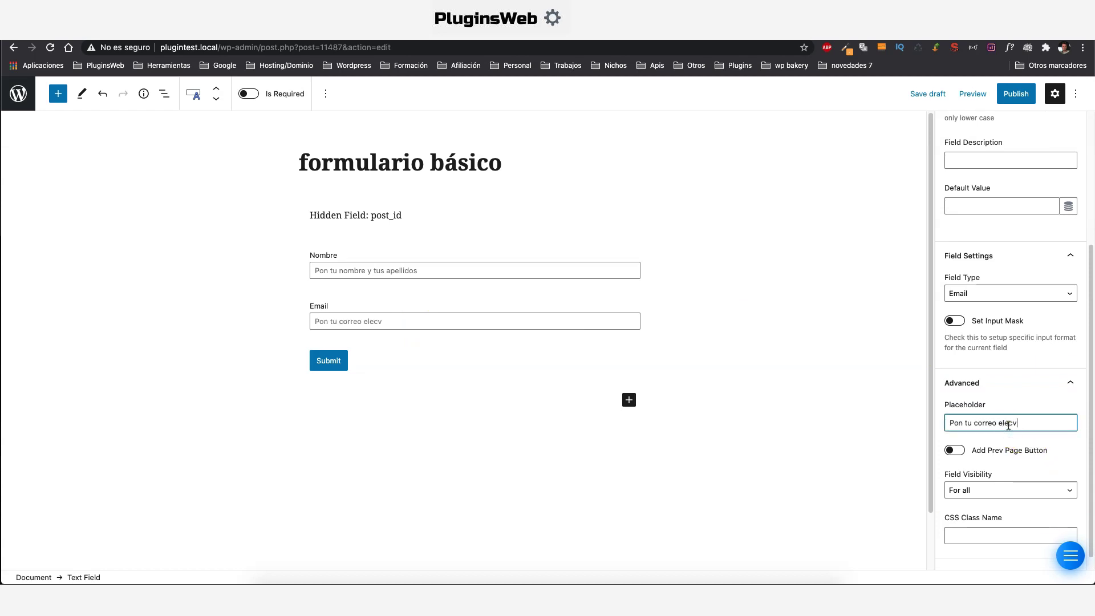
{"action": "left_click", "coordinate": [1019, 452]}
{"action": "left_click", "coordinate": [969, 383]}
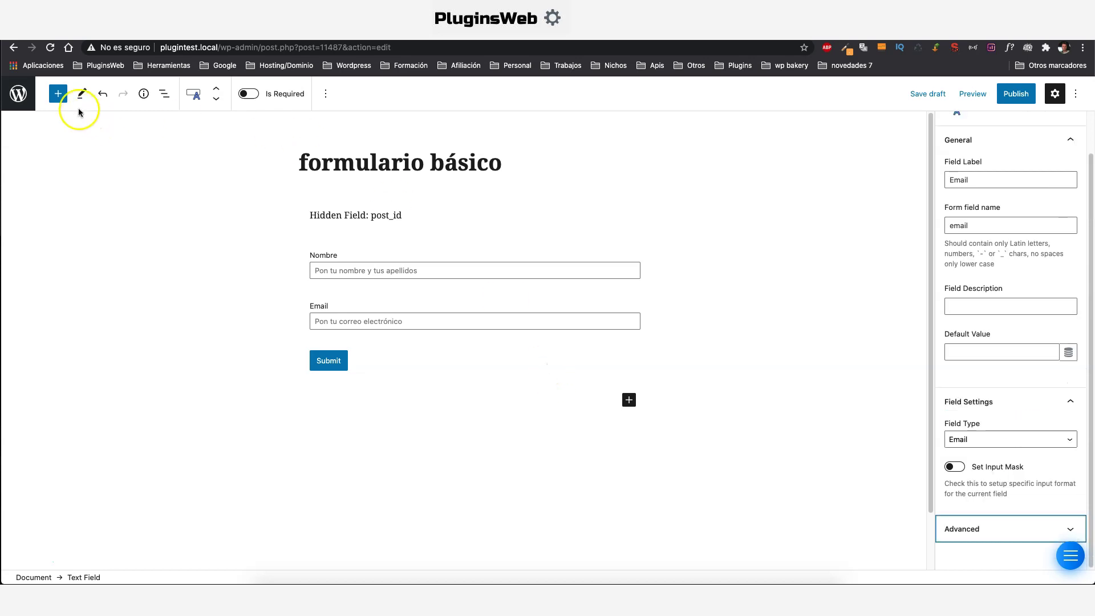
Insert a Radio Field below the Email field, with its options filled from Manual Input.
{"action": "left_click", "coordinate": [58, 94]}
{"action": "scroll", "coordinate": [115, 303], "scroll_direction": "down", "scroll_amount": 15}
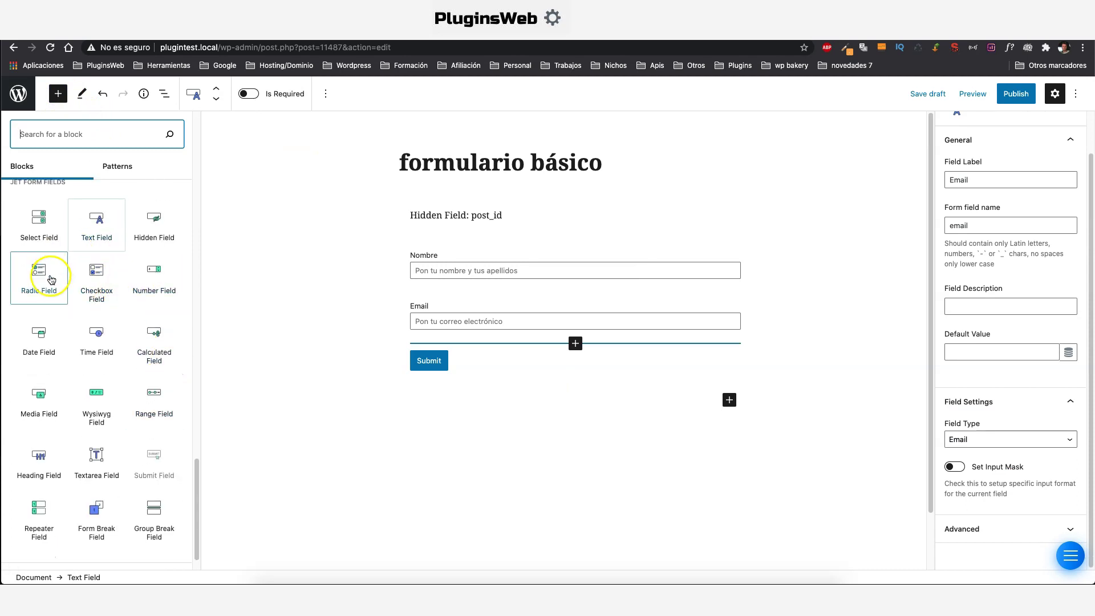
{"action": "left_click", "coordinate": [32, 276]}
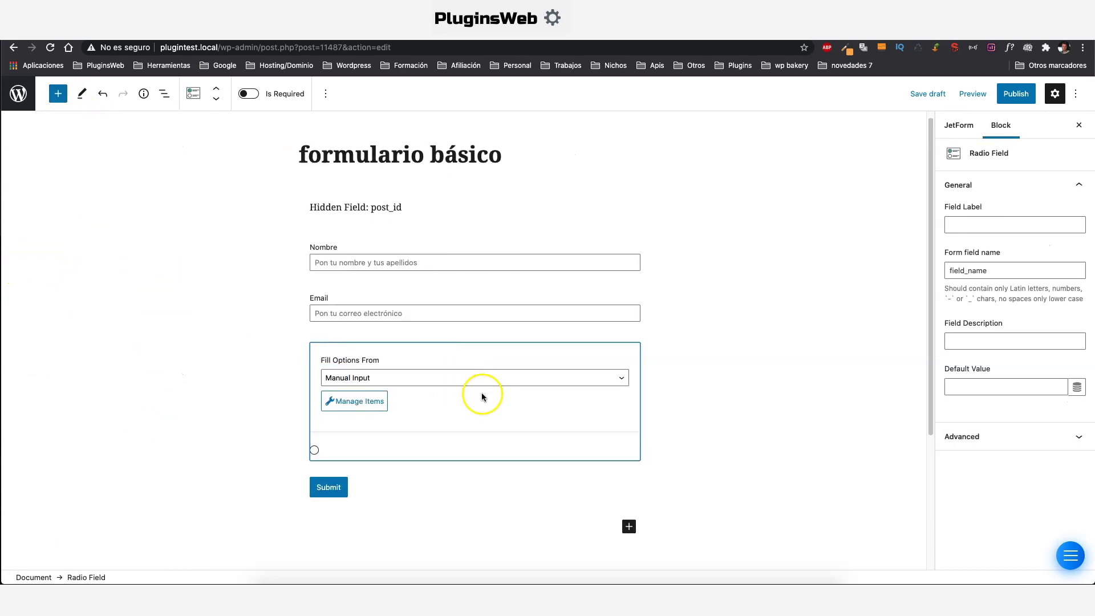
{"action": "scroll", "coordinate": [476, 388], "scroll_direction": "down", "scroll_amount": 1}
{"action": "left_click", "coordinate": [445, 356]}
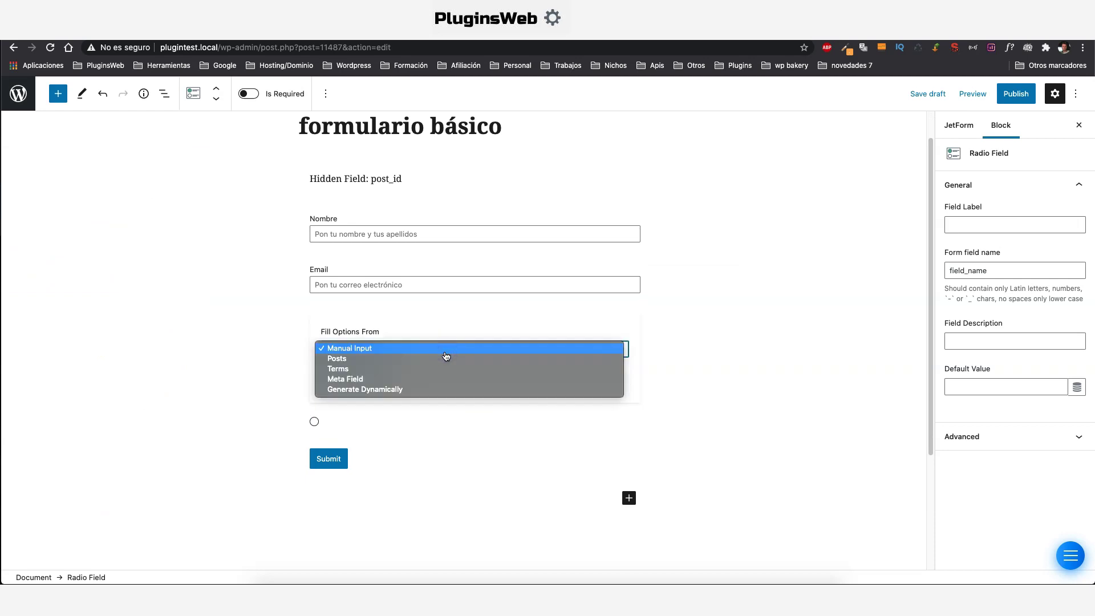
{"action": "left_click", "coordinate": [356, 349]}
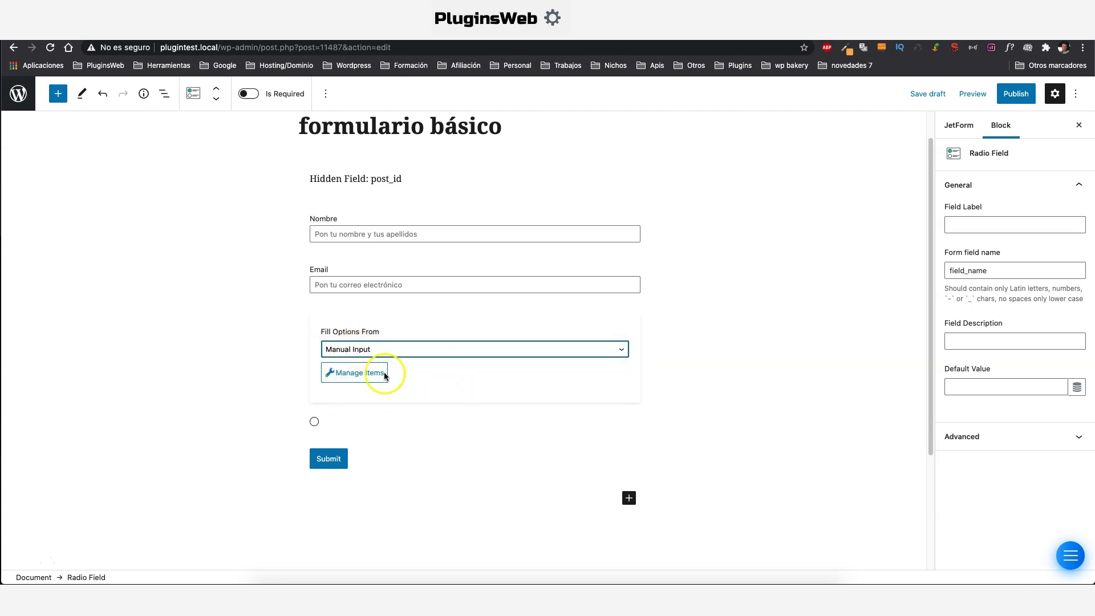
Define the radio field's first manual option with label "primero" and value "primero", leaving its calculate value empty.
{"action": "left_click", "coordinate": [356, 372]}
{"action": "left_click", "coordinate": [381, 337]}
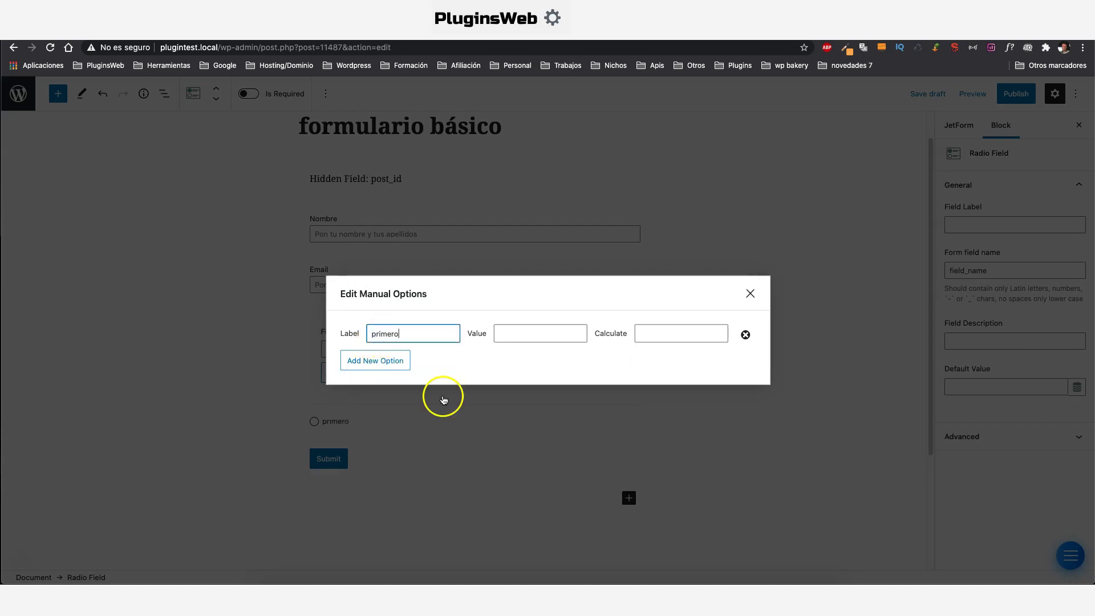
{"action": "left_click", "coordinate": [524, 330]}
{"action": "type", "text": "primero"}
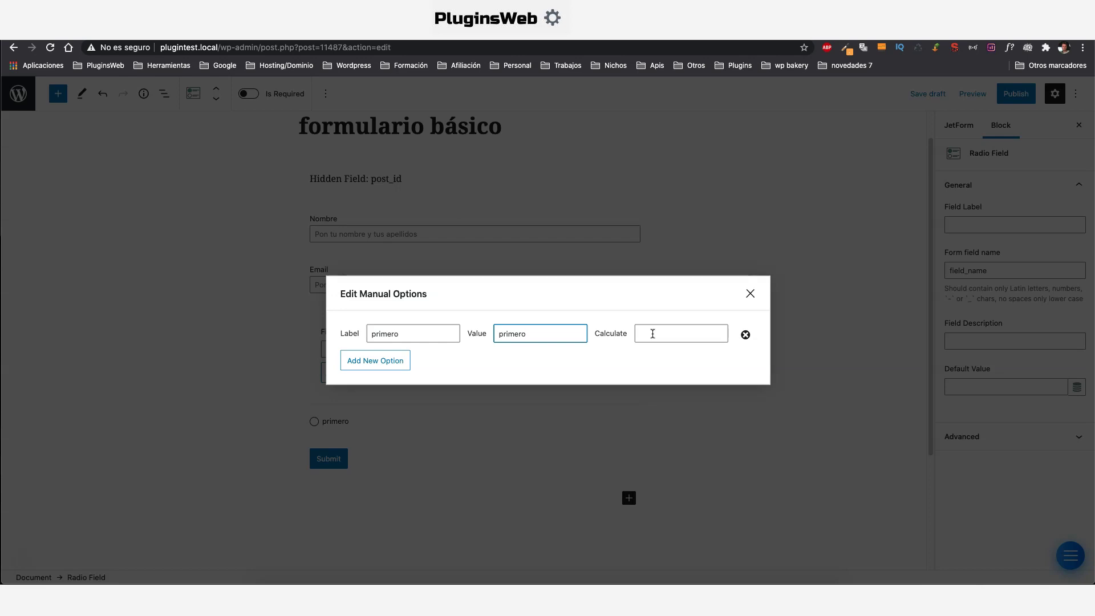
{"action": "left_click", "coordinate": [679, 333]}
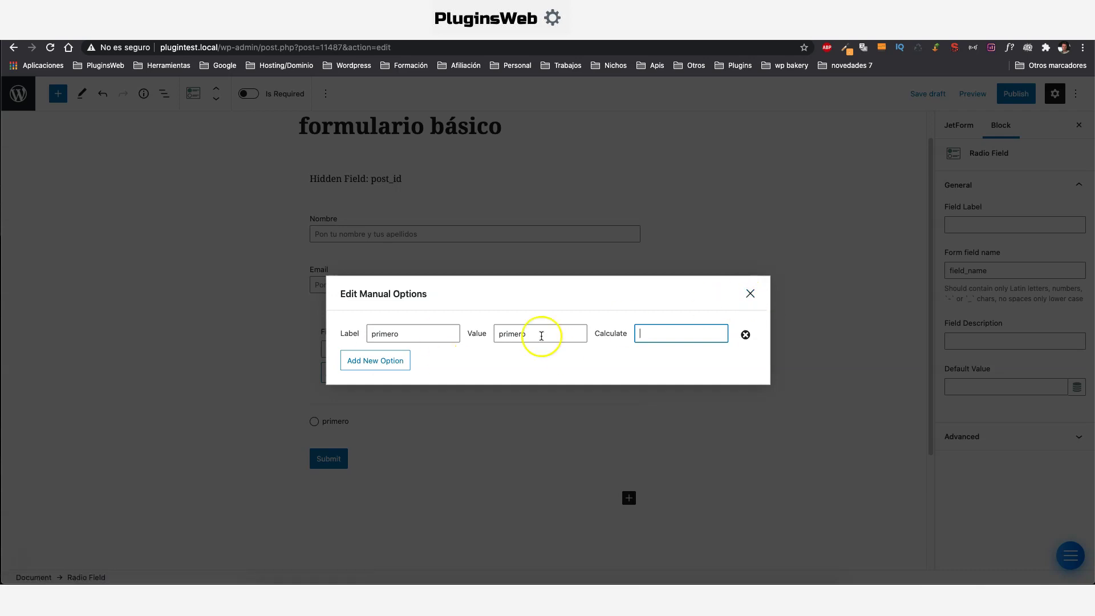
Add a second manual option to the radio field with label "segundo" and value "segundo".
{"action": "left_click", "coordinate": [377, 360]}
{"action": "left_click", "coordinate": [392, 345]}
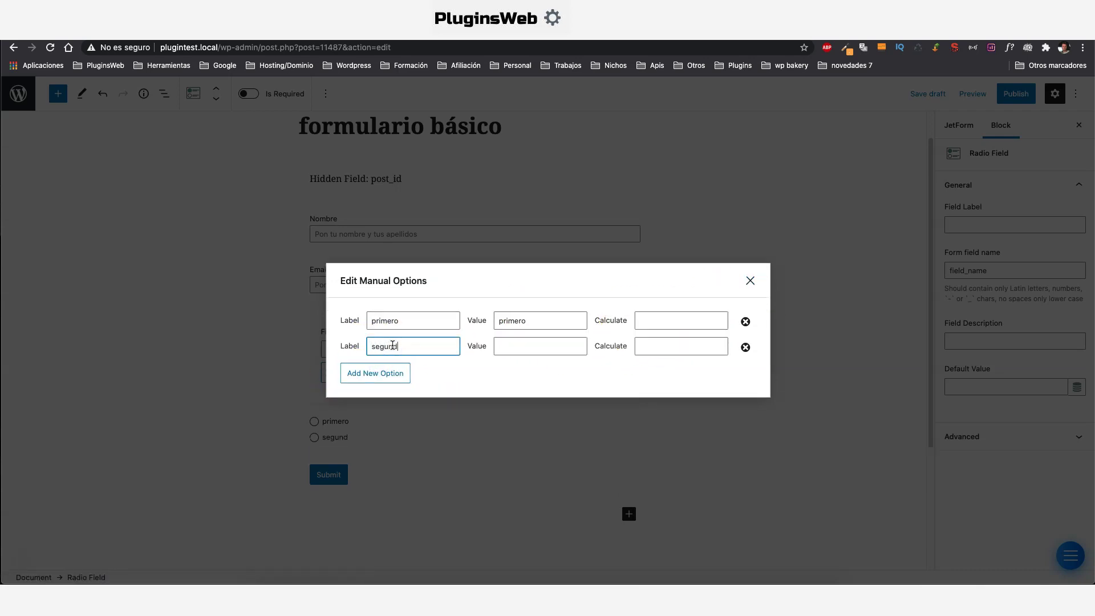
{"action": "key", "text": "Tab"}
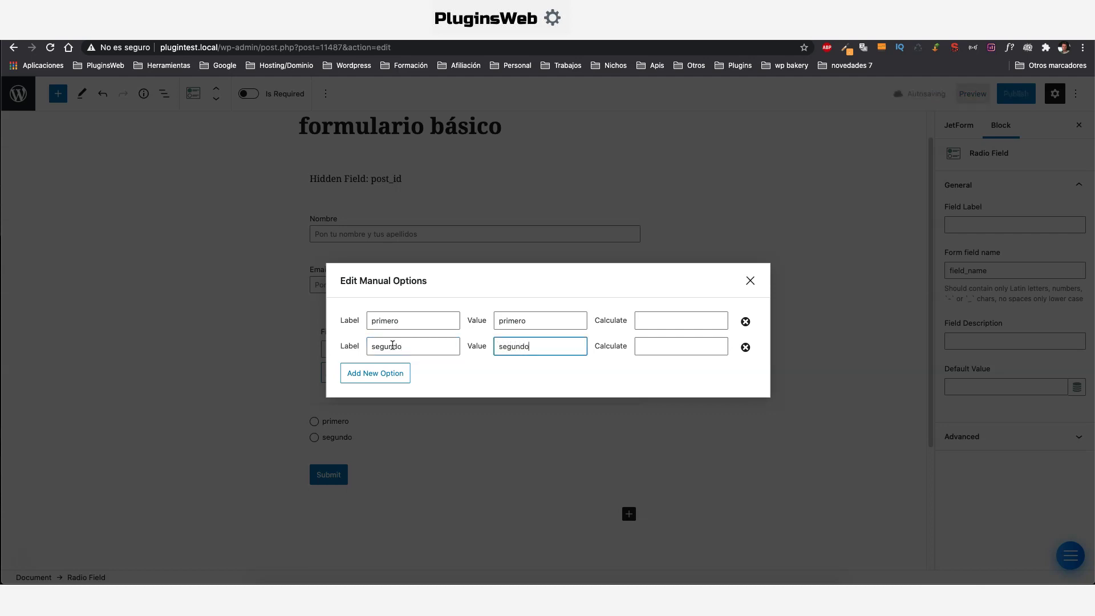
{"action": "left_click", "coordinate": [752, 280]}
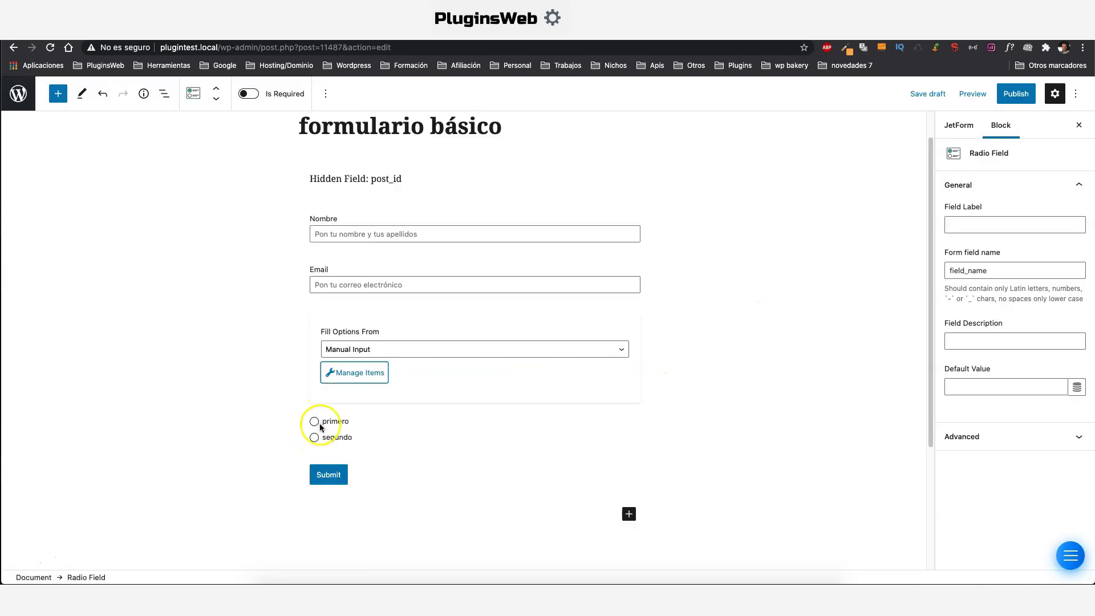
Label the radio field "Elige una opción" and set its form field name to "opcion".
{"action": "left_click", "coordinate": [968, 225]}
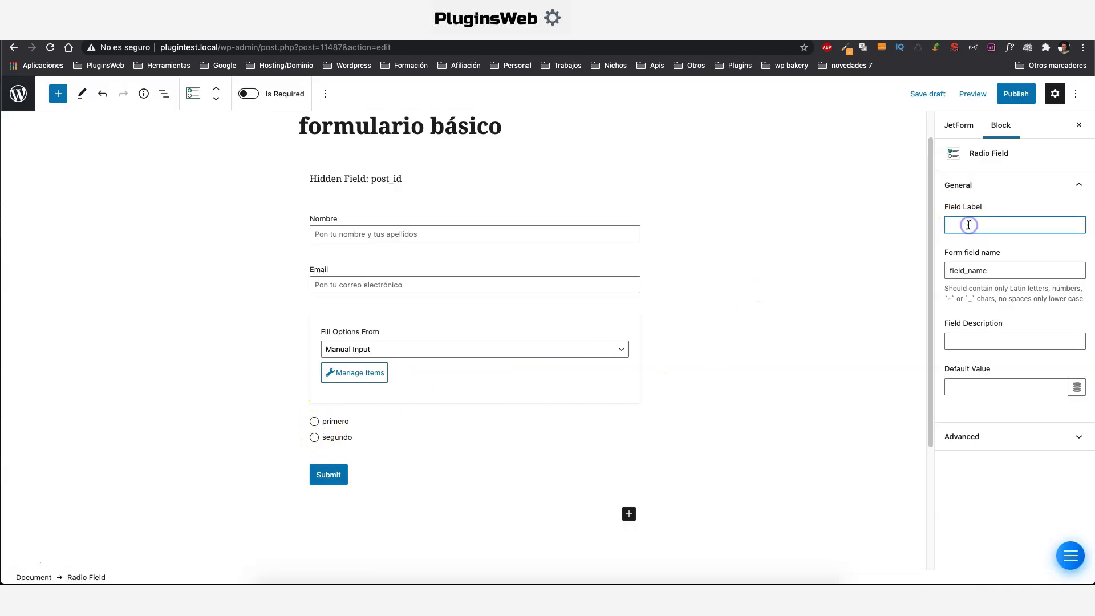
{"action": "type", "text": "Elige una opción"}
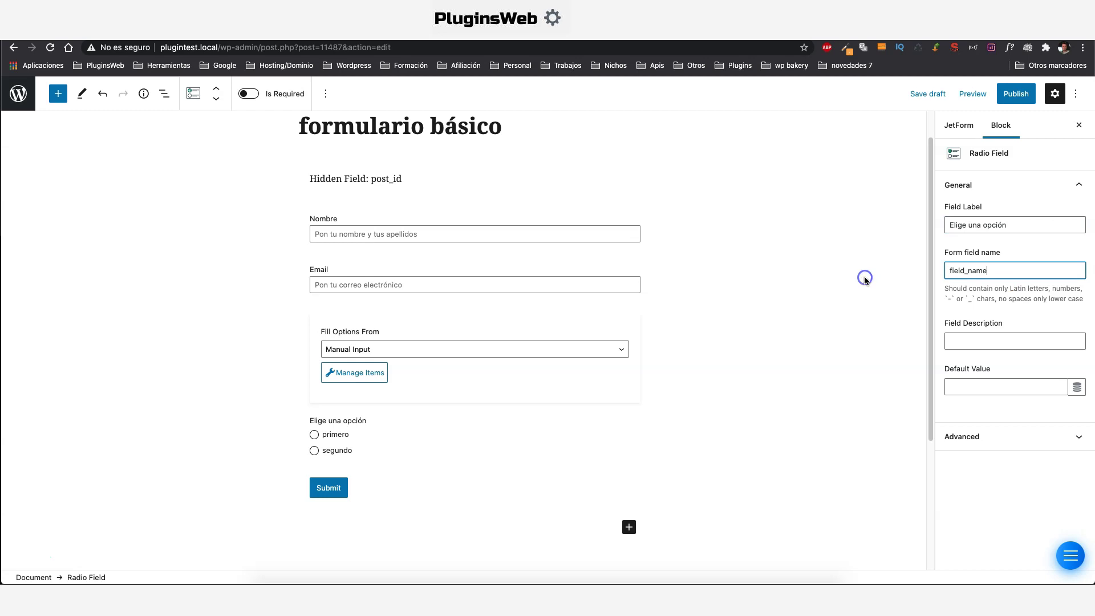
{"action": "double_click", "coordinate": [957, 269]}
{"action": "scroll", "coordinate": [410, 379], "scroll_direction": "down", "scroll_amount": 2}
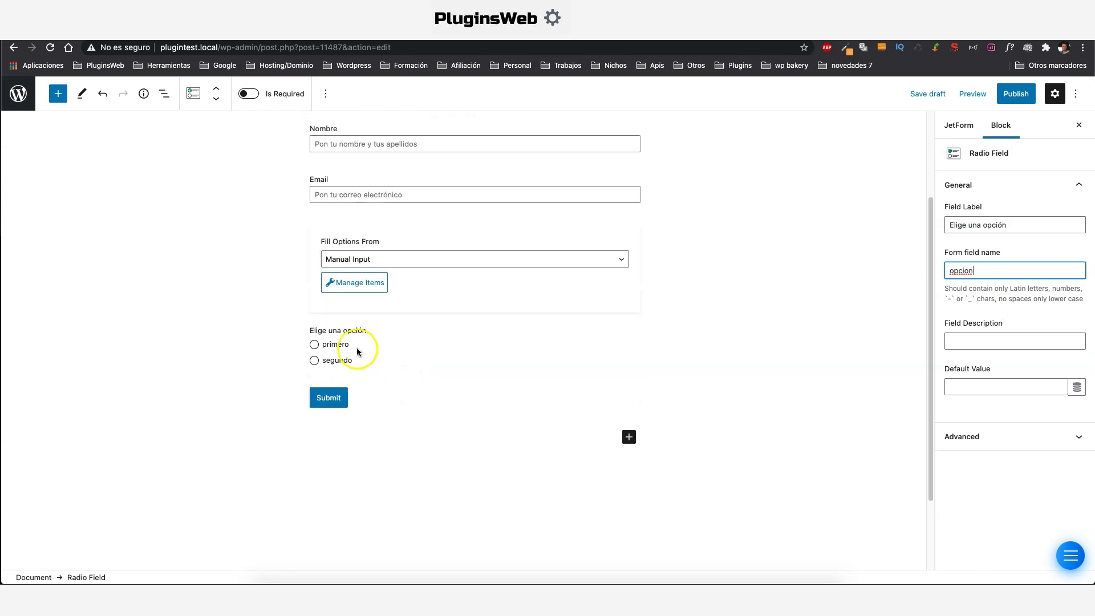
Insert a Media Field between the radio options and the submit button.
{"action": "left_click", "coordinate": [56, 96]}
{"action": "scroll", "coordinate": [95, 353], "scroll_direction": "down", "scroll_amount": 15}
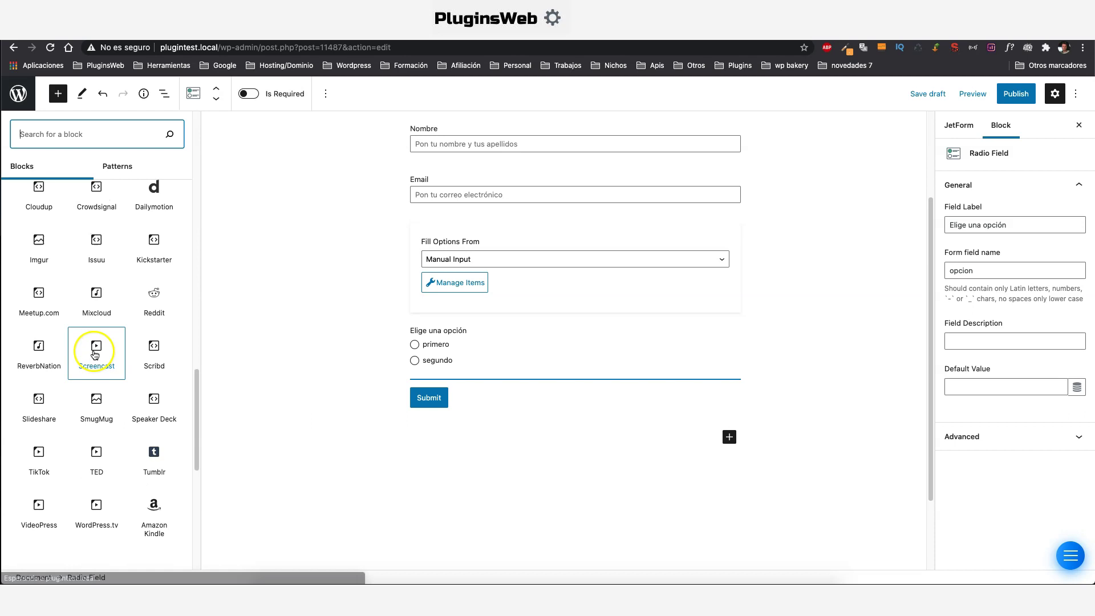
{"action": "scroll", "coordinate": [94, 353], "scroll_direction": "down", "scroll_amount": 4}
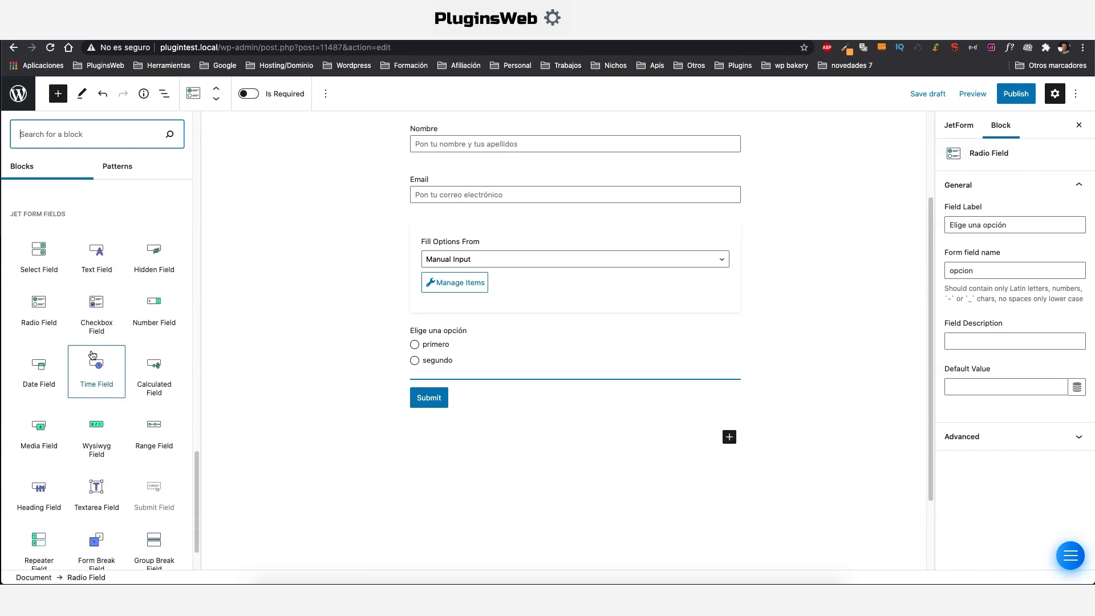
{"action": "mouse_move", "coordinate": [37, 446]}
{"action": "left_mouse_down"}
{"action": "mouse_move", "coordinate": [418, 408]}
{"action": "mouse_move", "coordinate": [52, 442]}
{"action": "left_mouse_up"}
{"action": "left_click", "coordinate": [51, 442]}
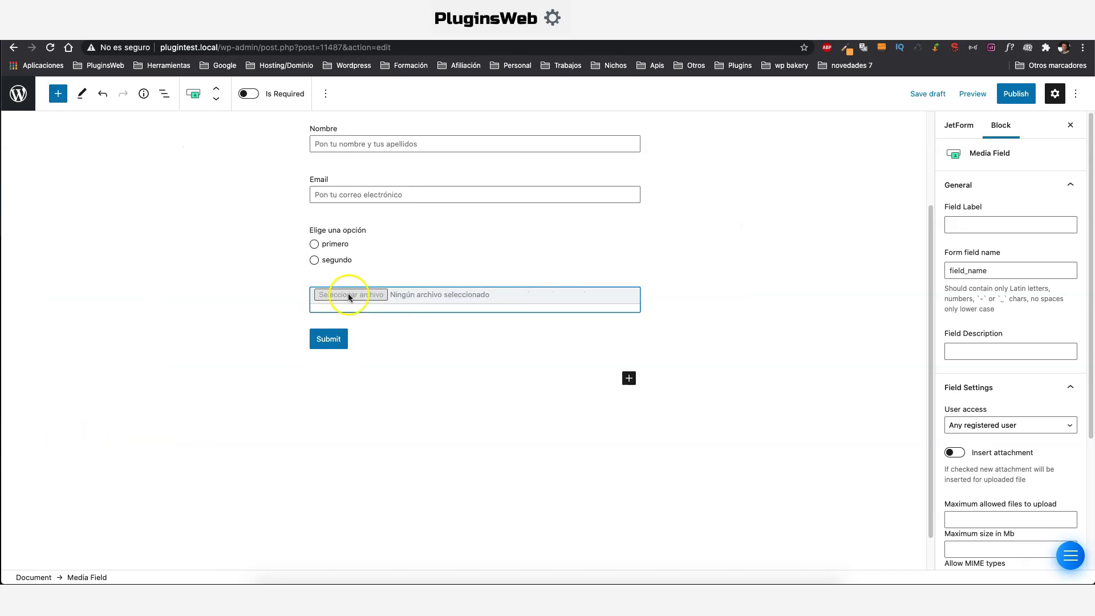
Label the media field "Sube un archivo en png" and set its form field name to "subida-archivo".
{"action": "left_click", "coordinate": [985, 225]}
{"action": "type", "text": "Sube un a"}
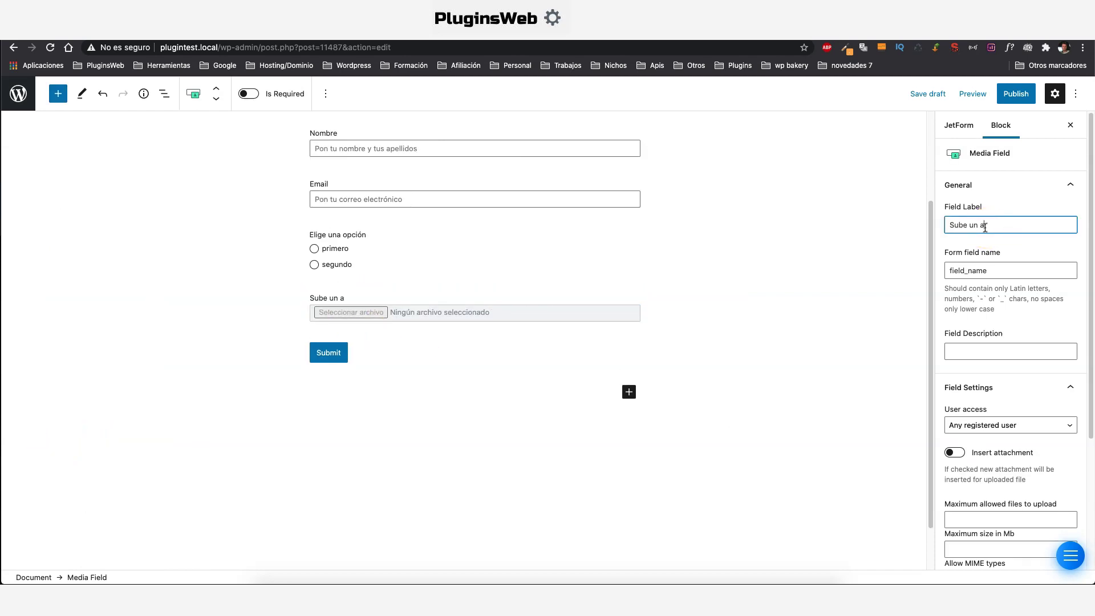
{"action": "type", "text": "rchivo en png"}
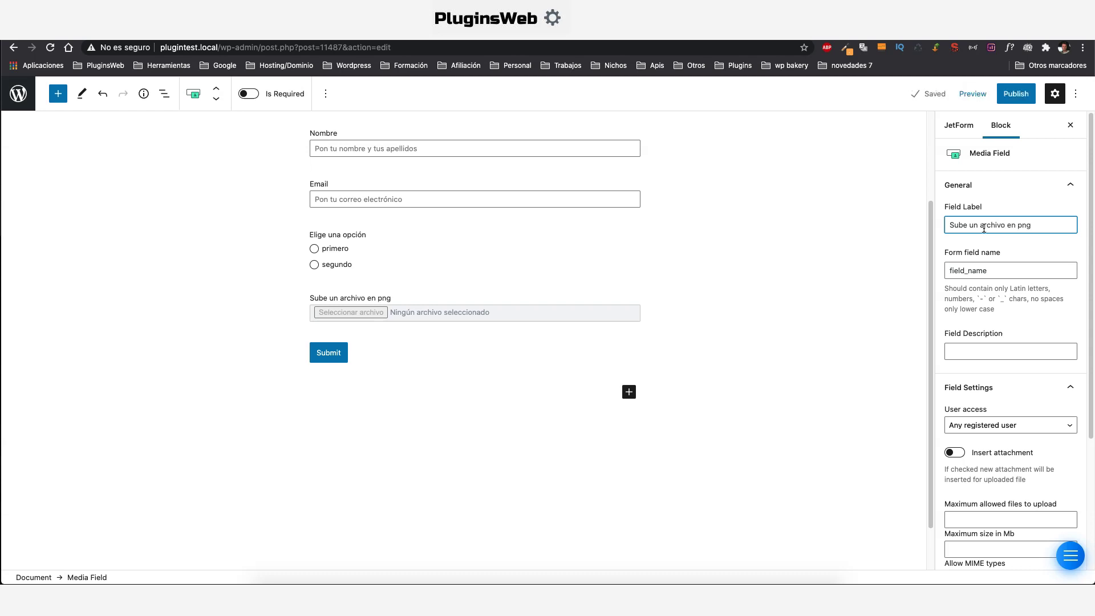
{"action": "left_click_drag", "start_coordinate": [1003, 271], "coordinate": [928, 274]}
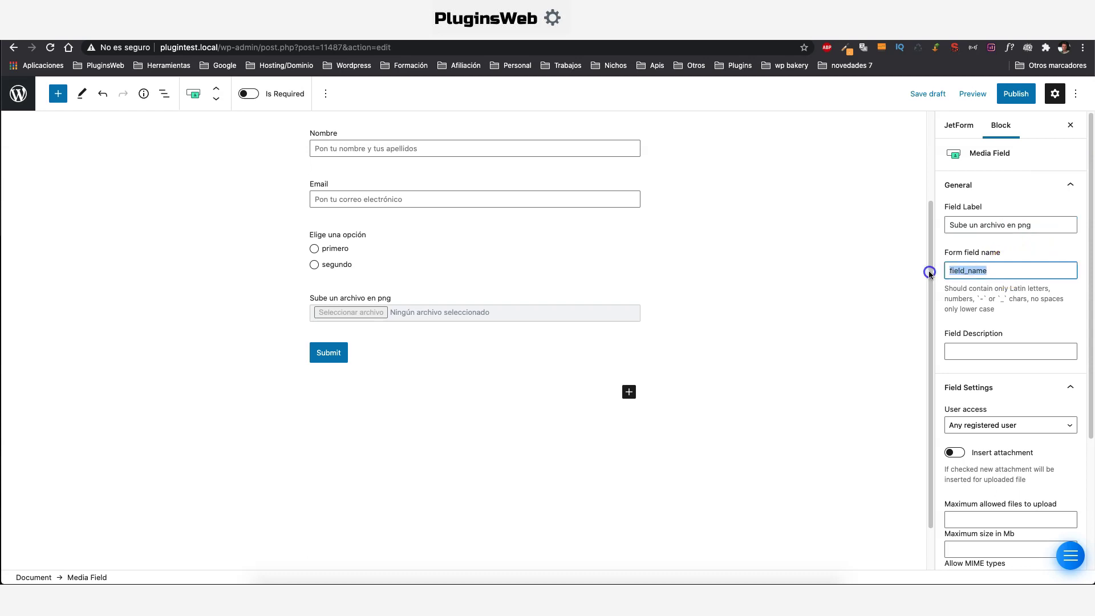
{"action": "type", "text": "subida-archic"}
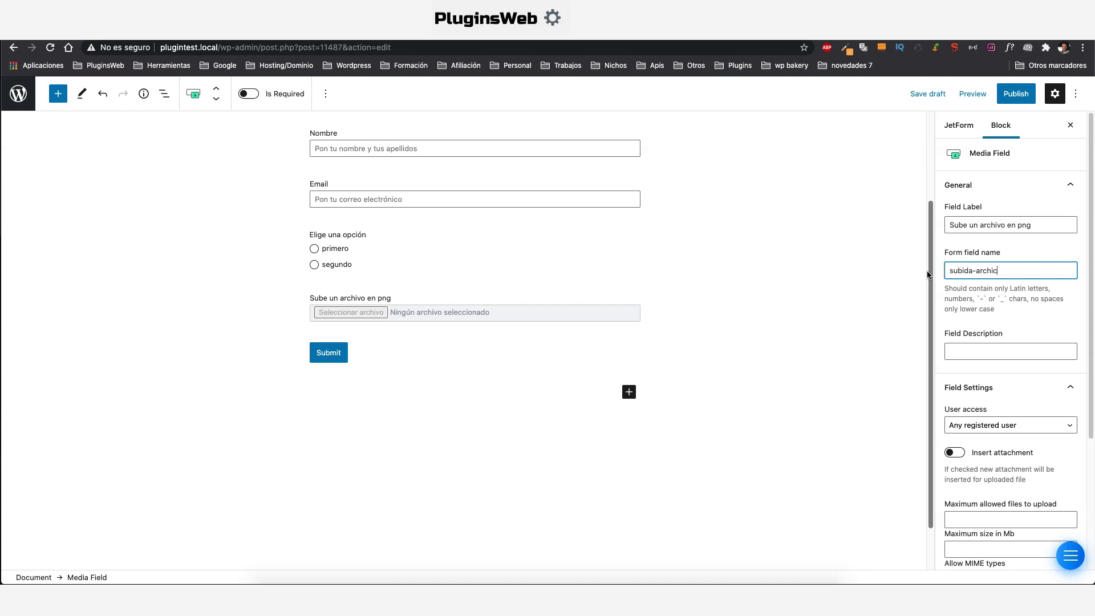
Keep the media field's user access at Any registered user and restrict its allowed MIME types to image/png.
{"action": "scroll", "coordinate": [1012, 276], "scroll_direction": "down", "scroll_amount": 3}
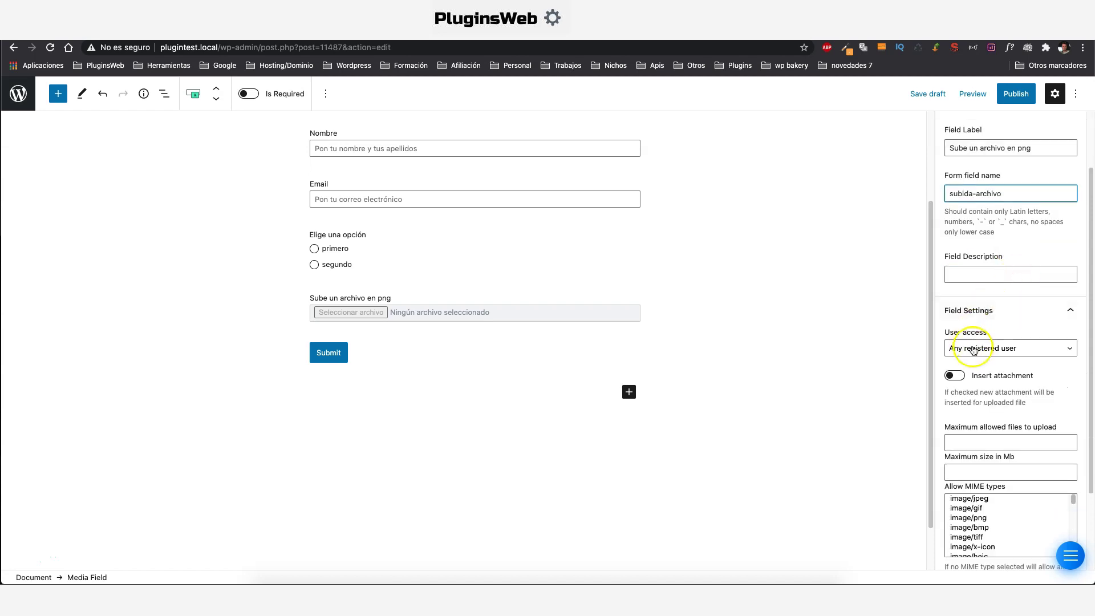
{"action": "left_click", "coordinate": [1006, 355]}
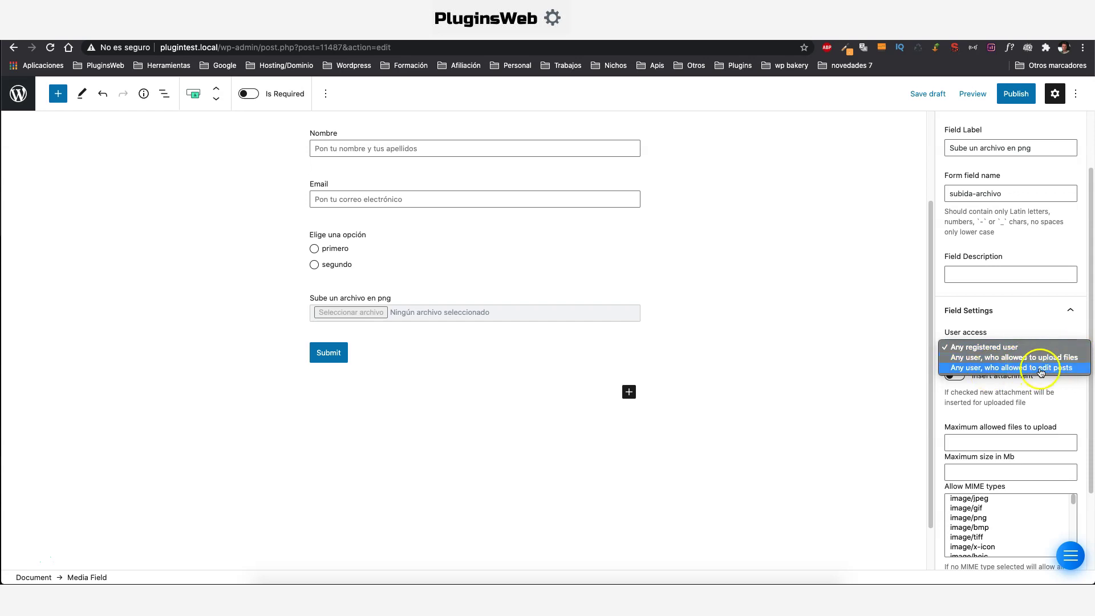
{"action": "left_click", "coordinate": [1035, 318]}
{"action": "scroll", "coordinate": [1034, 320], "scroll_direction": "down", "scroll_amount": 3}
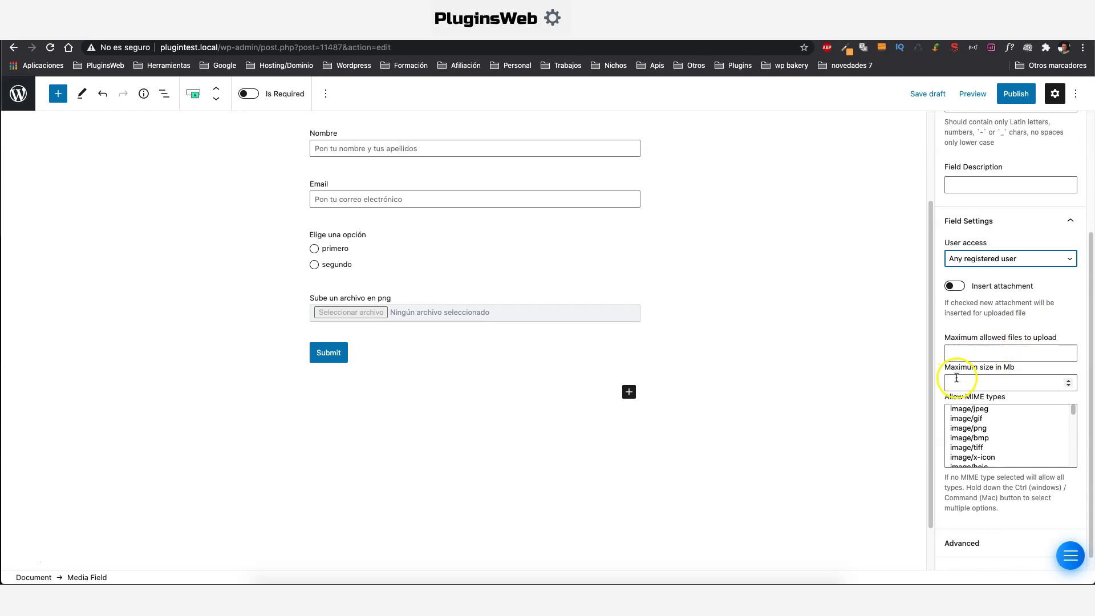
{"action": "left_click", "coordinate": [974, 428]}
{"action": "scroll", "coordinate": [1056, 348], "scroll_direction": "down", "scroll_amount": 1}
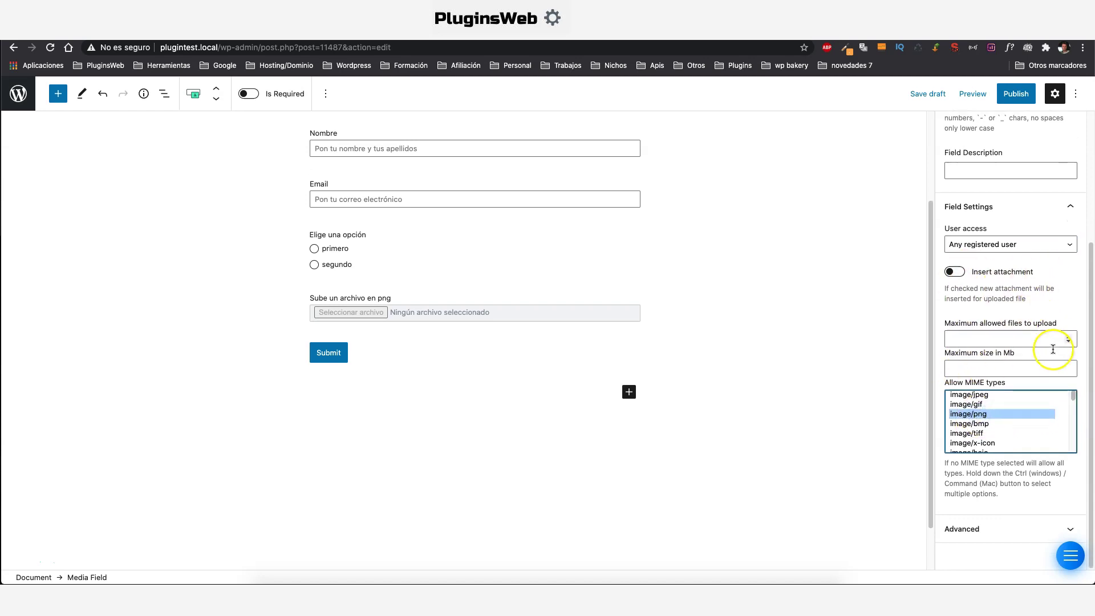
Change the submit button's label to "Enviar".
{"action": "left_click", "coordinate": [337, 352]}
{"action": "left_click_drag", "start_coordinate": [1001, 227], "coordinate": [864, 228]}
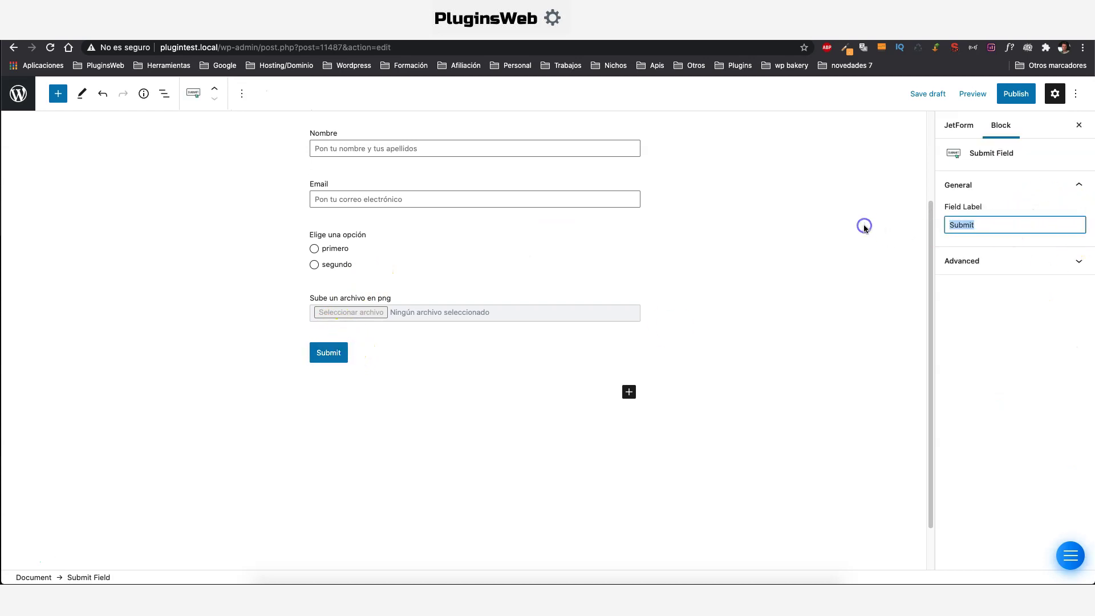
{"action": "type", "text": "Envia"}
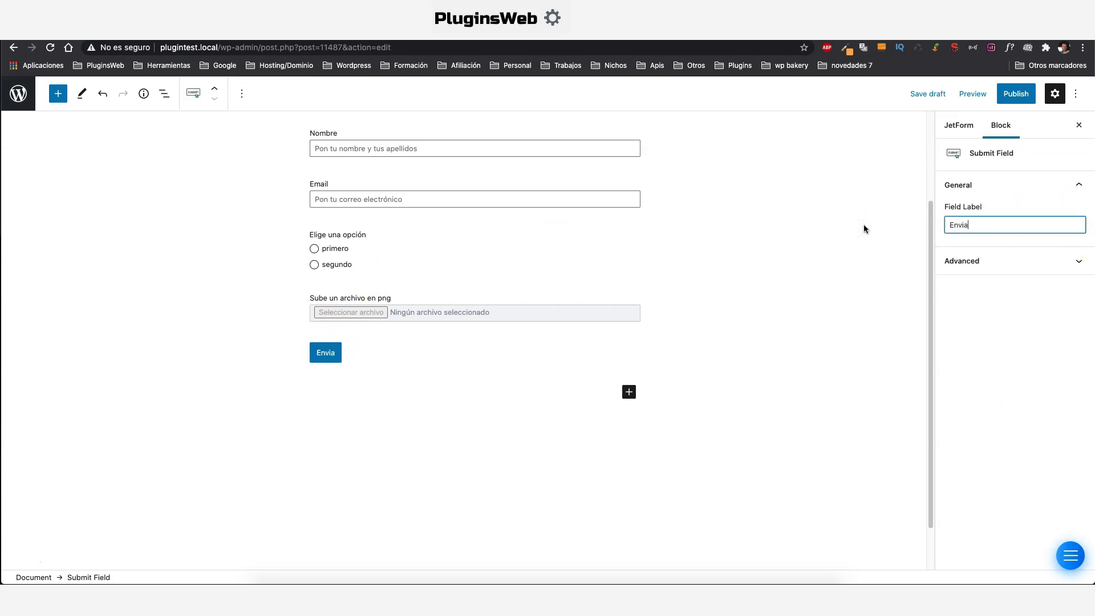
{"action": "scroll", "coordinate": [865, 246], "scroll_direction": "up", "scroll_amount": 3}
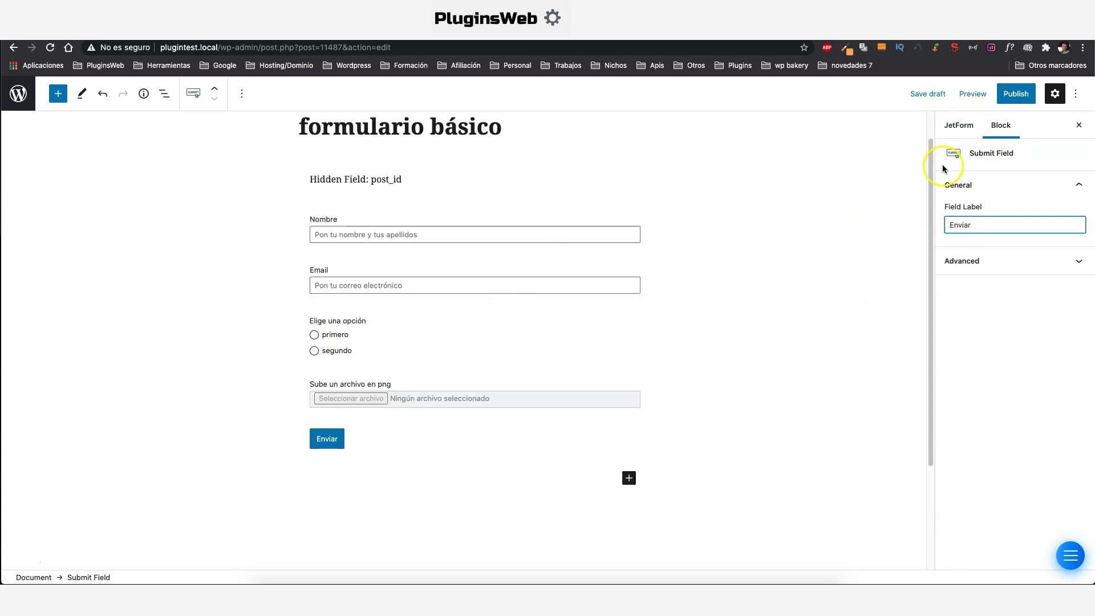
Set the fields layout to Column in the form's settings.
{"action": "scroll", "coordinate": [969, 183], "scroll_direction": "up", "scroll_amount": 2}
{"action": "left_click", "coordinate": [958, 126]}
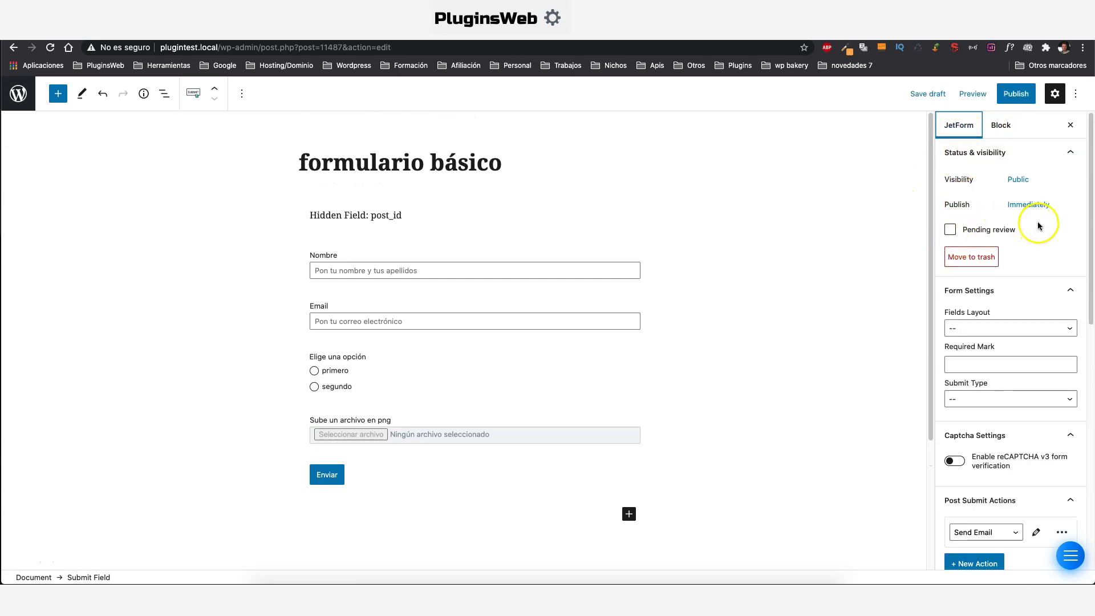
{"action": "scroll", "coordinate": [1037, 221], "scroll_direction": "down", "scroll_amount": 2}
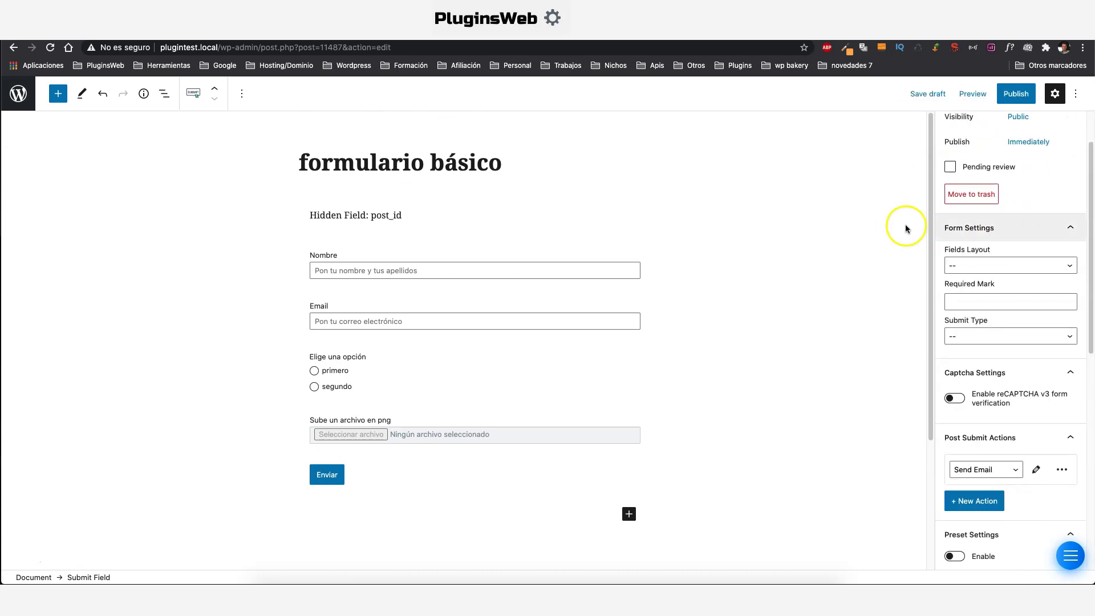
{"action": "left_click", "coordinate": [995, 267]}
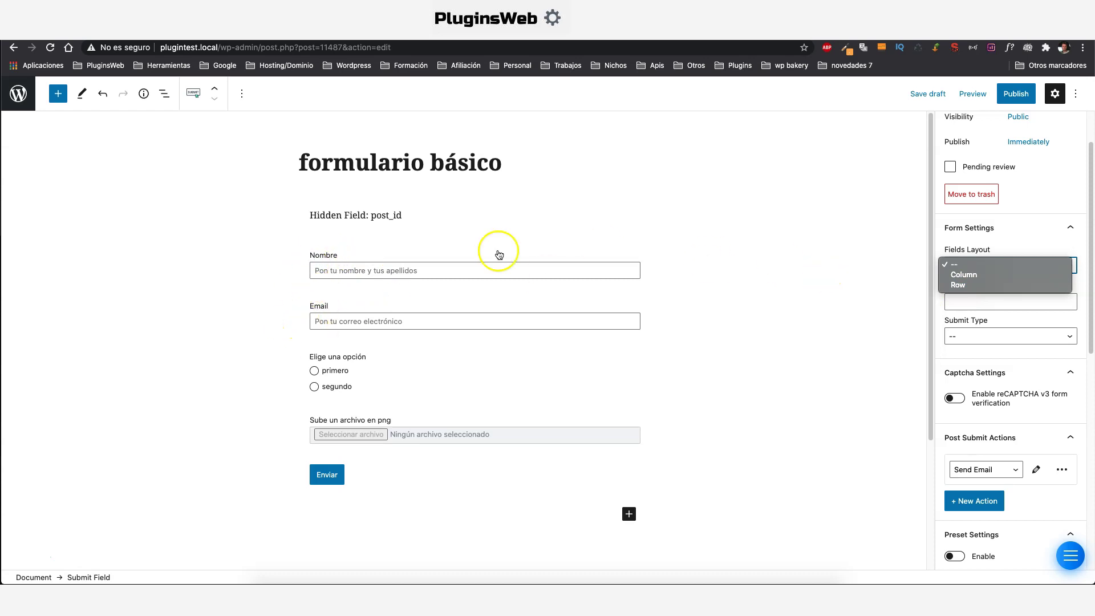
{"action": "left_click", "coordinate": [1036, 235]}
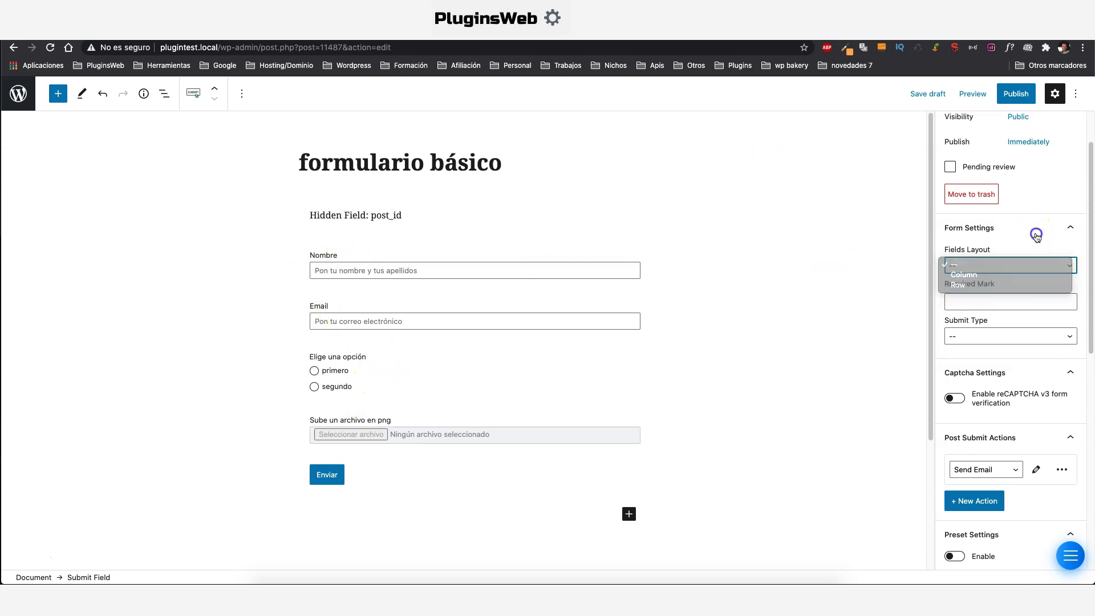
{"action": "left_click", "coordinate": [998, 266]}
{"action": "left_click", "coordinate": [987, 276]}
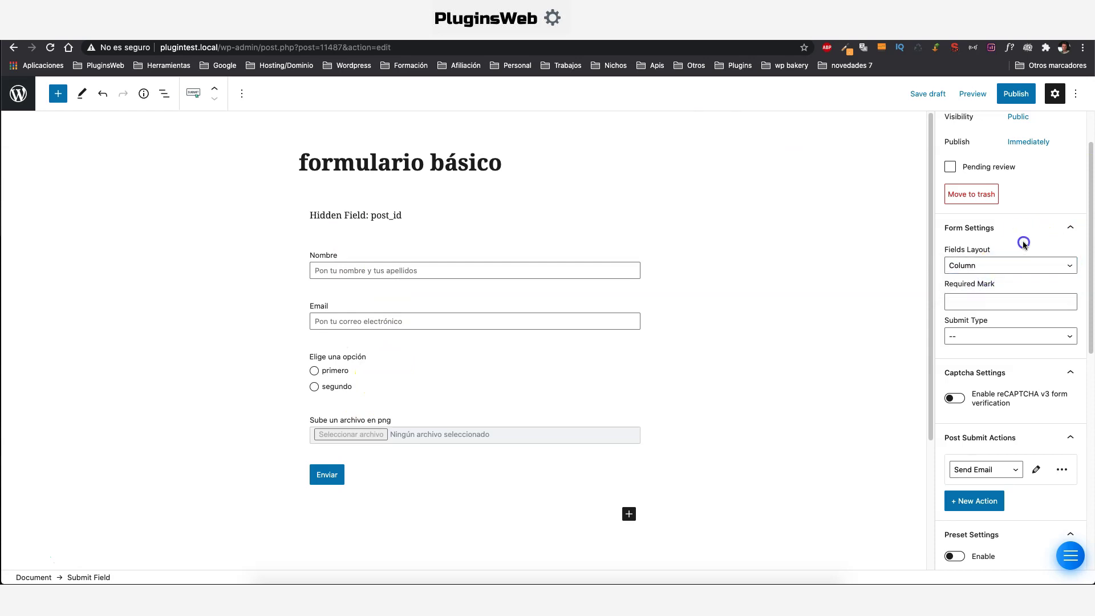
Set the form's required mark to * and its submit type to AJAX.
{"action": "left_click", "coordinate": [952, 298]}
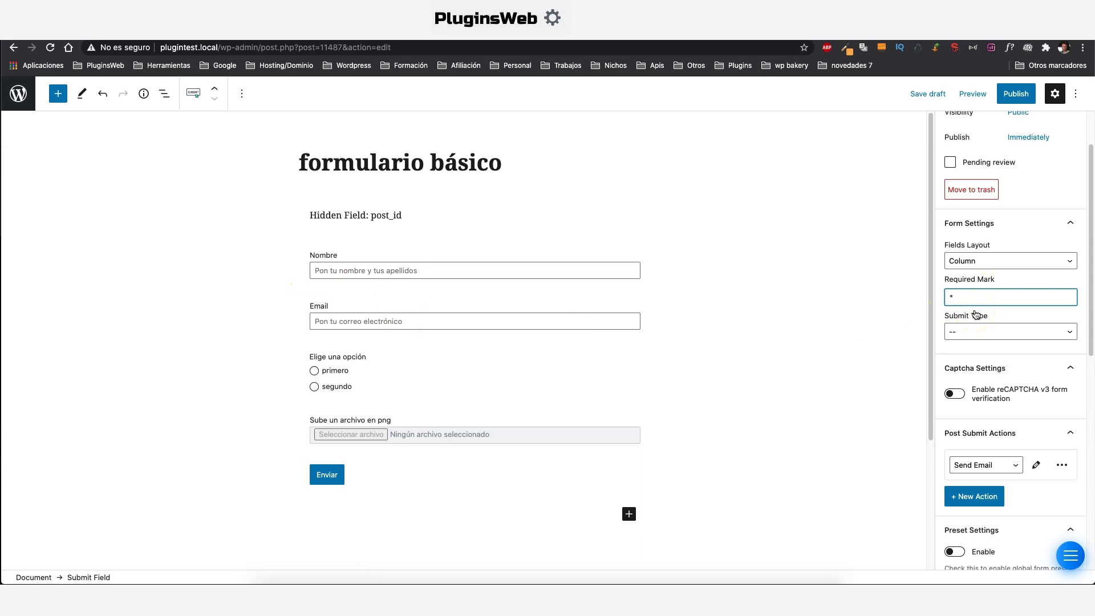
{"action": "left_click", "coordinate": [1017, 333]}
{"action": "left_click", "coordinate": [982, 354]}
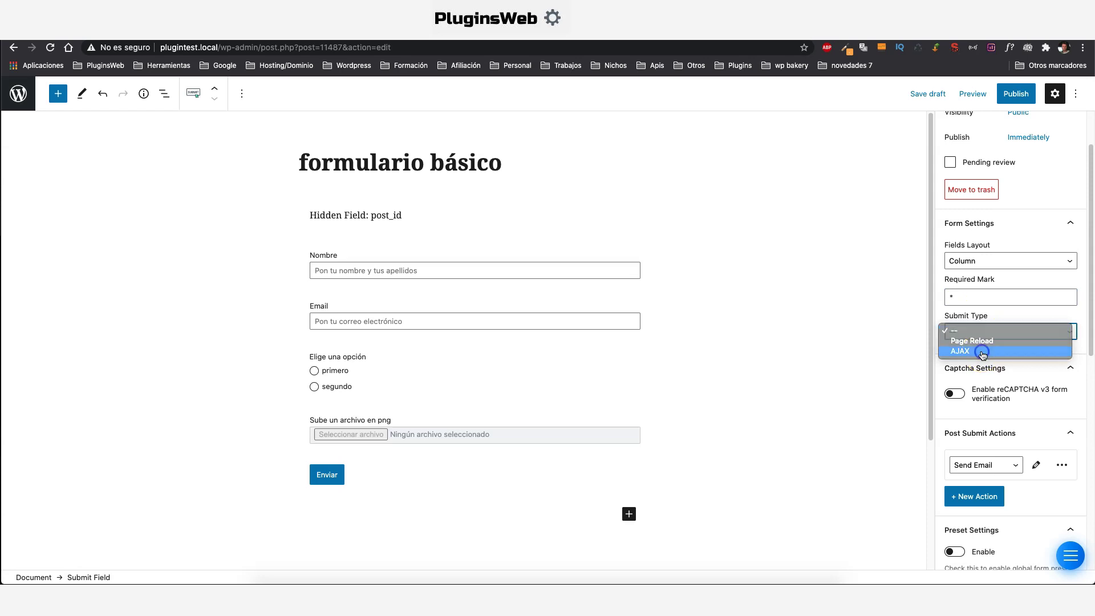
Turn reCAPTCHA v3 form verification on to view its key fields and switch it off again.
{"action": "left_click", "coordinate": [955, 394]}
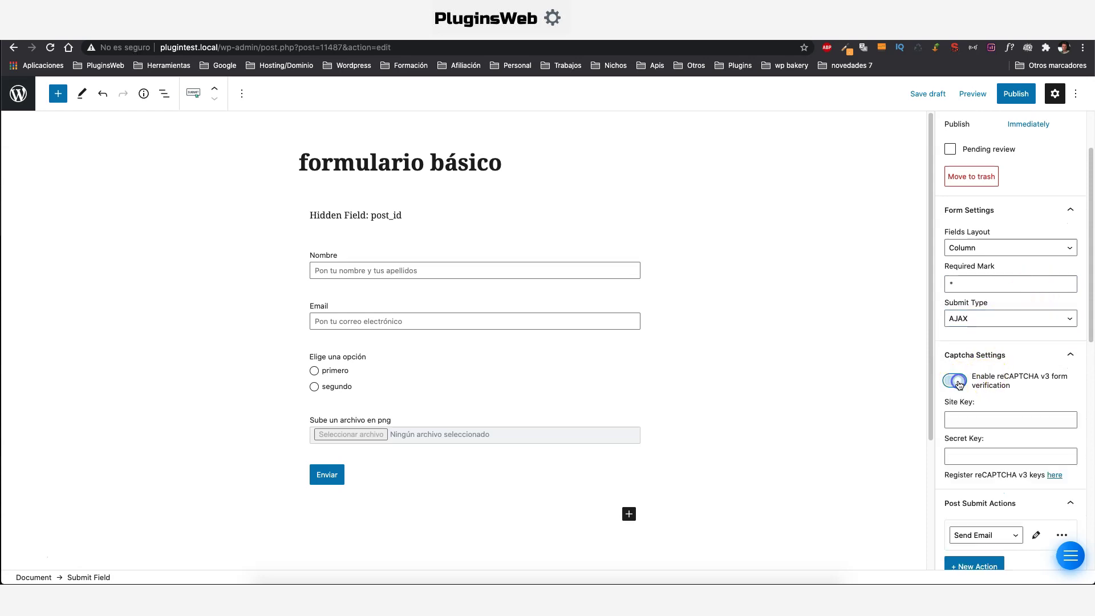
{"action": "scroll", "coordinate": [987, 410], "scroll_direction": "down", "scroll_amount": 1}
{"action": "scroll", "coordinate": [990, 425], "scroll_direction": "down", "scroll_amount": 1}
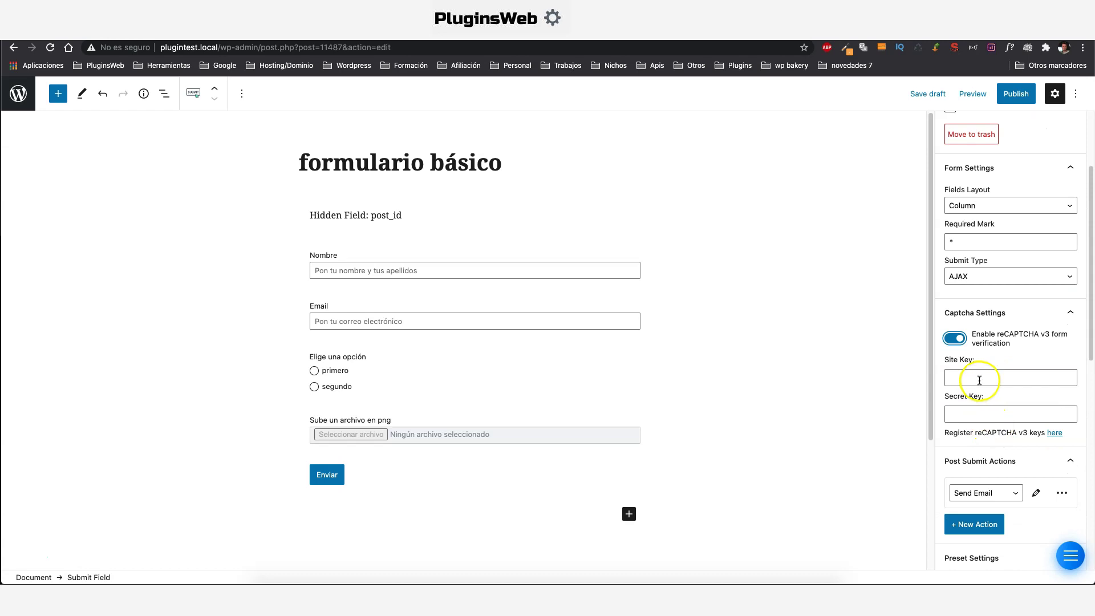
{"action": "left_click", "coordinate": [952, 339]}
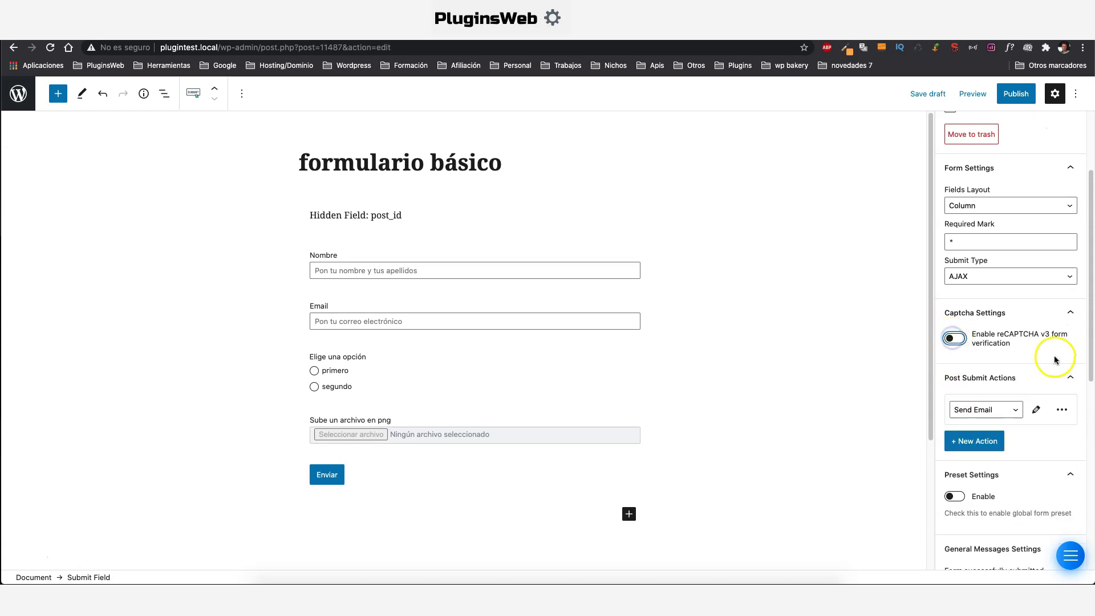
Examine the available post-submit action types, keeping Send Email as the form's action.
{"action": "scroll", "coordinate": [990, 354], "scroll_direction": "down", "scroll_amount": 1}
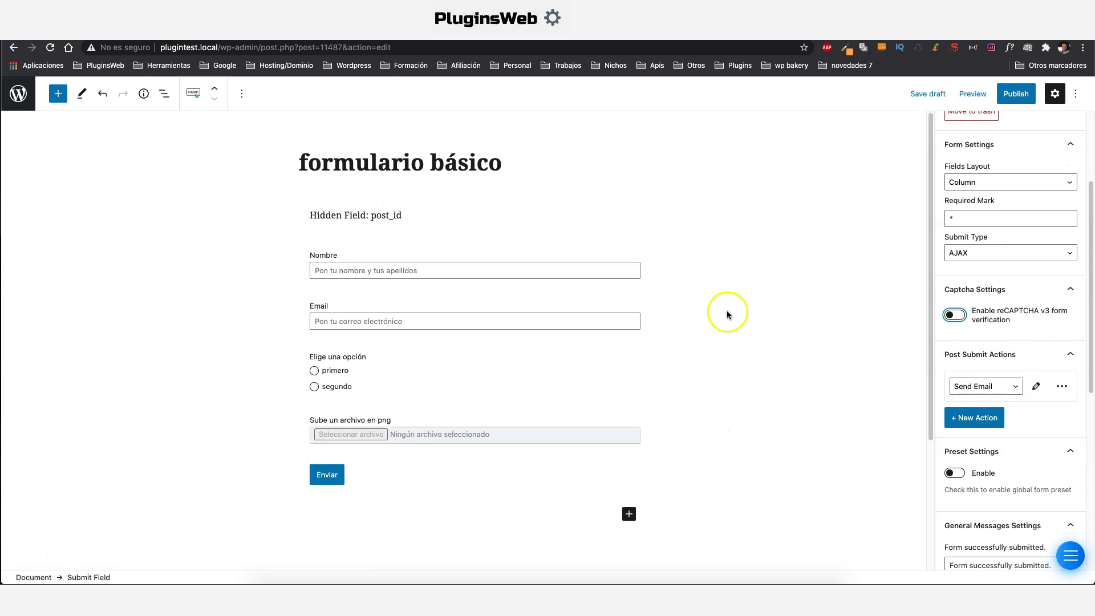
{"action": "left_click", "coordinate": [998, 390]}
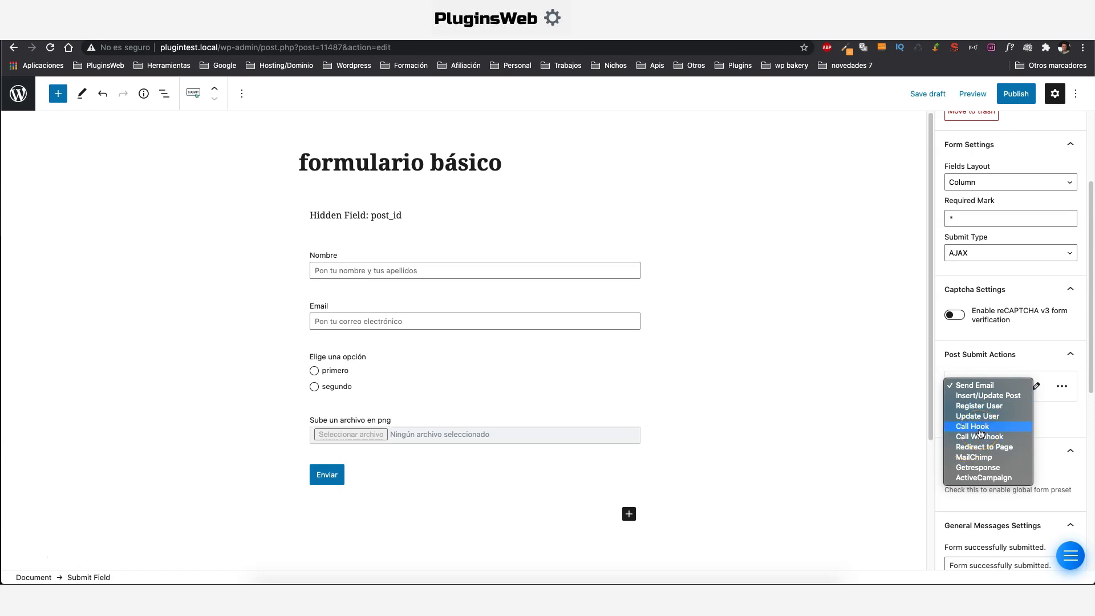
{"action": "left_click", "coordinate": [1007, 390]}
{"action": "left_click", "coordinate": [982, 453]}
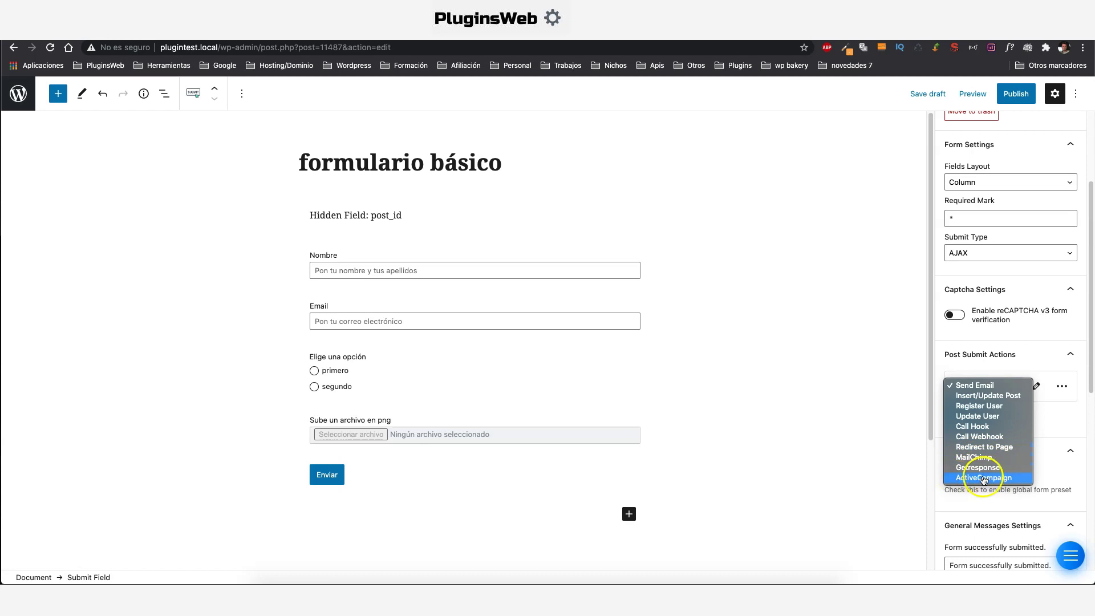
{"action": "left_click", "coordinate": [1002, 369]}
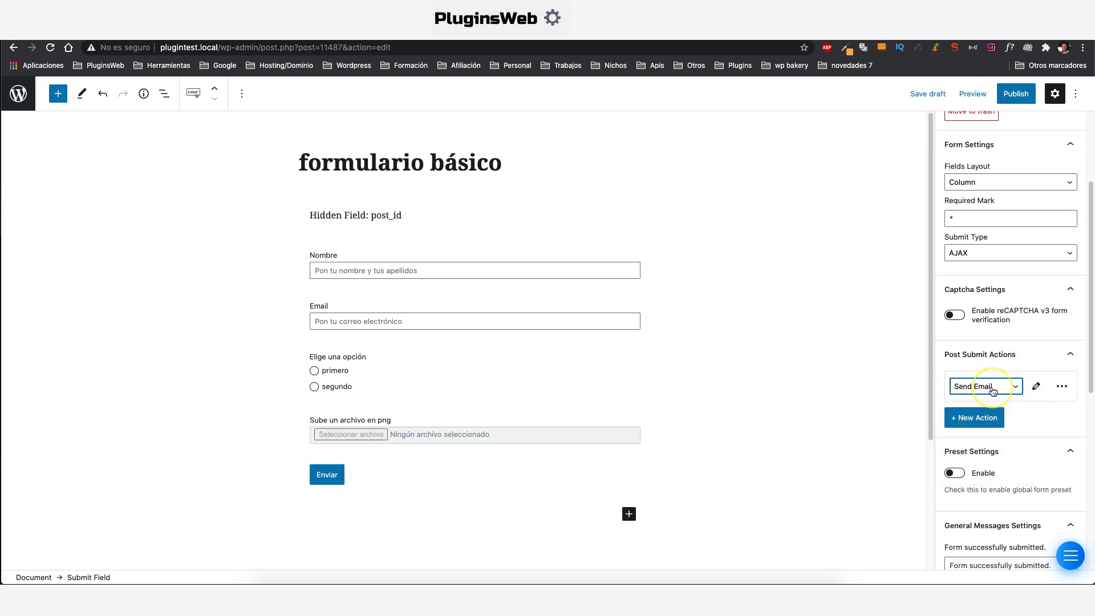
Edit the Send Email action and set its subject to "Nuevo email de contacto".
{"action": "left_click", "coordinate": [1036, 386]}
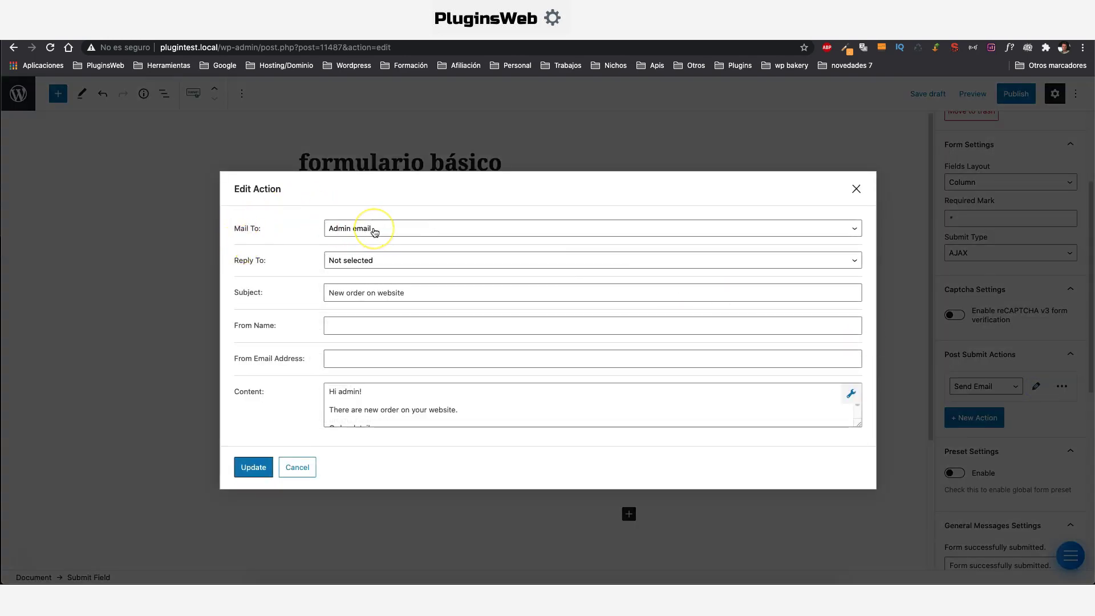
{"action": "triple_click", "coordinate": [395, 292]}
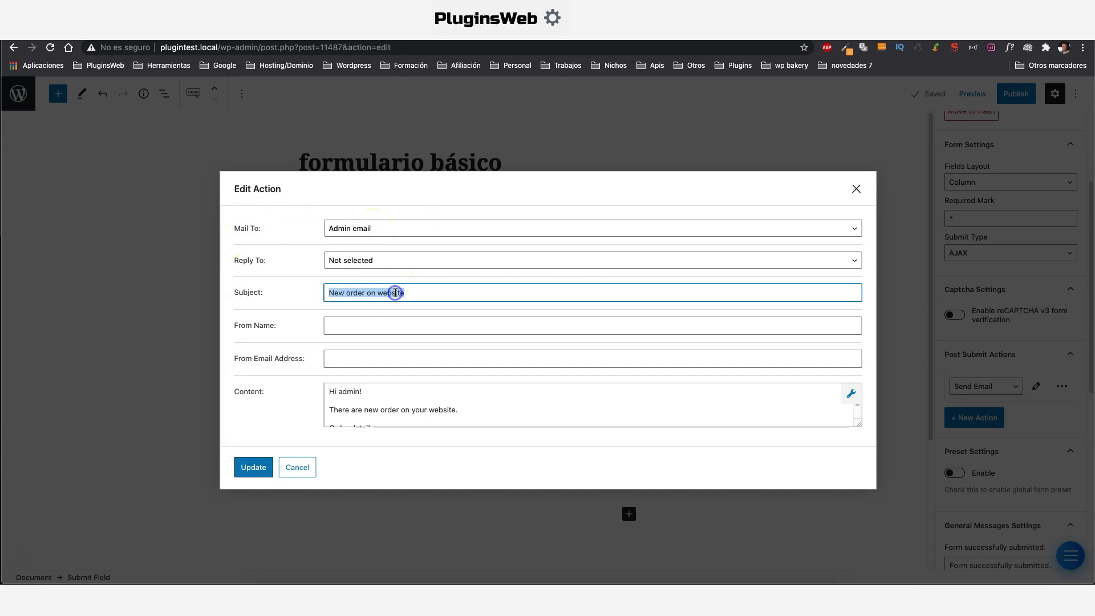
{"action": "type", "text": "Nuevo email de contacto"}
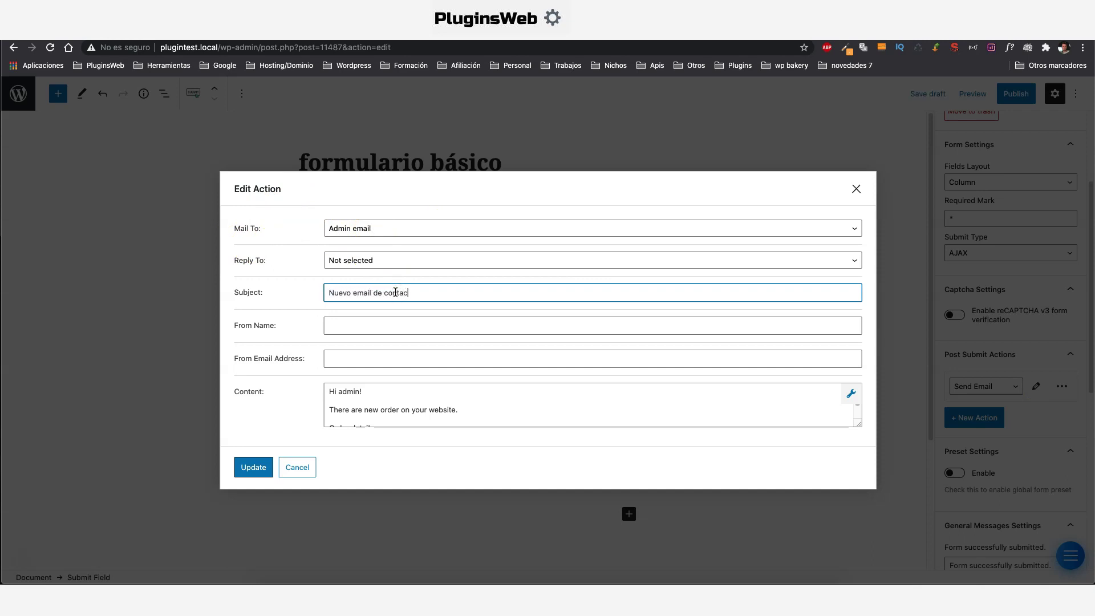
Copy the %nombre% form field placeholder into the email action's From Name.
{"action": "left_click", "coordinate": [851, 395]}
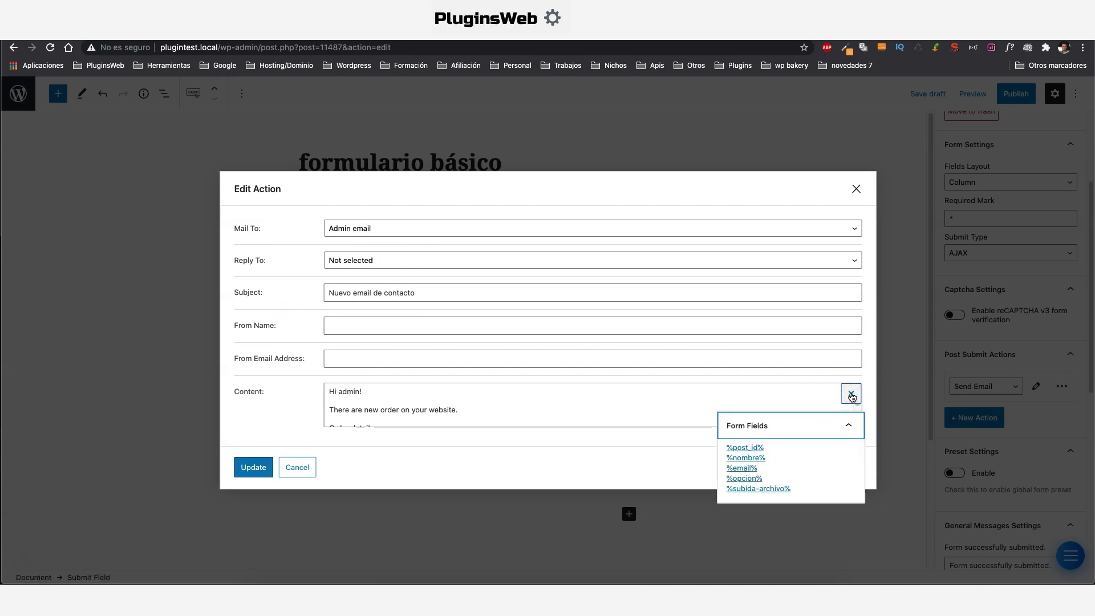
{"action": "left_click", "coordinate": [768, 459]}
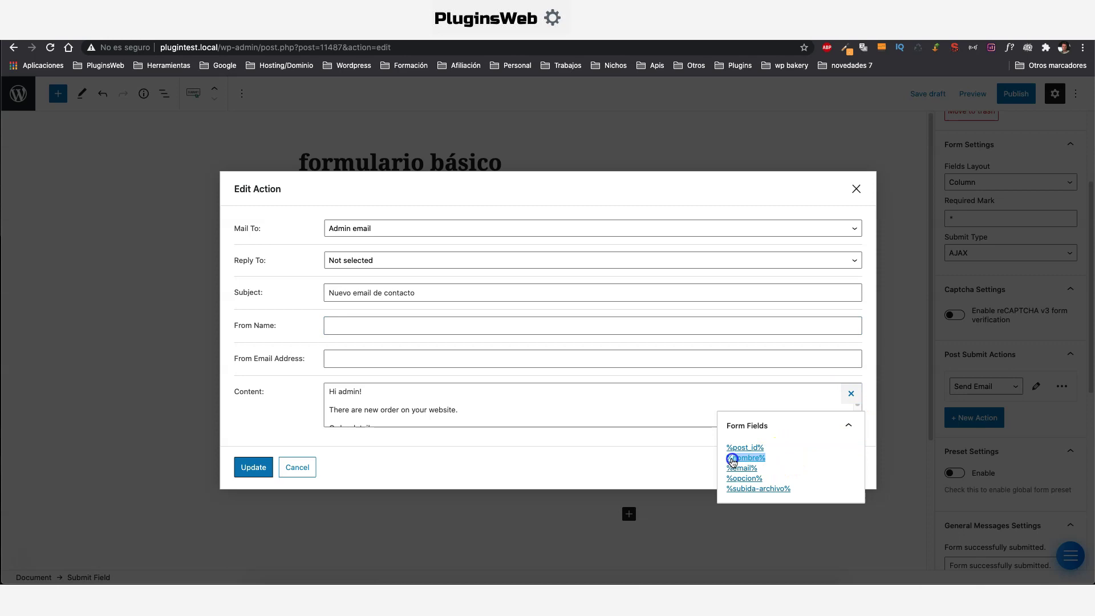
{"action": "right_click", "coordinate": [728, 459]}
{"action": "left_click", "coordinate": [749, 473]}
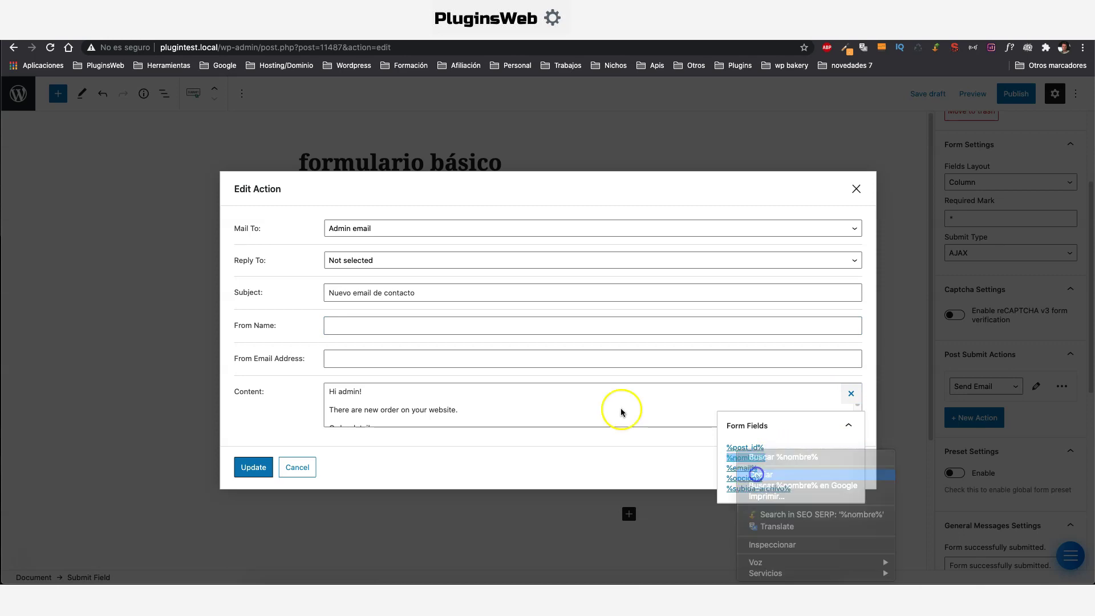
{"action": "right_click", "coordinate": [353, 330]}
{"action": "left_click", "coordinate": [378, 396]}
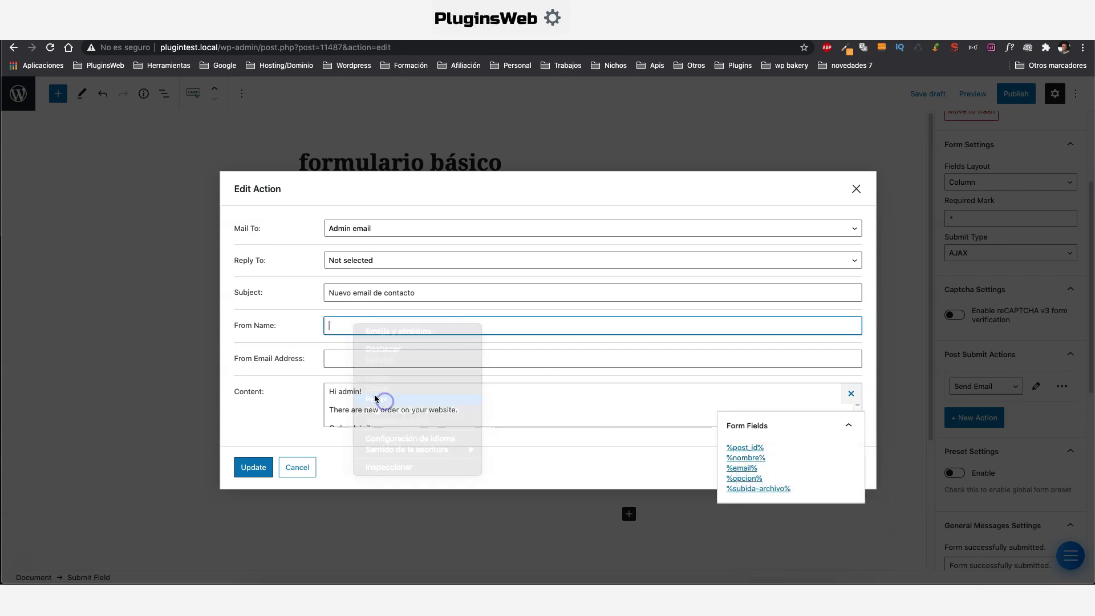
Copy the %email% form field placeholder into the email action's From Email Address.
{"action": "triple_click", "coordinate": [744, 470]}
{"action": "key", "text": "ctrl+c"}
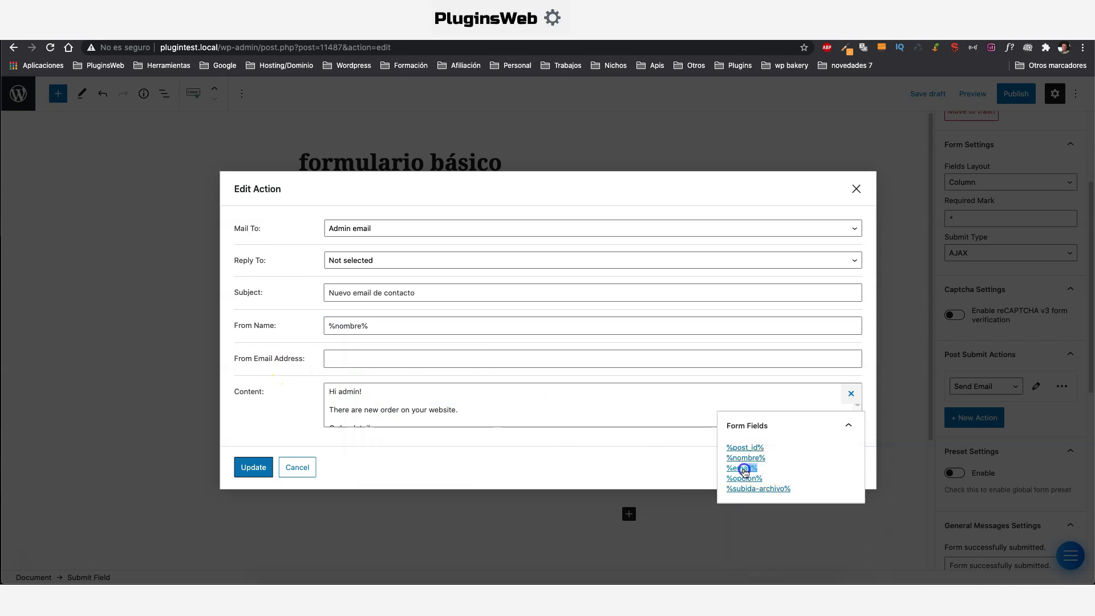
{"action": "right_click", "coordinate": [738, 470]}
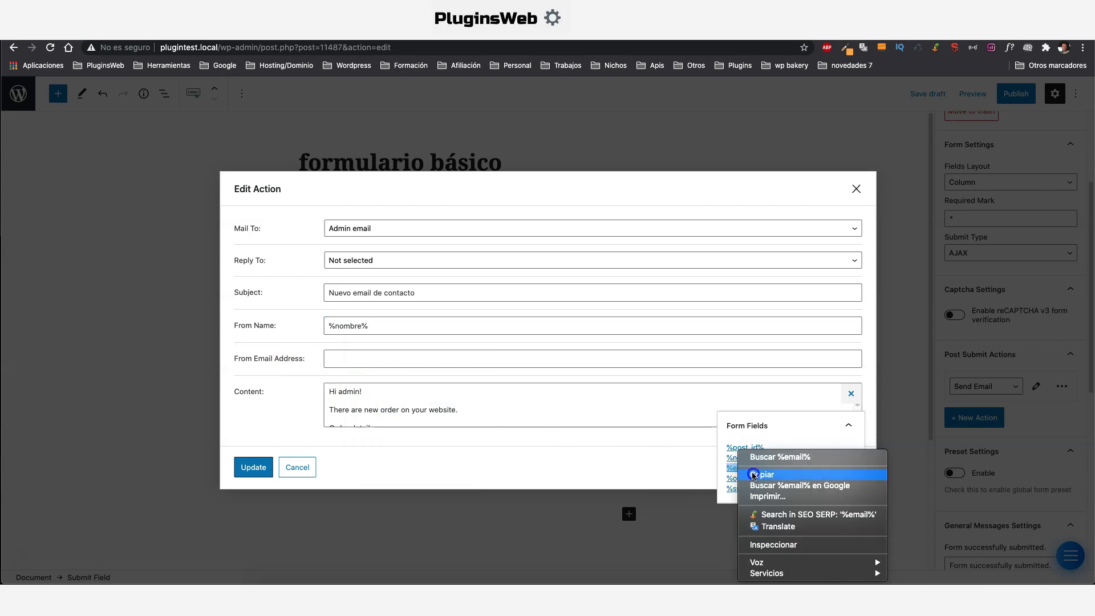
{"action": "left_click", "coordinate": [753, 474]}
{"action": "right_click", "coordinate": [350, 359]}
{"action": "left_click", "coordinate": [379, 435]}
Enlarge the email content area and add a "-nombre %nombre%" line below the Post ID line.
{"action": "left_click", "coordinate": [581, 433]}
{"action": "left_click_drag", "start_coordinate": [858, 426], "coordinate": [857, 483]}
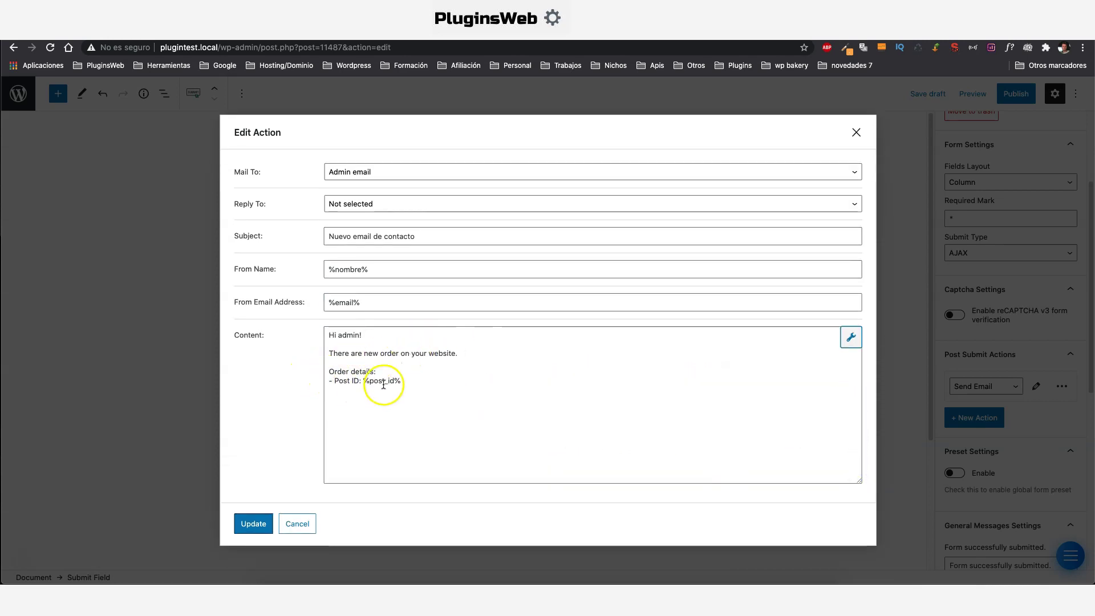
{"action": "left_click", "coordinate": [407, 381]}
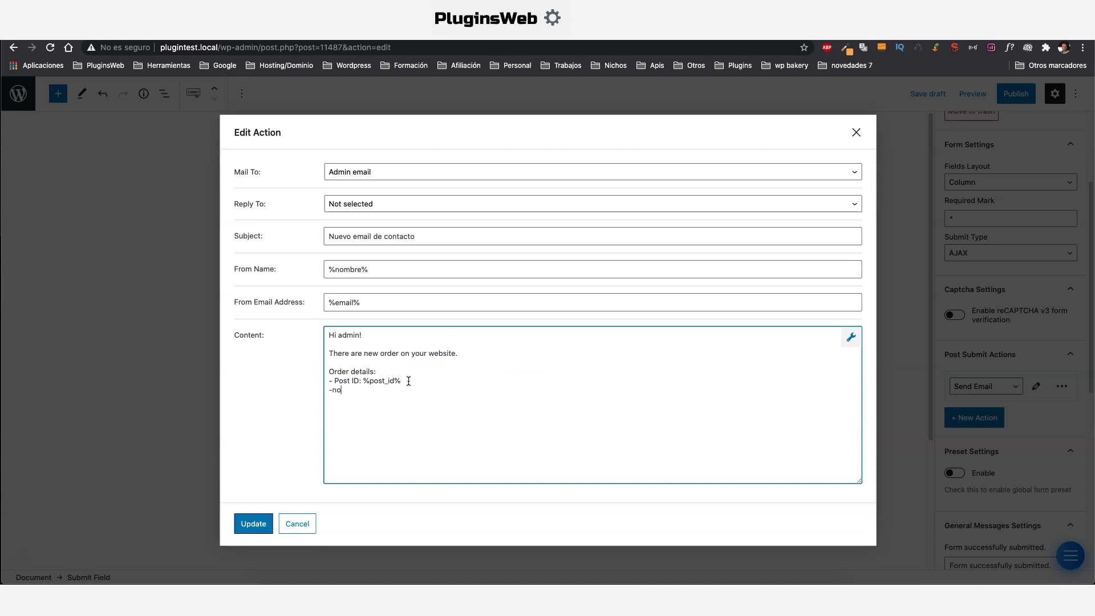
{"action": "left_click_drag", "start_coordinate": [326, 270], "coordinate": [366, 268]}
{"action": "right_click", "coordinate": [366, 268]}
{"action": "left_click", "coordinate": [393, 347]}
{"action": "right_click", "coordinate": [368, 382]}
{"action": "left_click", "coordinate": [391, 457]}
Add an "-opcion" line with the %opcion% placeholder to the email content and update the action.
{"action": "left_click", "coordinate": [850, 337]}
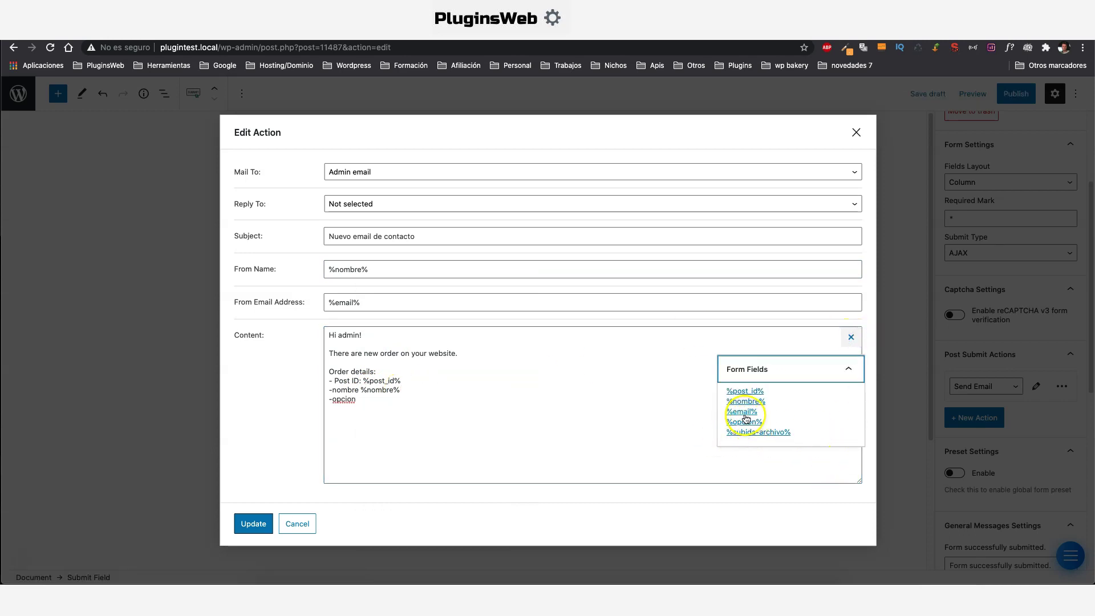
{"action": "left_click_drag", "start_coordinate": [765, 426], "coordinate": [725, 422]}
{"action": "right_click", "coordinate": [726, 423]}
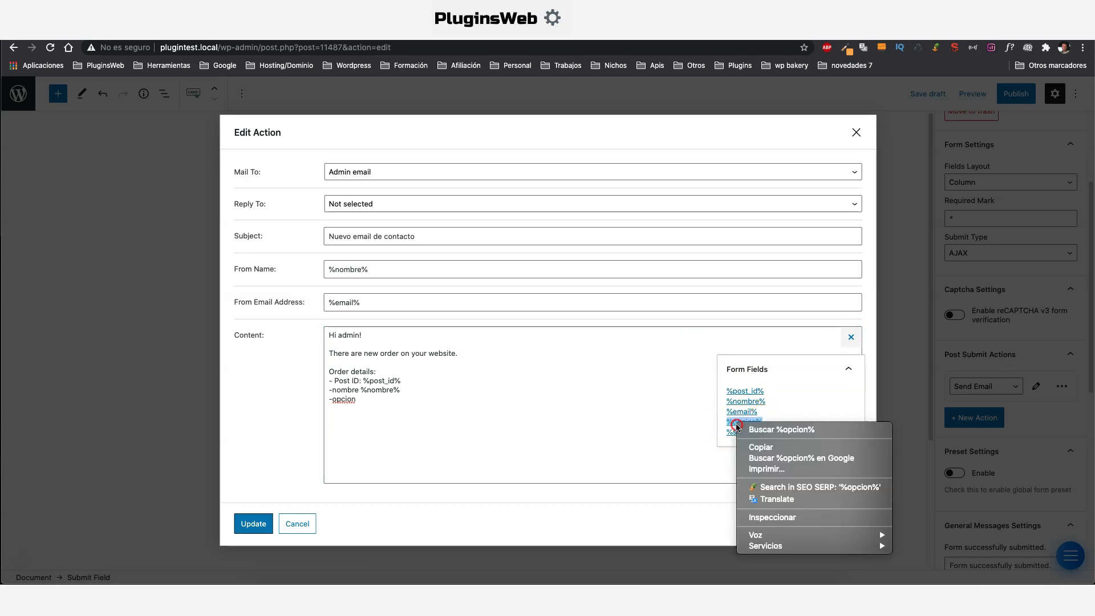
{"action": "left_click", "coordinate": [742, 442]}
{"action": "right_click", "coordinate": [370, 401]}
{"action": "left_click", "coordinate": [394, 456]}
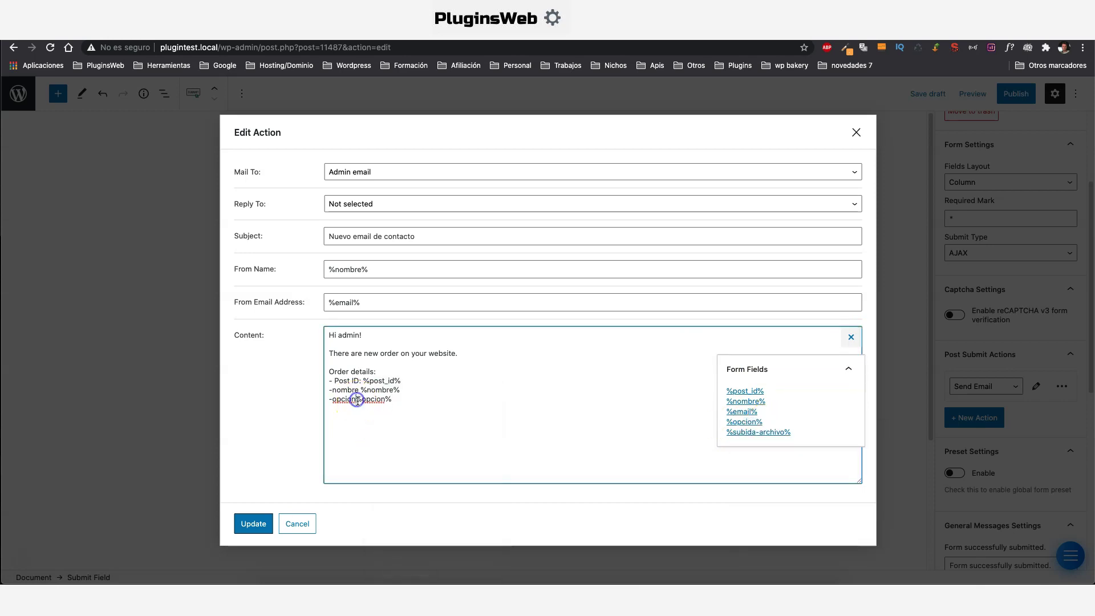
{"action": "left_click", "coordinate": [417, 401]}
{"action": "left_click", "coordinate": [252, 523]}
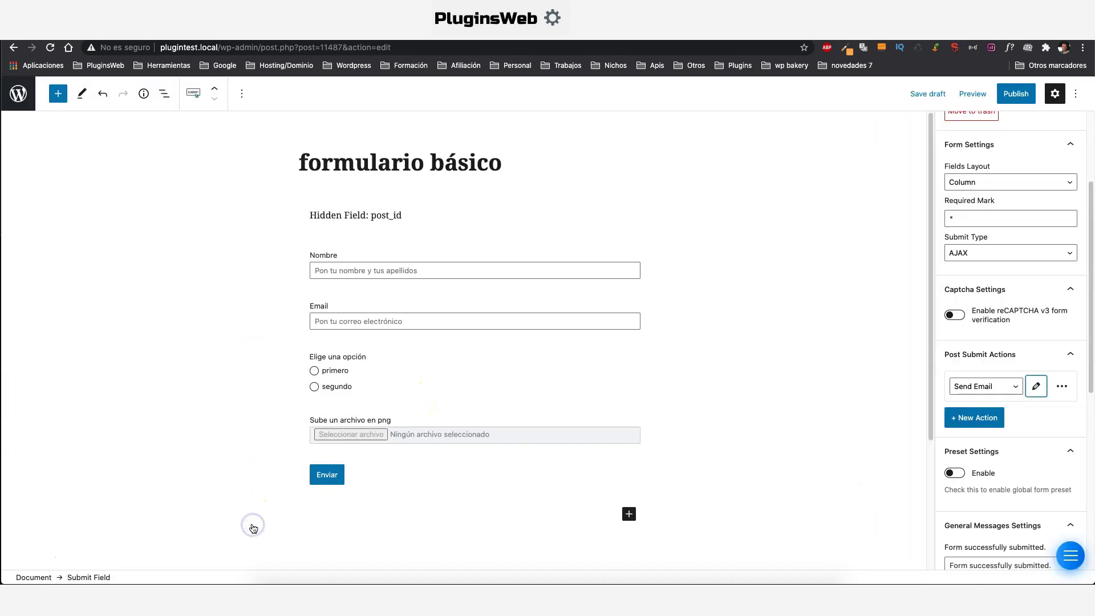
Add a second post-submit action and set its type to Redirect to Page.
{"action": "scroll", "coordinate": [1015, 342], "scroll_direction": "down", "scroll_amount": 1}
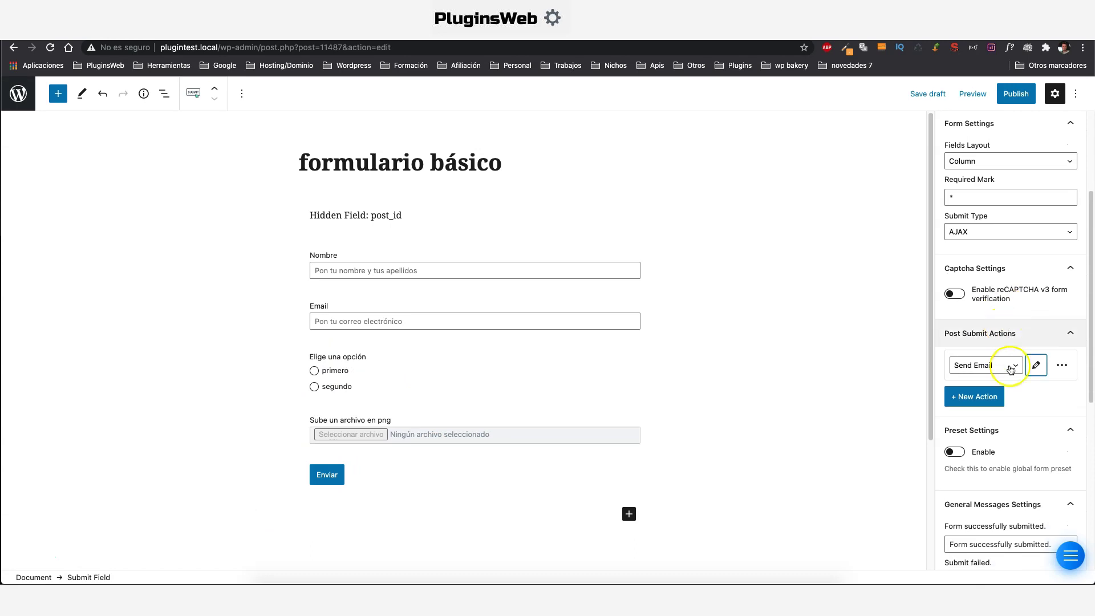
{"action": "left_click", "coordinate": [971, 400]}
{"action": "scroll", "coordinate": [1035, 371], "scroll_direction": "down", "scroll_amount": 2}
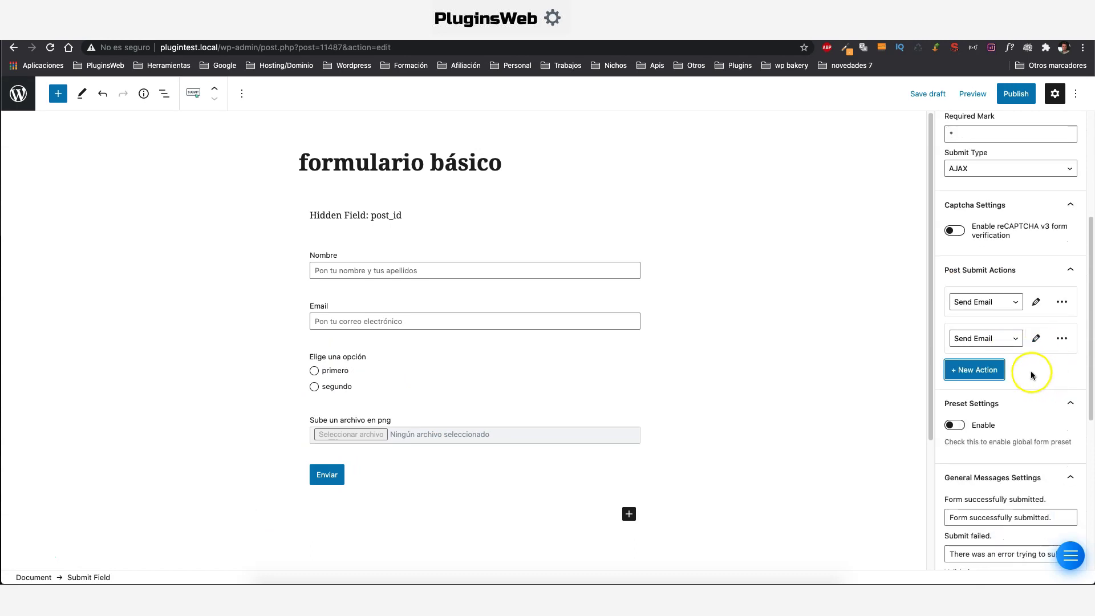
{"action": "left_click", "coordinate": [1013, 339]}
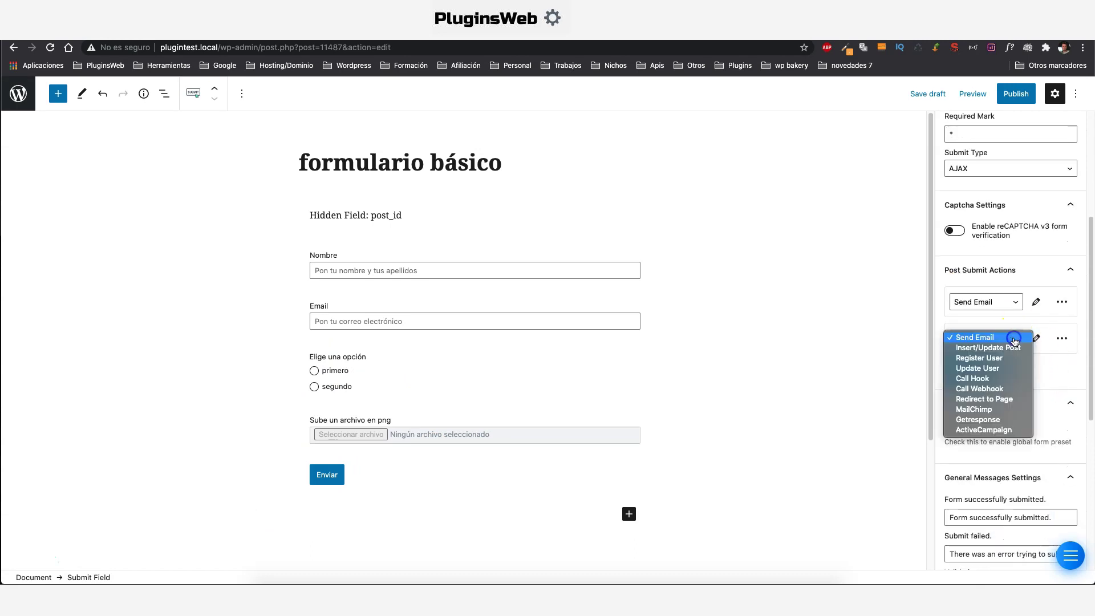
{"action": "left_click", "coordinate": [982, 399]}
Configure the redirect action to go to the Custom URL https:pluginsweb.es and update the action.
{"action": "left_click", "coordinate": [1036, 338]}
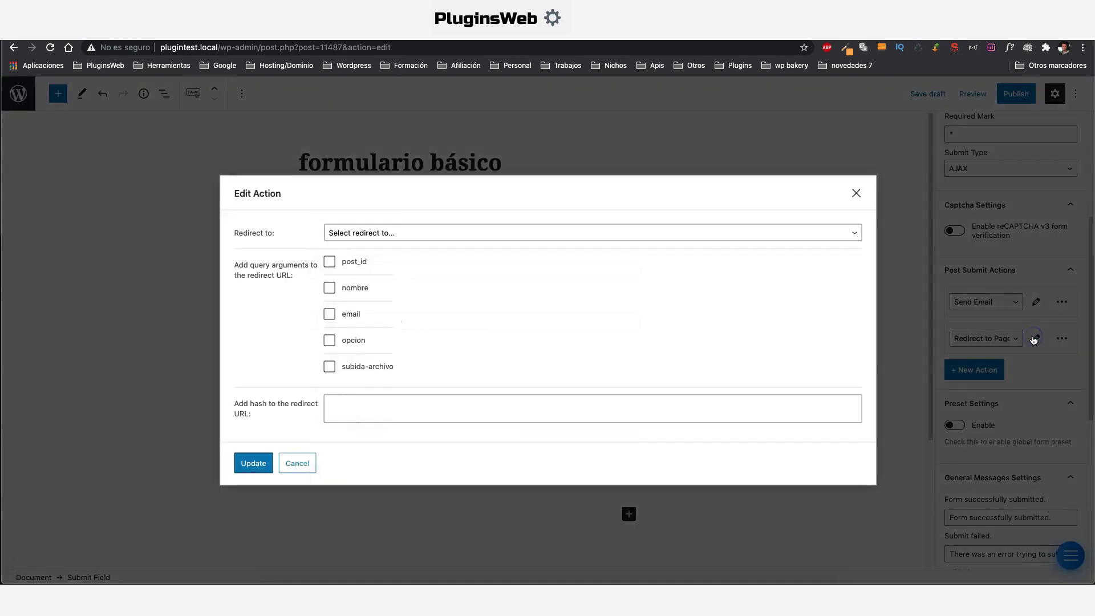
{"action": "left_click", "coordinate": [363, 233]}
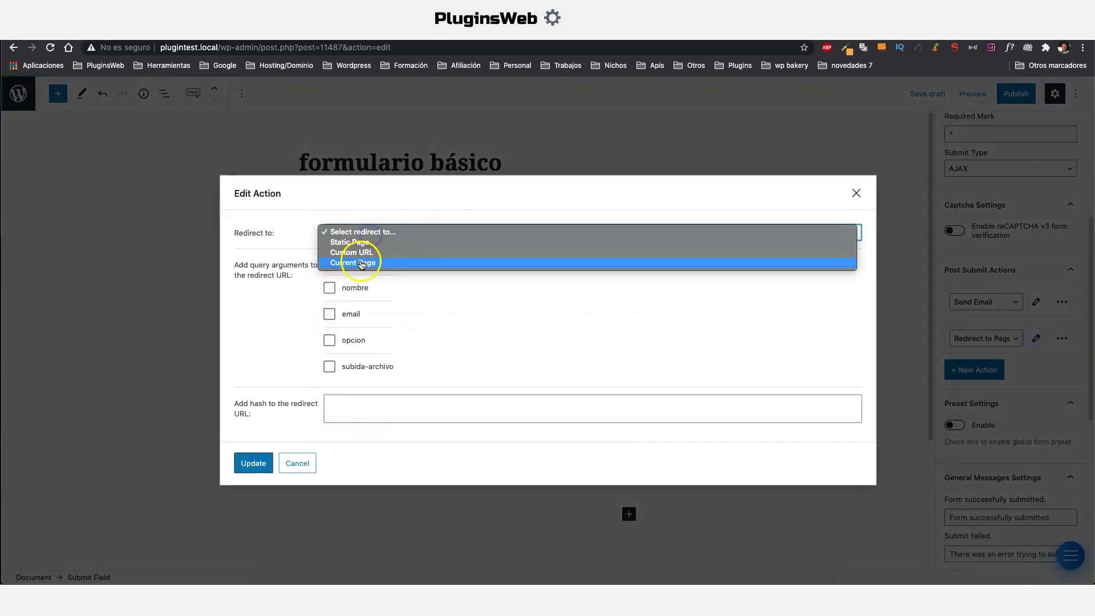
{"action": "left_click", "coordinate": [354, 253]}
{"action": "left_click", "coordinate": [357, 247]}
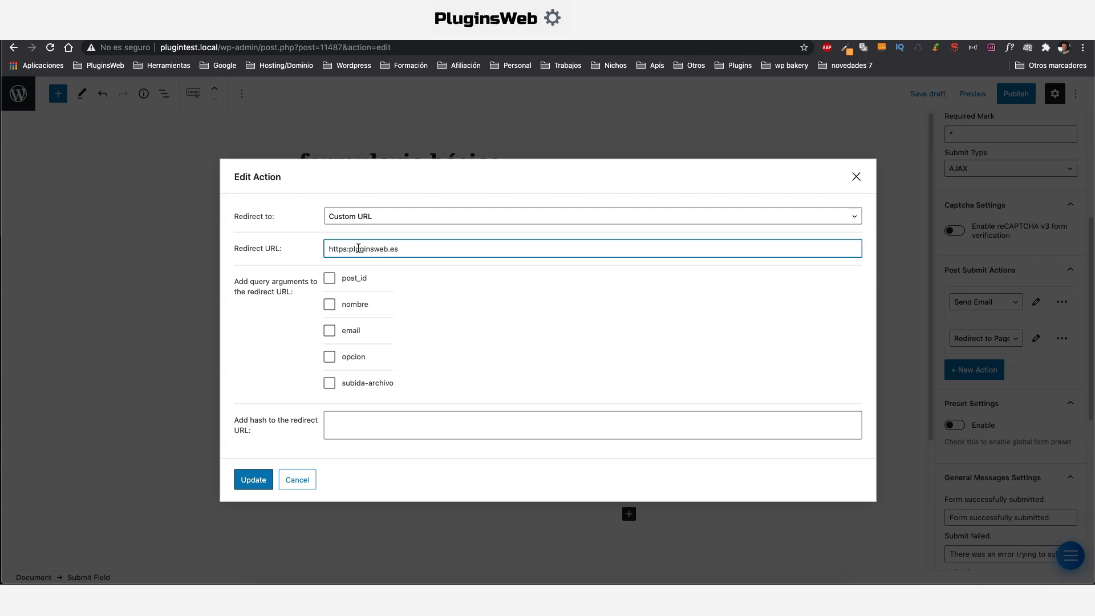
{"action": "left_click", "coordinate": [253, 480]}
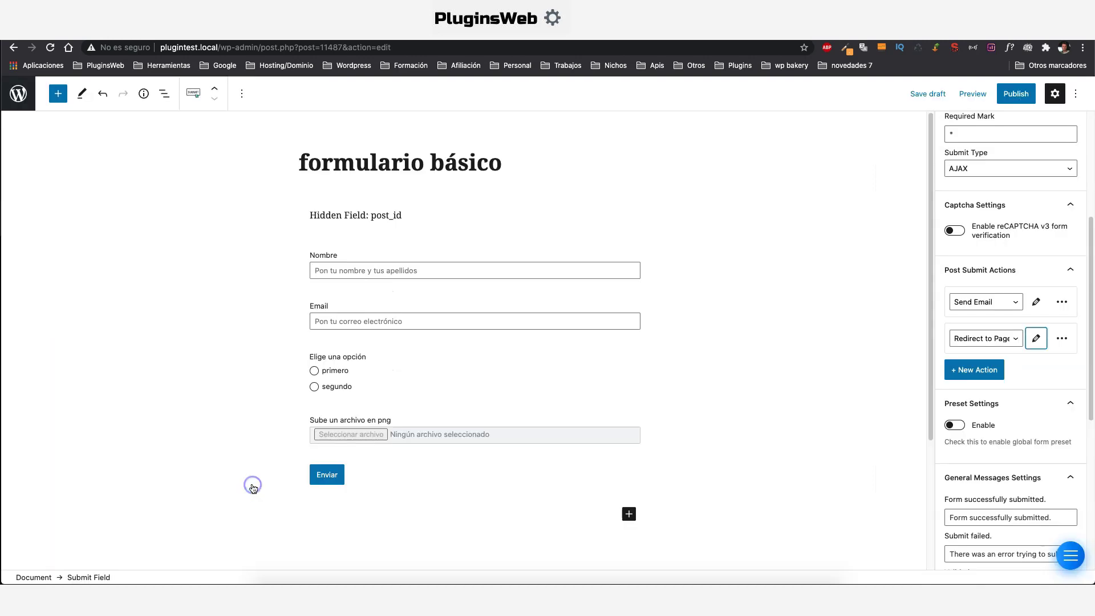
Publish the form and look through its General Messages Settings.
{"action": "left_click", "coordinate": [1025, 98]}
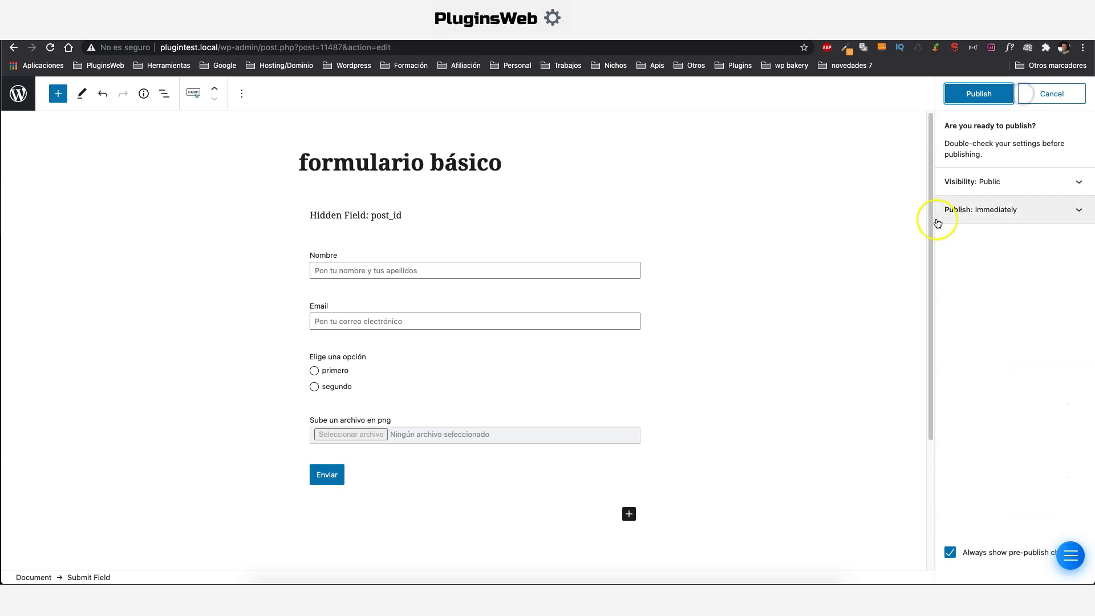
{"action": "left_click", "coordinate": [979, 97]}
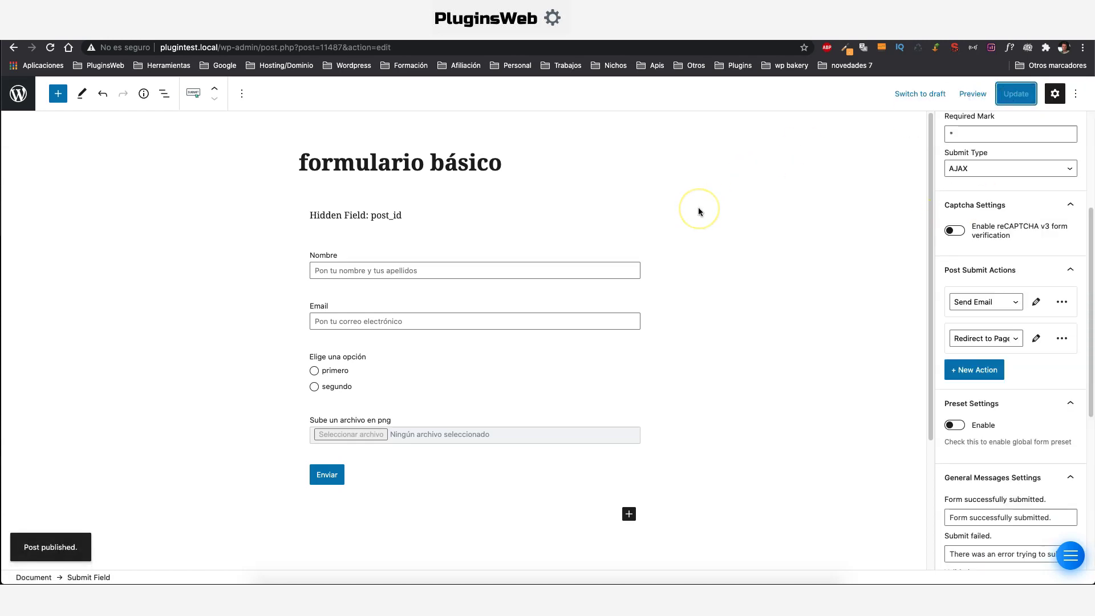
{"action": "scroll", "coordinate": [1036, 337], "scroll_direction": "down", "scroll_amount": 5}
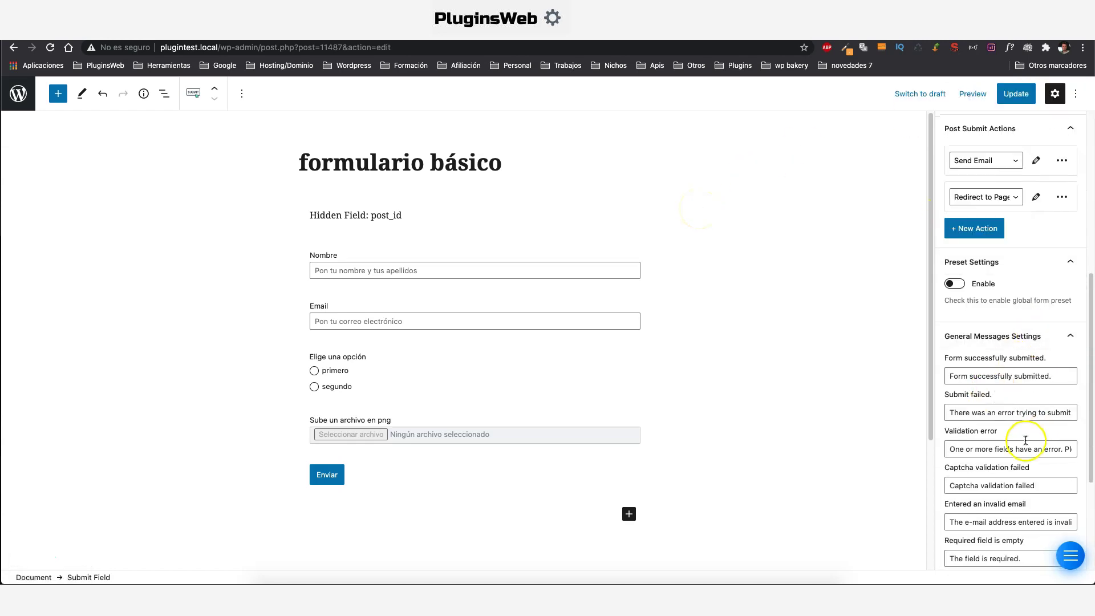
{"action": "scroll", "coordinate": [987, 398], "scroll_direction": "down", "scroll_amount": 2}
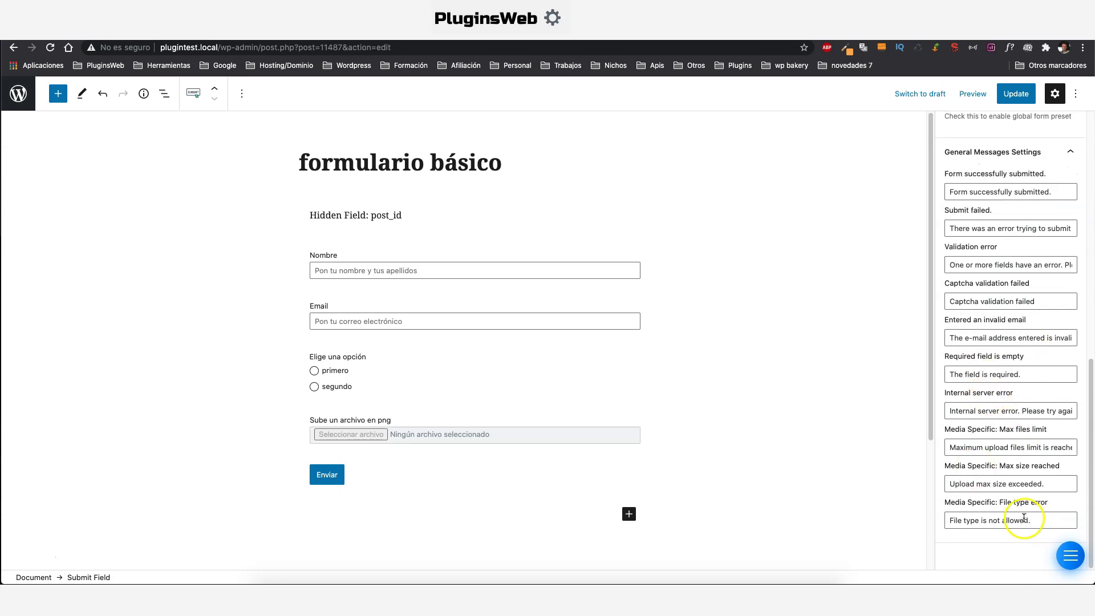
{"action": "scroll", "coordinate": [1011, 502], "scroll_direction": "up", "scroll_amount": 9}
{"action": "scroll", "coordinate": [1011, 502], "scroll_direction": "up", "scroll_amount": 2}
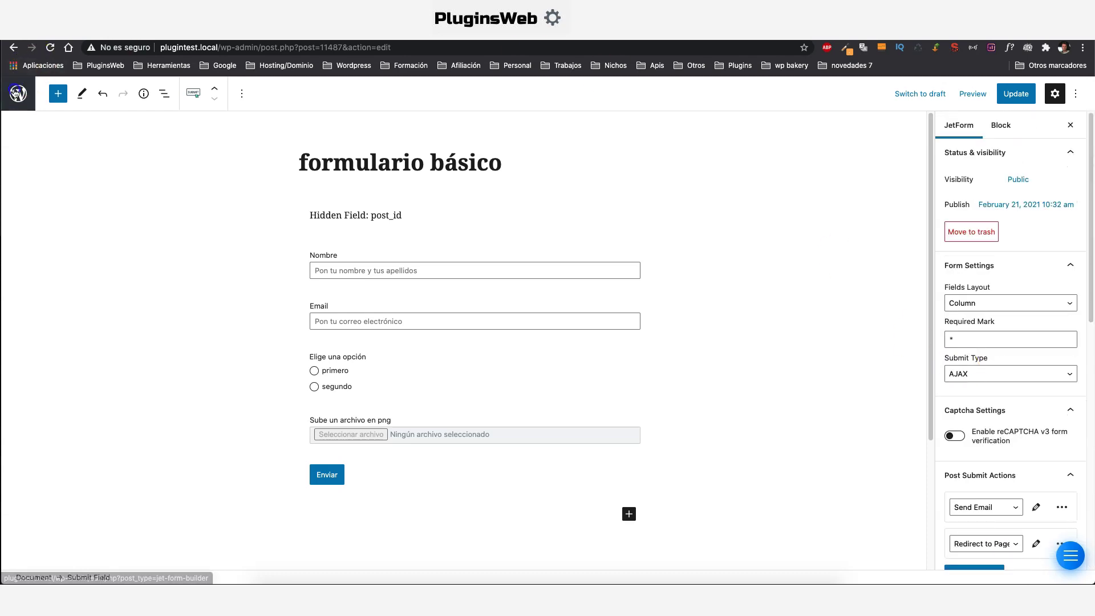
Leave the form editor and create a new WordPress page titled "contacto".
{"action": "left_click", "coordinate": [18, 93]}
{"action": "left_click", "coordinate": [632, 204]}
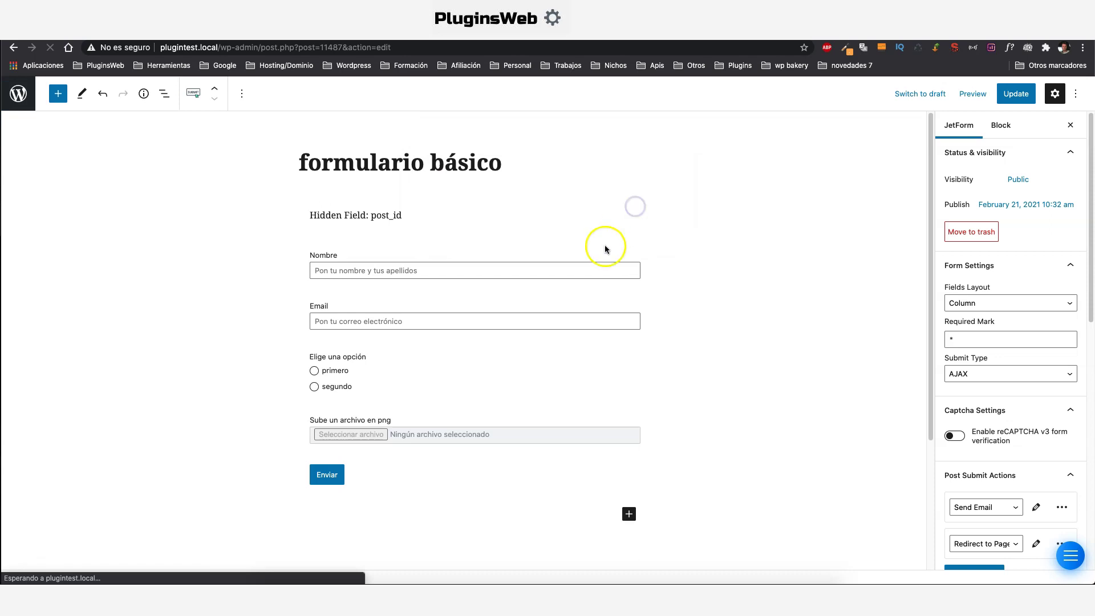
{"action": "mouse_move", "coordinate": [32, 196]}
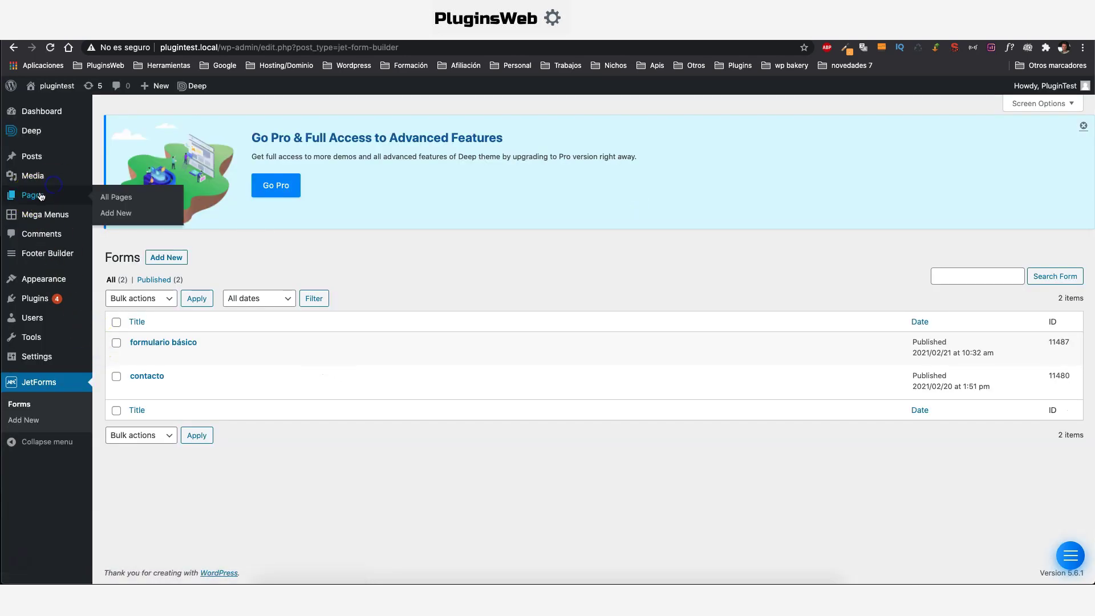
{"action": "left_click", "coordinate": [108, 210]}
{"action": "type", "text": "contacv t"}
{"action": "key", "text": "BackSpace"}
{"action": "key", "text": "BackSpace"}
{"action": "key", "text": "BackSpace"}
{"action": "type", "text": "to"}
Find the Form block, add it to the page and choose "formulario básico" as the form to show.
{"action": "left_click", "coordinate": [618, 215]}
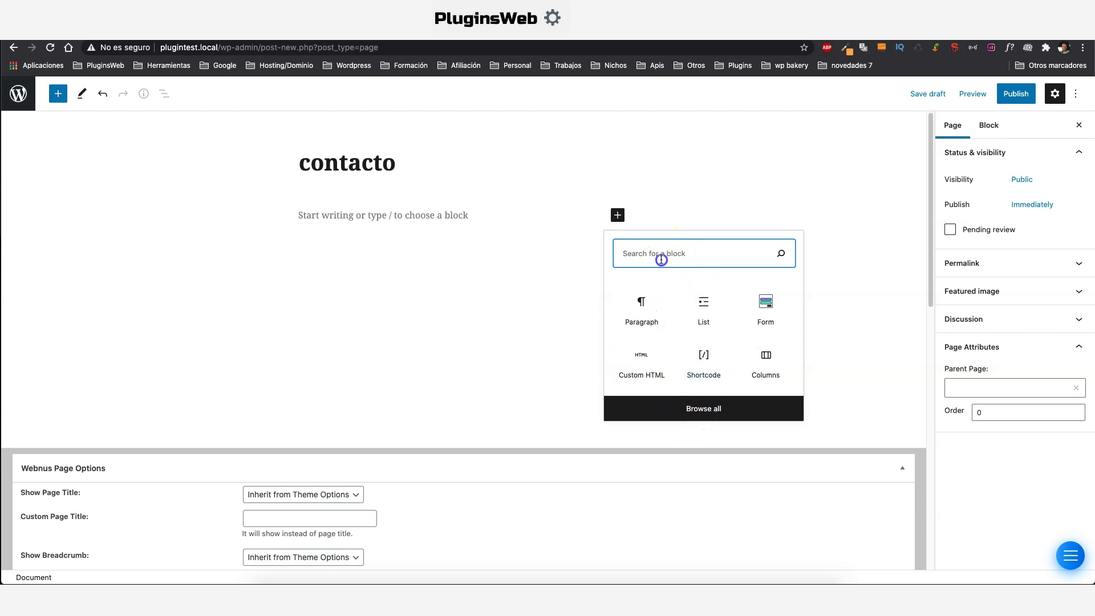
{"action": "type", "text": "form"}
{"action": "left_click", "coordinate": [643, 305]}
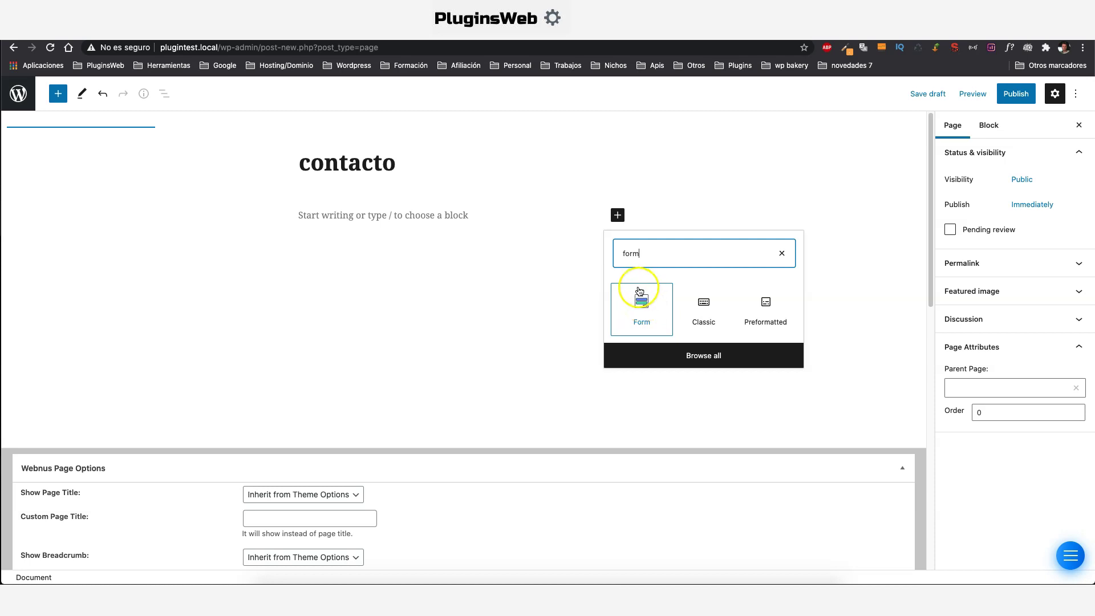
{"action": "left_click", "coordinate": [642, 302]}
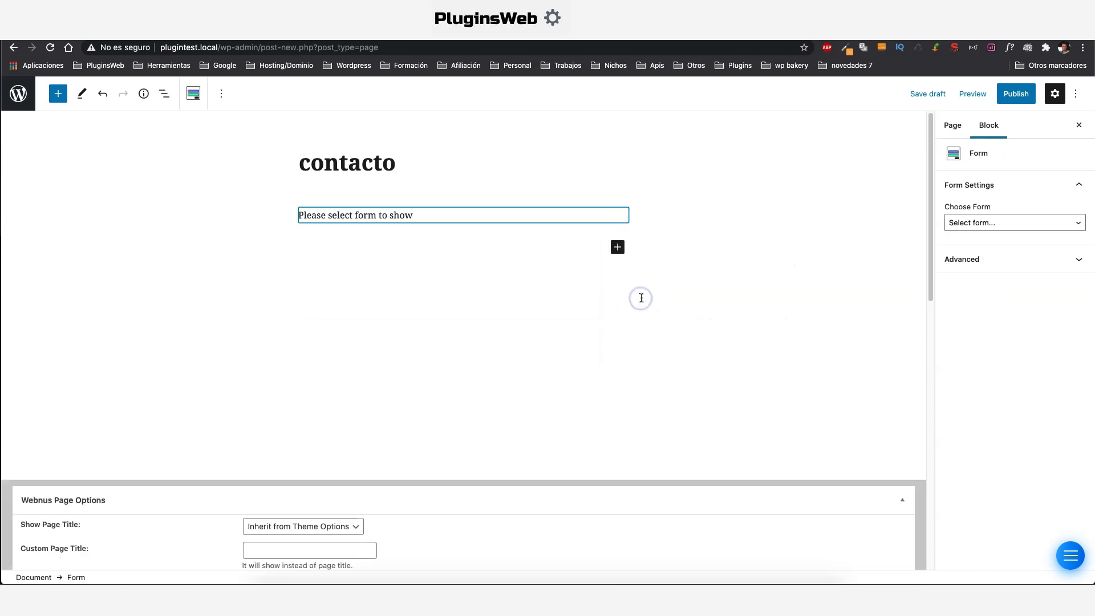
{"action": "left_click", "coordinate": [1043, 227]}
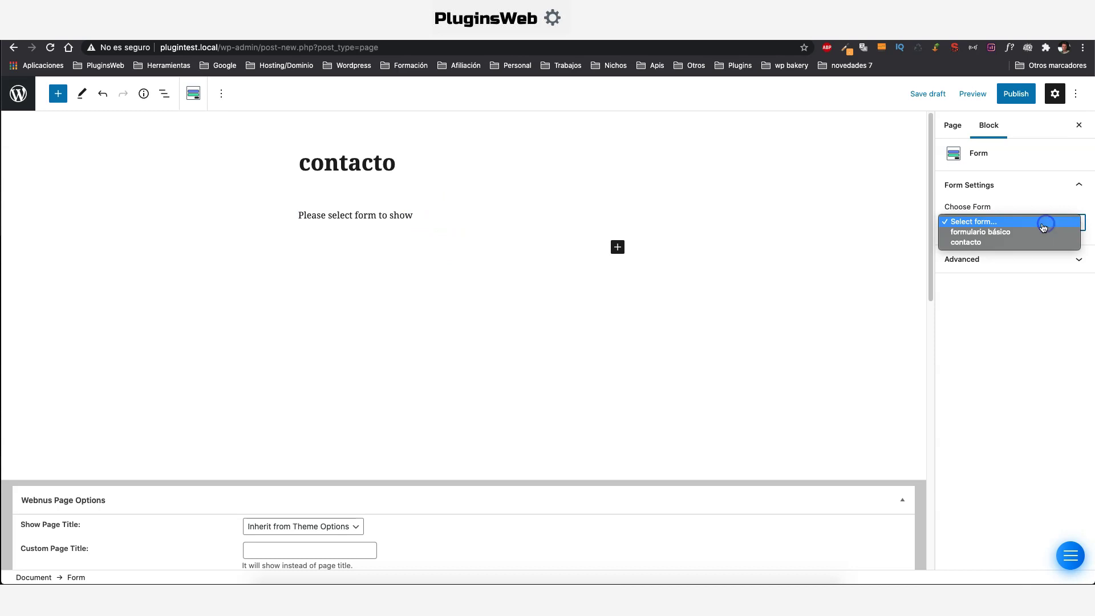
{"action": "left_click", "coordinate": [978, 232]}
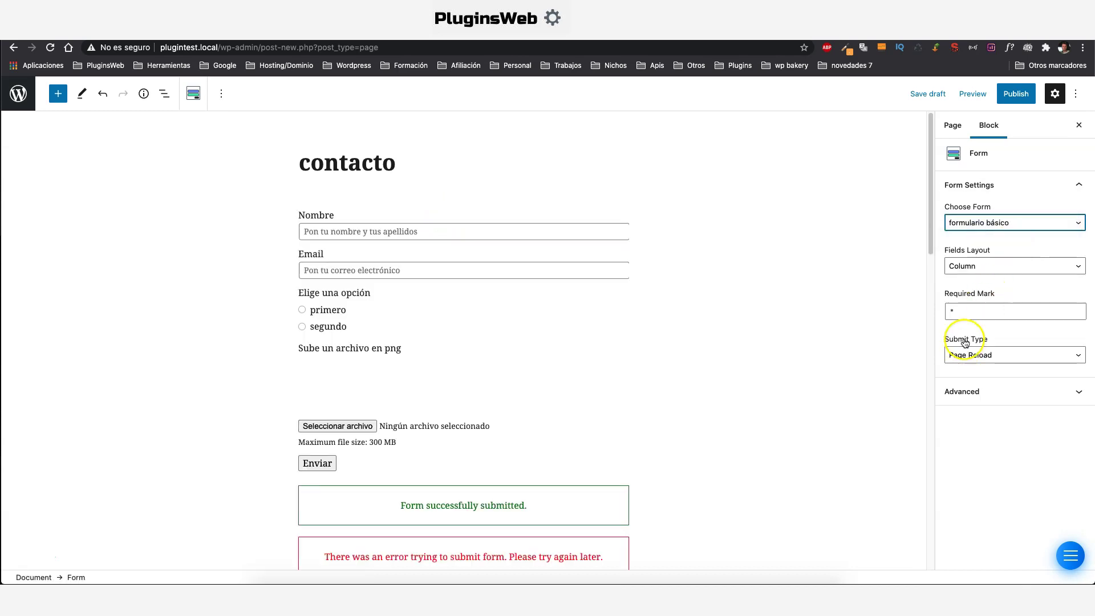
{"action": "left_click_drag", "start_coordinate": [969, 310], "coordinate": [934, 309]}
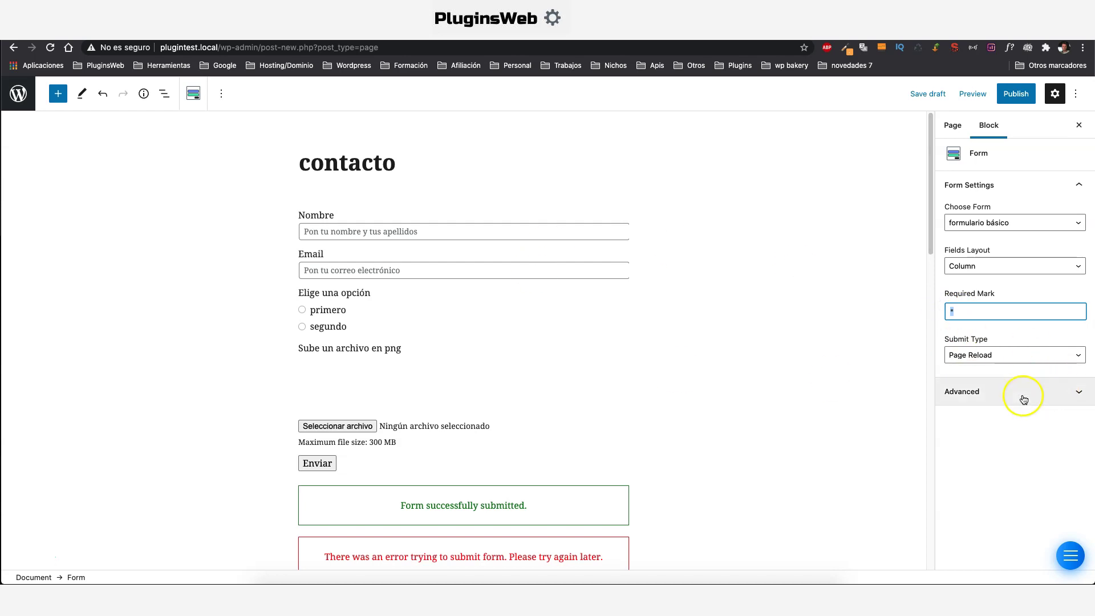
Publish the contacto page and view it on the site.
{"action": "left_click", "coordinate": [1016, 93]}
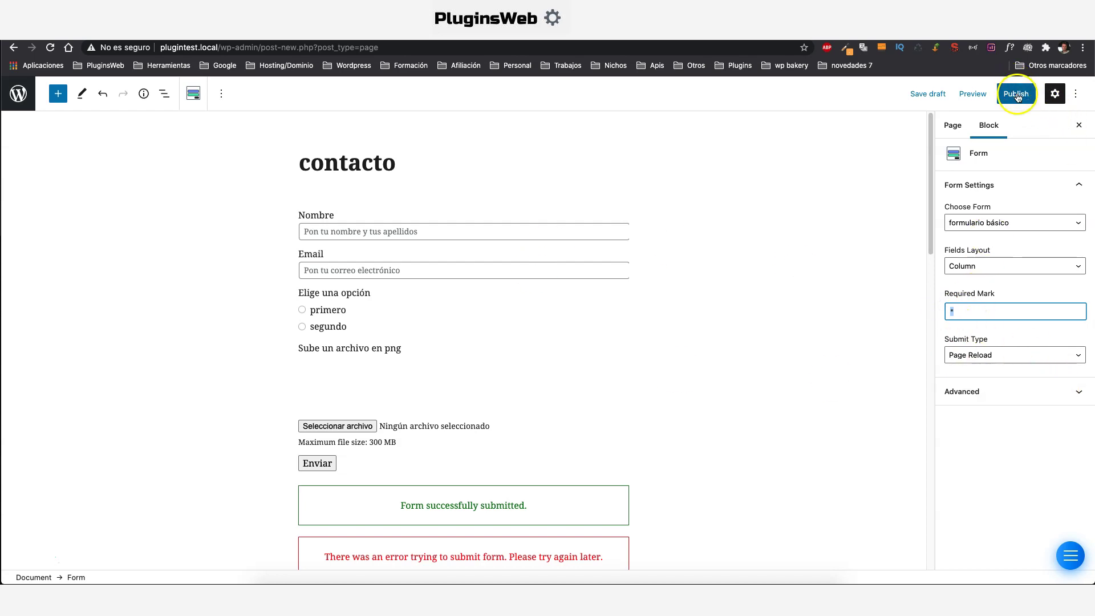
{"action": "left_click", "coordinate": [977, 93]}
{"action": "left_click", "coordinate": [123, 554]}
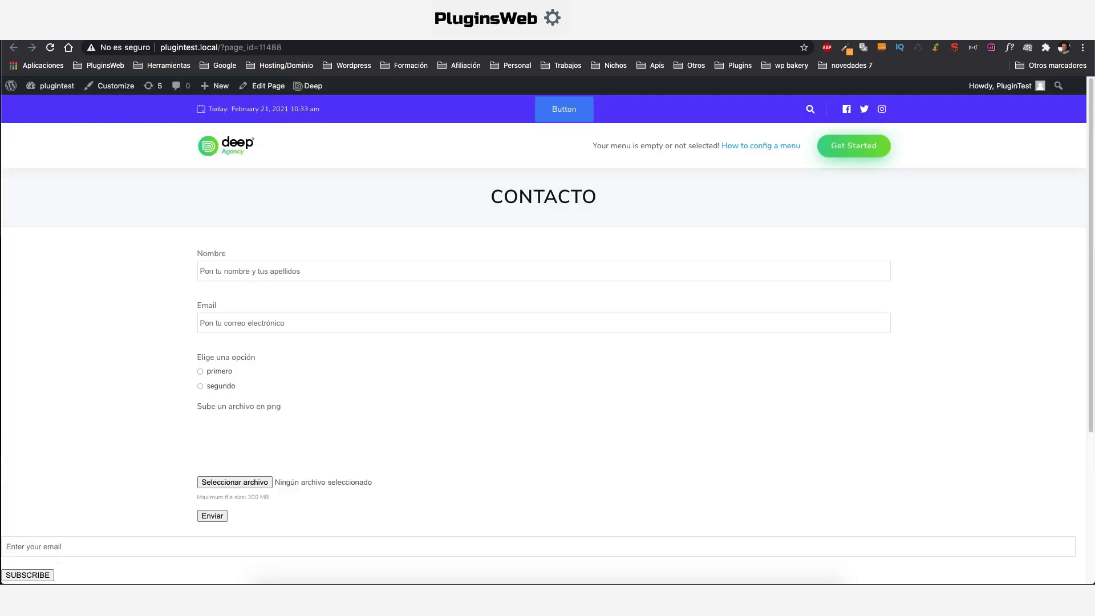
Fill in the contact form with a full name and an e-mail address, and choose the option "segundo".
{"action": "left_click", "coordinate": [264, 274]}
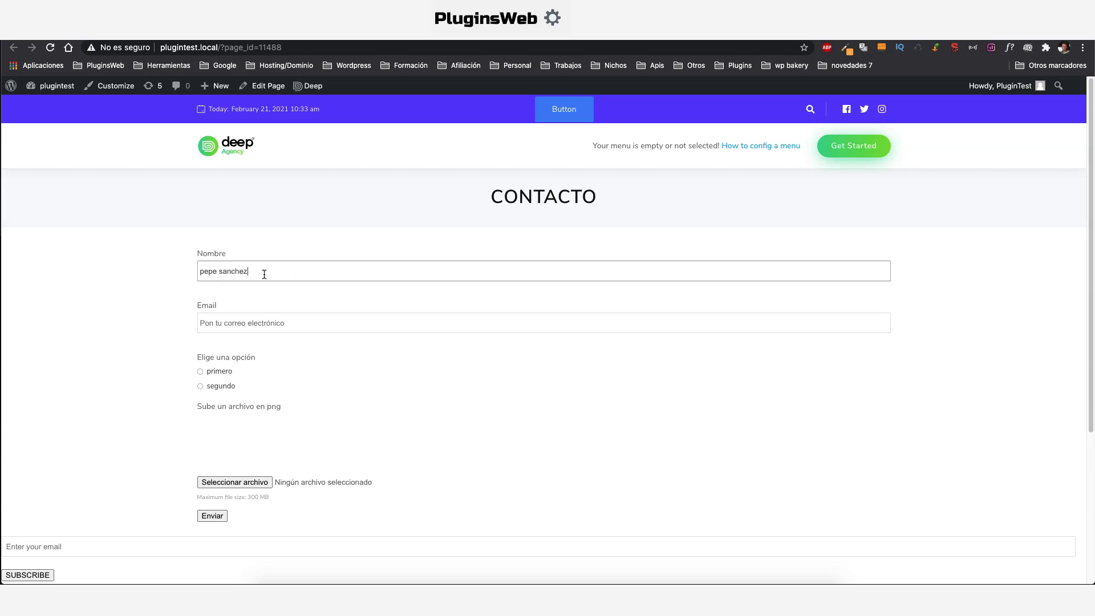
{"action": "left_click", "coordinate": [280, 326]}
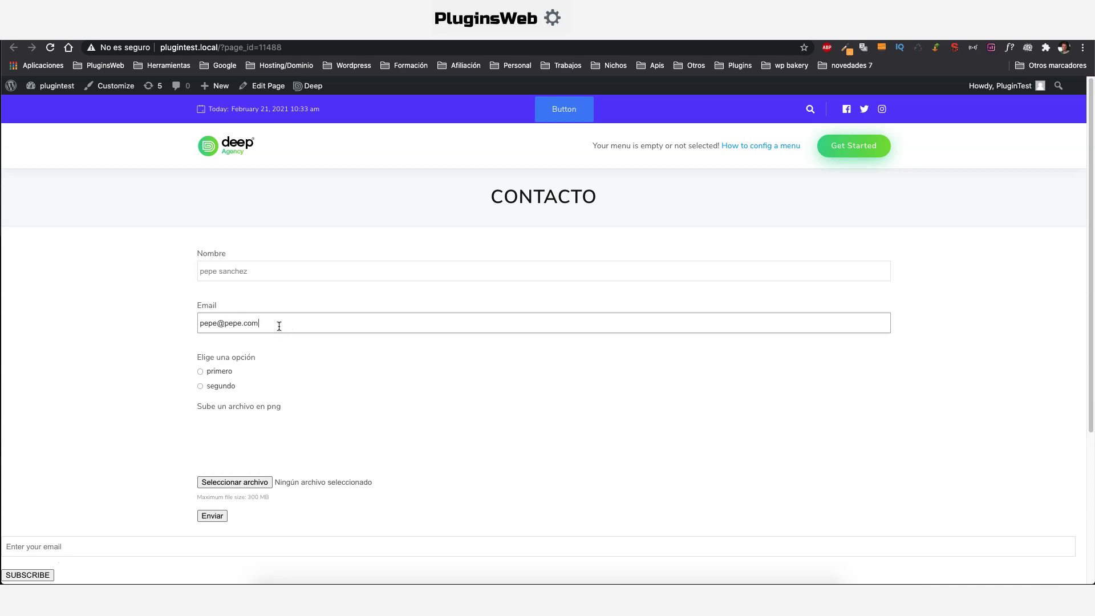
{"action": "left_click", "coordinate": [201, 386]}
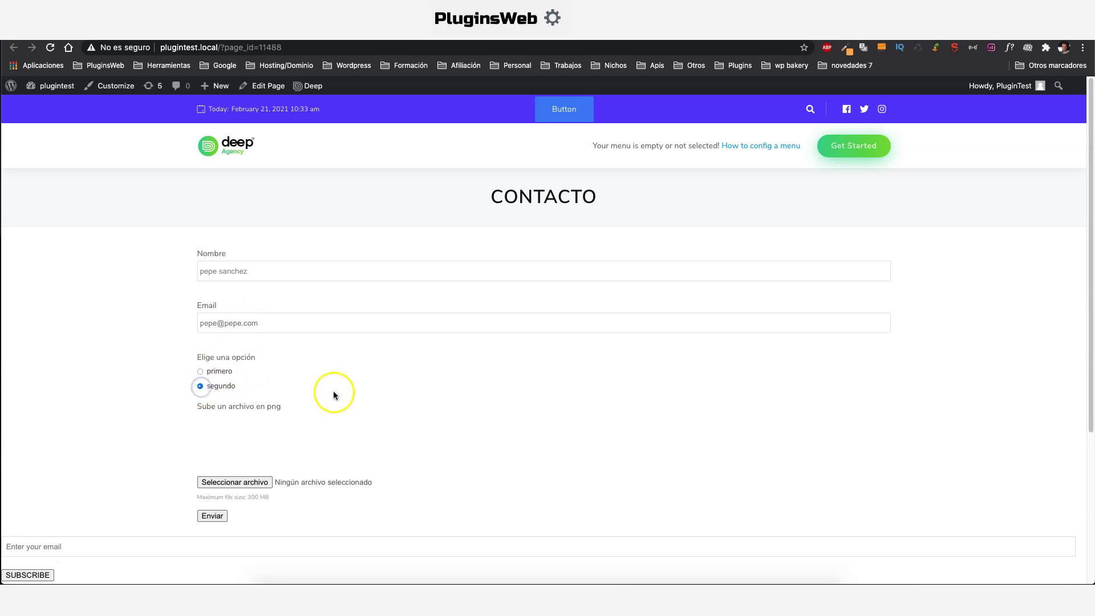
Attach the 1.1 MB PNG "BOOSTER FOR WOOCOMMERCE wordpress PLUGIN tutorial español 2021.png" from Descargas and submit the form.
{"action": "scroll", "coordinate": [334, 391], "scroll_direction": "down", "scroll_amount": 2}
{"action": "left_click", "coordinate": [250, 367]}
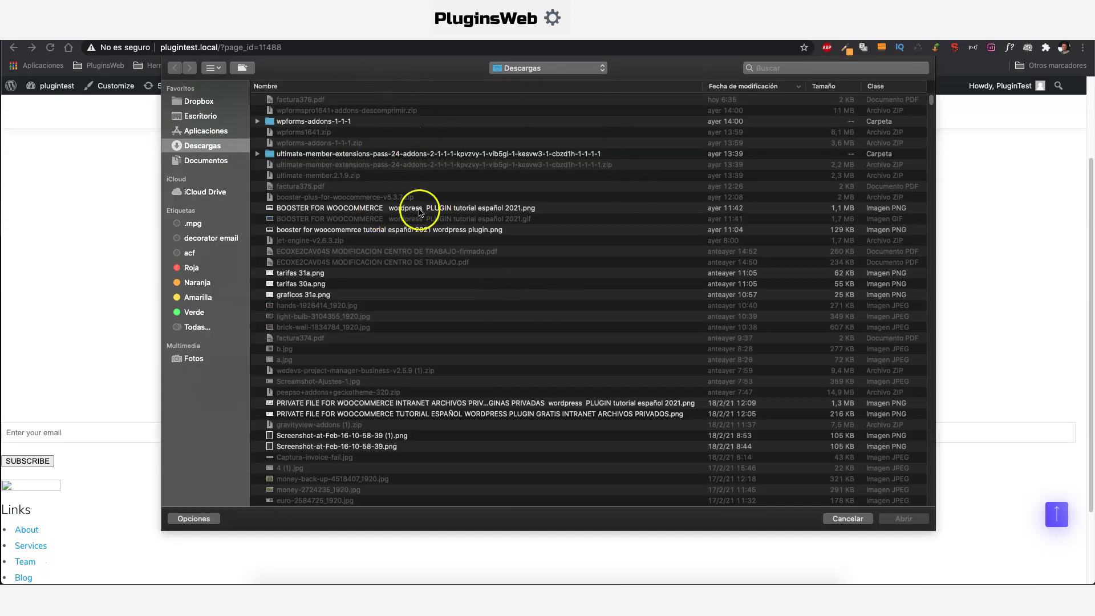
{"action": "left_click", "coordinate": [449, 211]}
{"action": "left_click", "coordinate": [907, 519]}
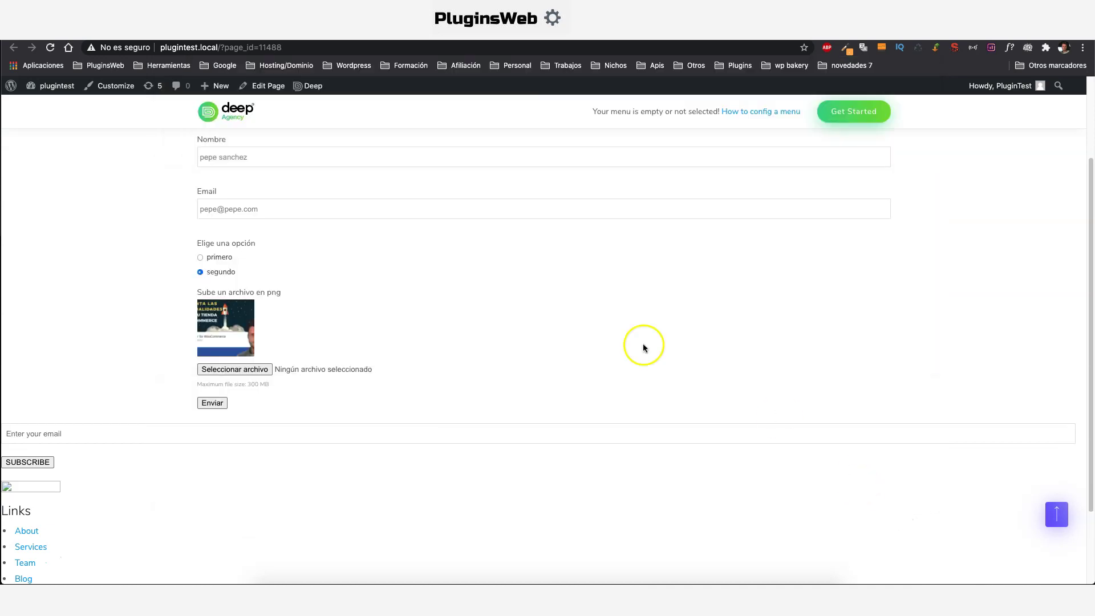
{"action": "left_click", "coordinate": [208, 404]}
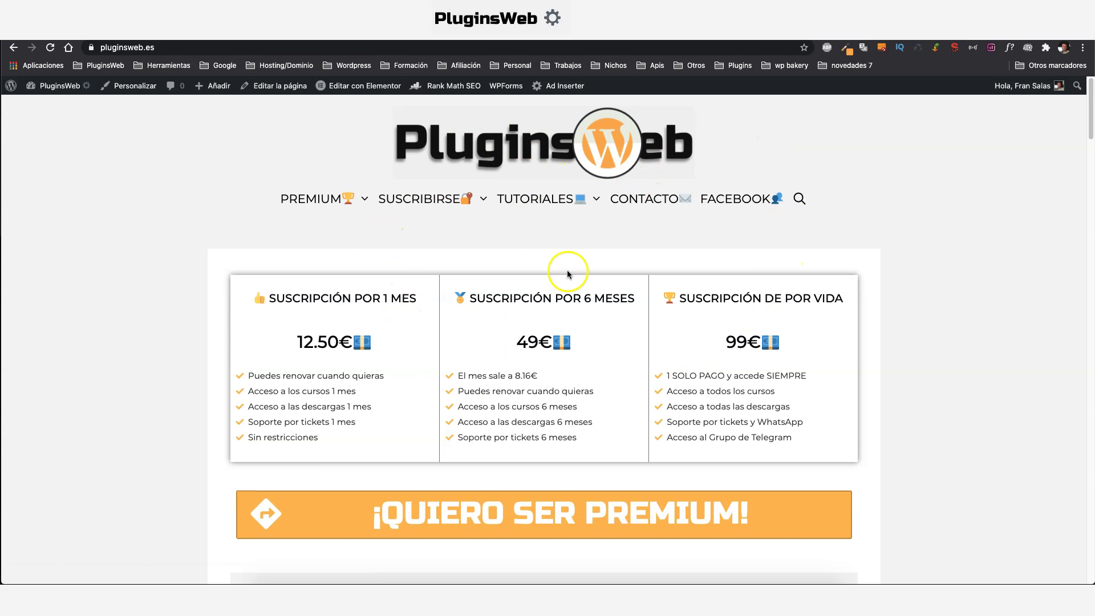
Switch to Local, launch MailHog for the plugintest site and open the "Nuevo email de contacto" message.
{"action": "left_click", "coordinate": [482, 570]}
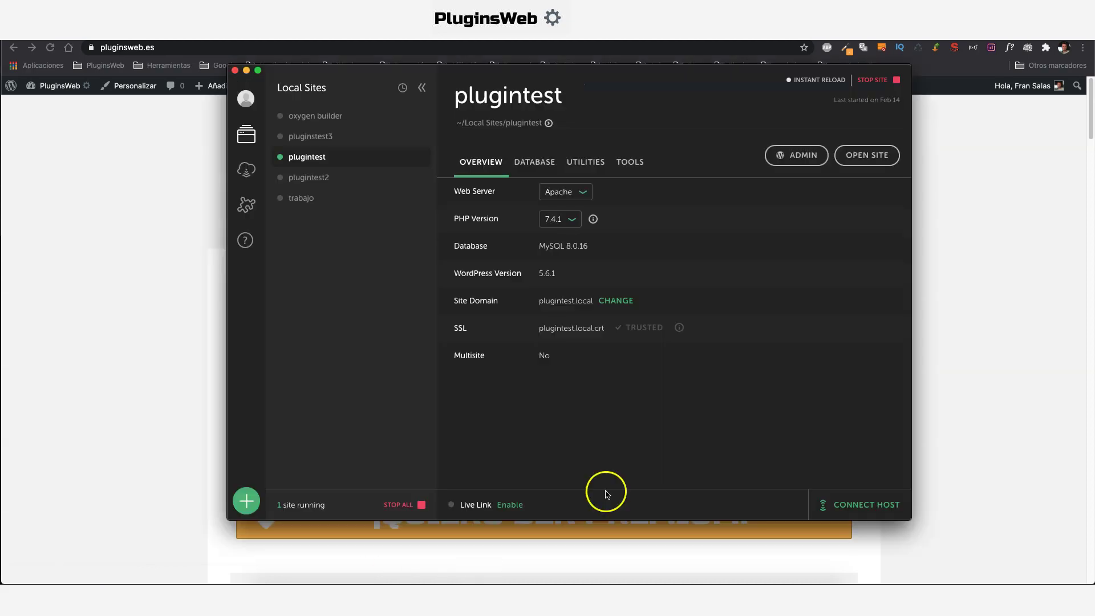
{"action": "left_click", "coordinate": [582, 163]}
{"action": "left_click", "coordinate": [526, 192]}
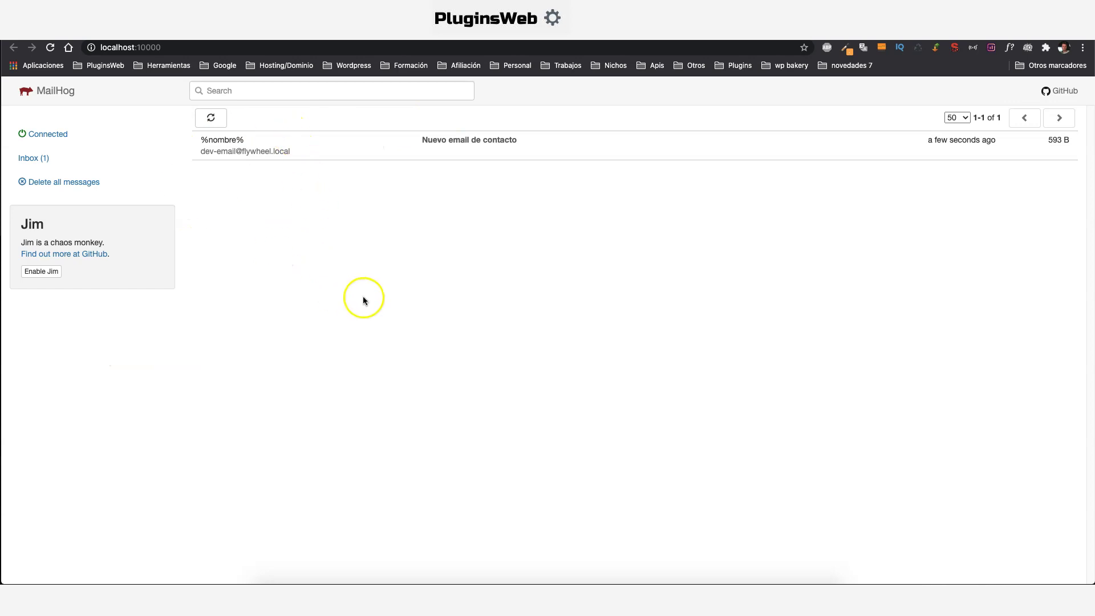
{"action": "left_click", "coordinate": [219, 144]}
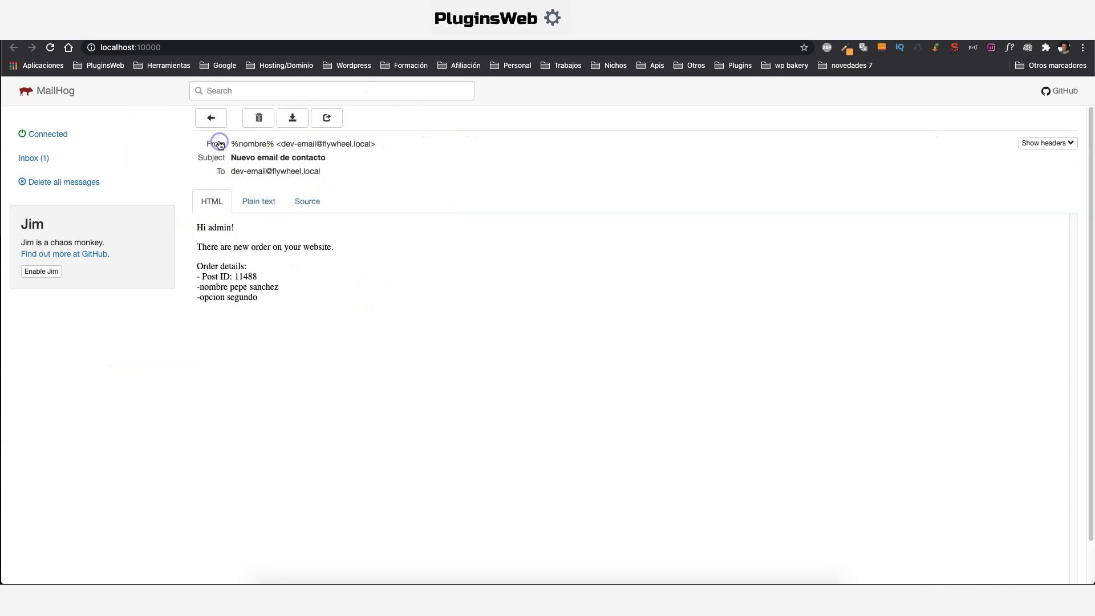
Check the sender name and the nombre and opcion lines in the received email.
{"action": "left_click_drag", "start_coordinate": [273, 141], "coordinate": [240, 137]}
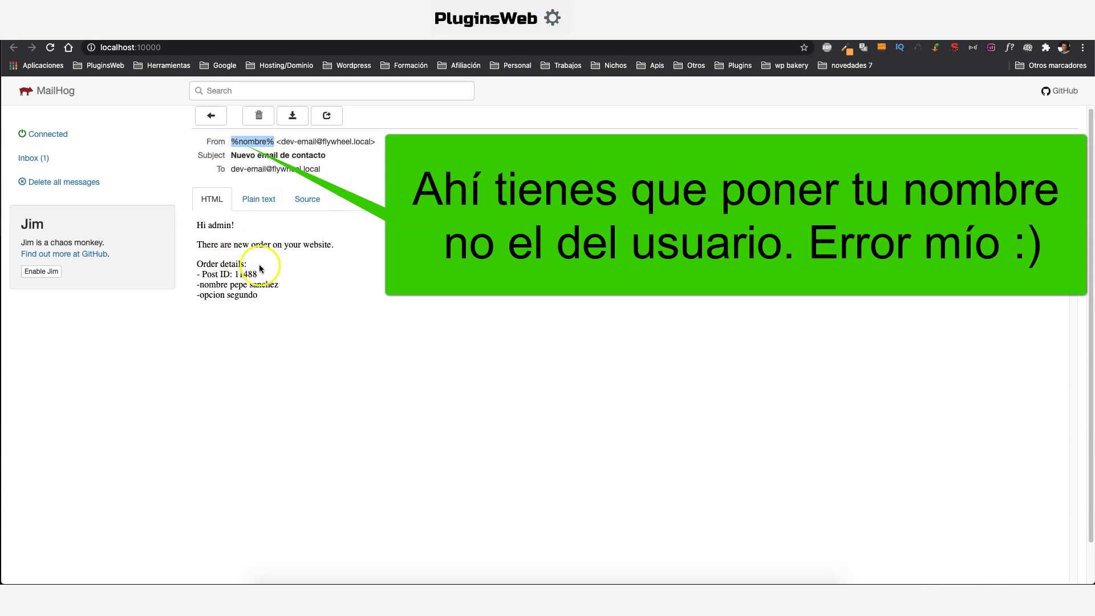
{"action": "scroll", "coordinate": [231, 242], "scroll_direction": "down", "scroll_amount": 1}
{"action": "scroll", "coordinate": [203, 259], "scroll_direction": "down", "scroll_amount": 1}
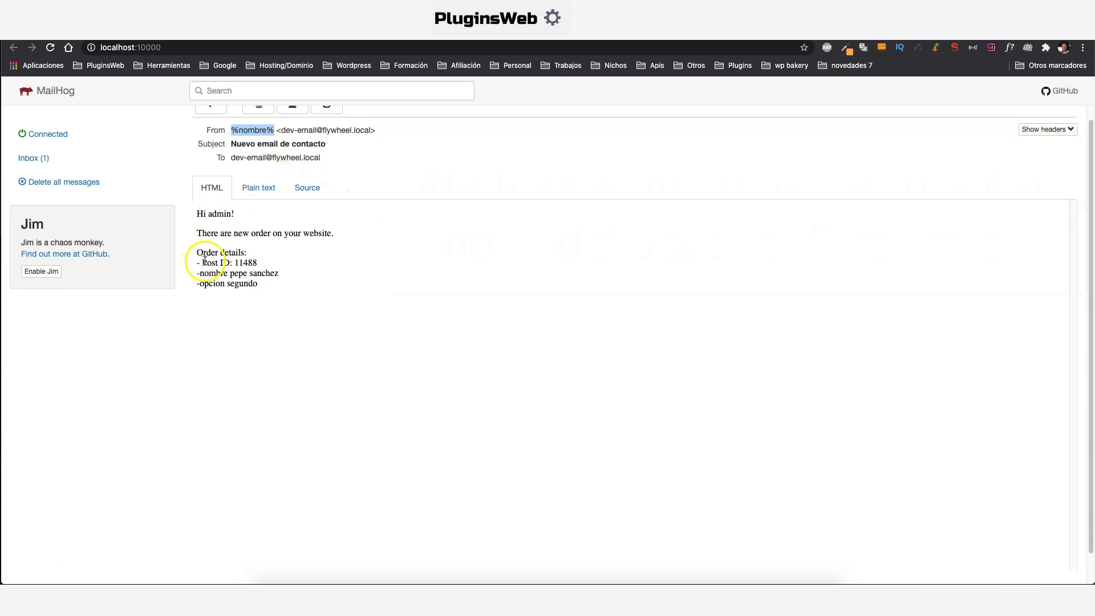
{"action": "left_click_drag", "start_coordinate": [242, 260], "coordinate": [317, 278]}
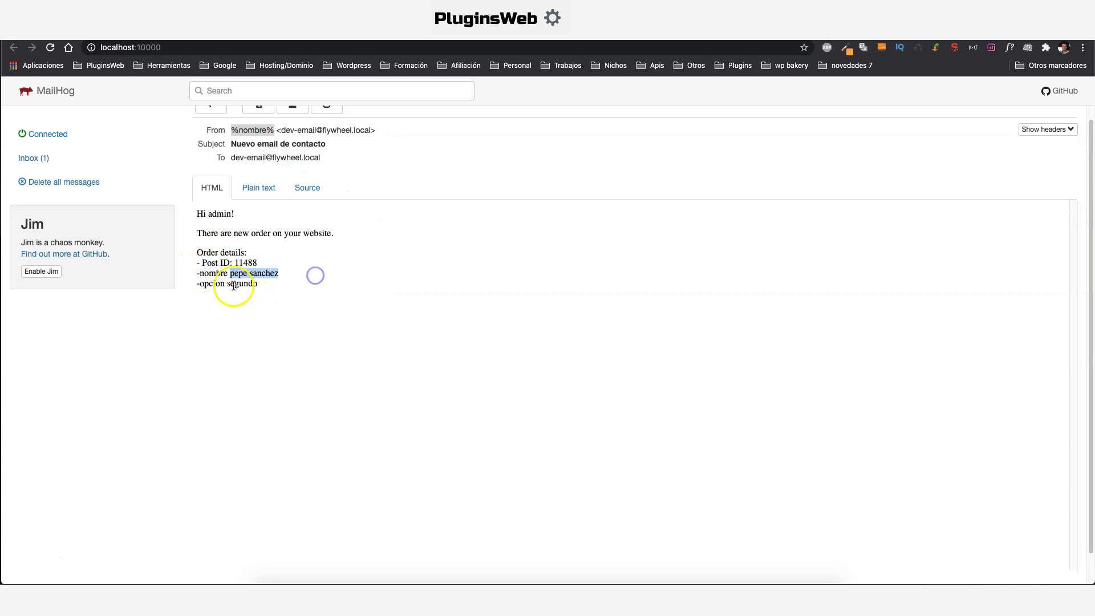
{"action": "left_click_drag", "start_coordinate": [201, 284], "coordinate": [209, 285]}
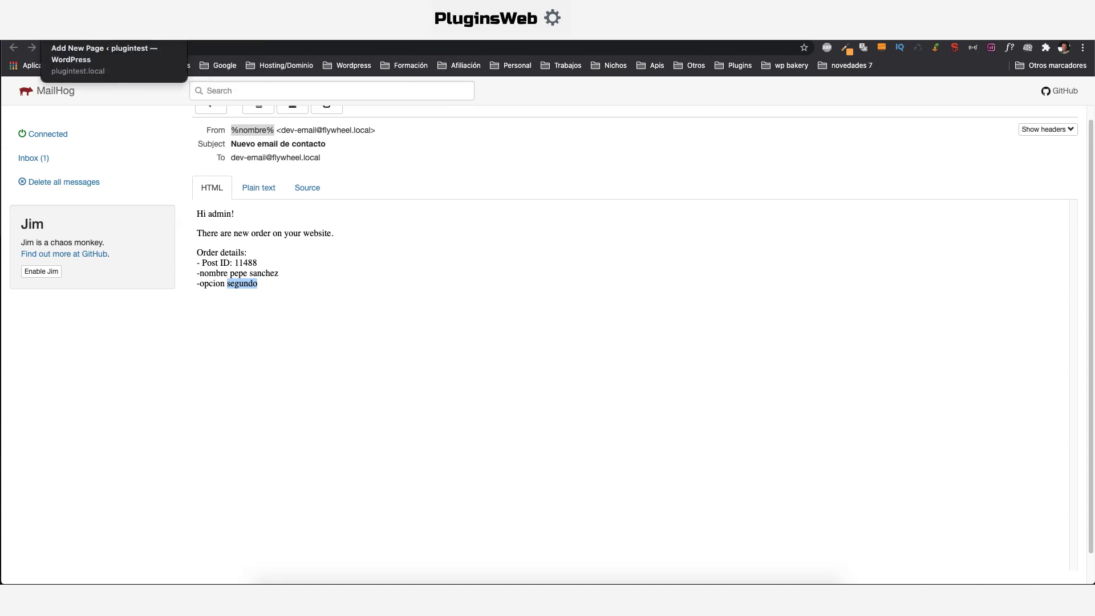
Return to the WordPress admin and activate an additional plugin from the installed plugins list.
{"action": "left_click", "coordinate": [86, 31]}
{"action": "left_click", "coordinate": [19, 93]}
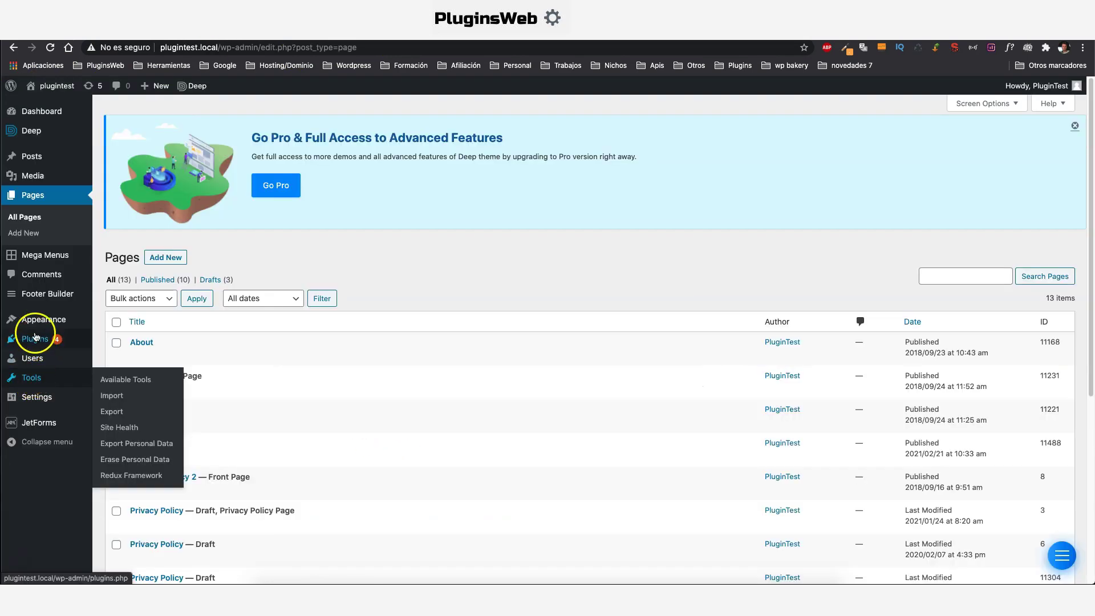
{"action": "mouse_move", "coordinate": [36, 336]}
{"action": "left_click", "coordinate": [125, 358]}
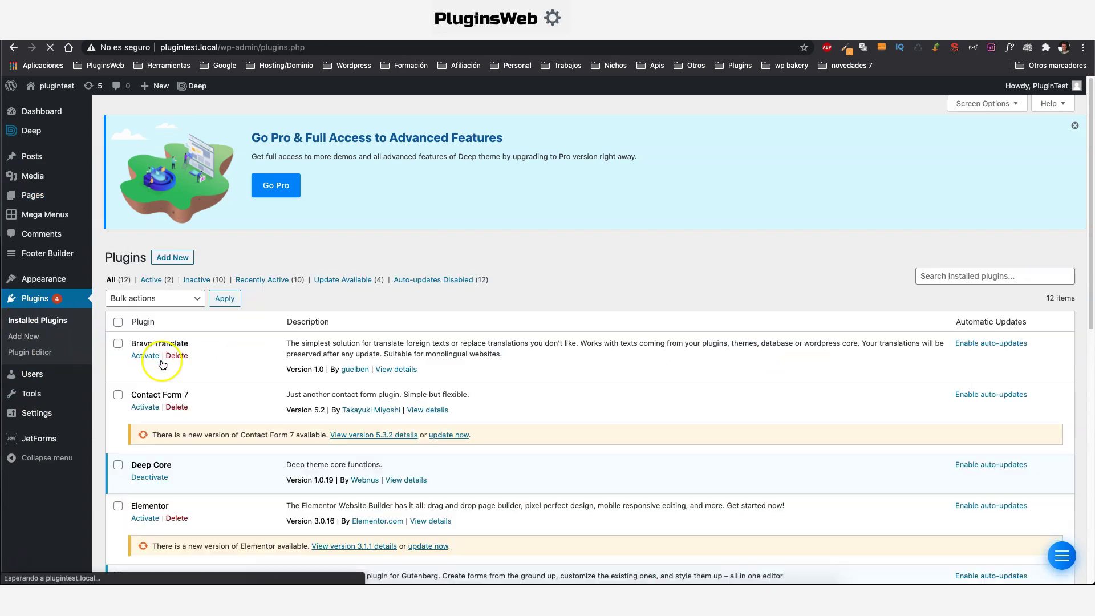
{"action": "scroll", "coordinate": [357, 276], "scroll_direction": "down", "scroll_amount": 3}
{"action": "scroll", "coordinate": [356, 276], "scroll_direction": "down", "scroll_amount": 1}
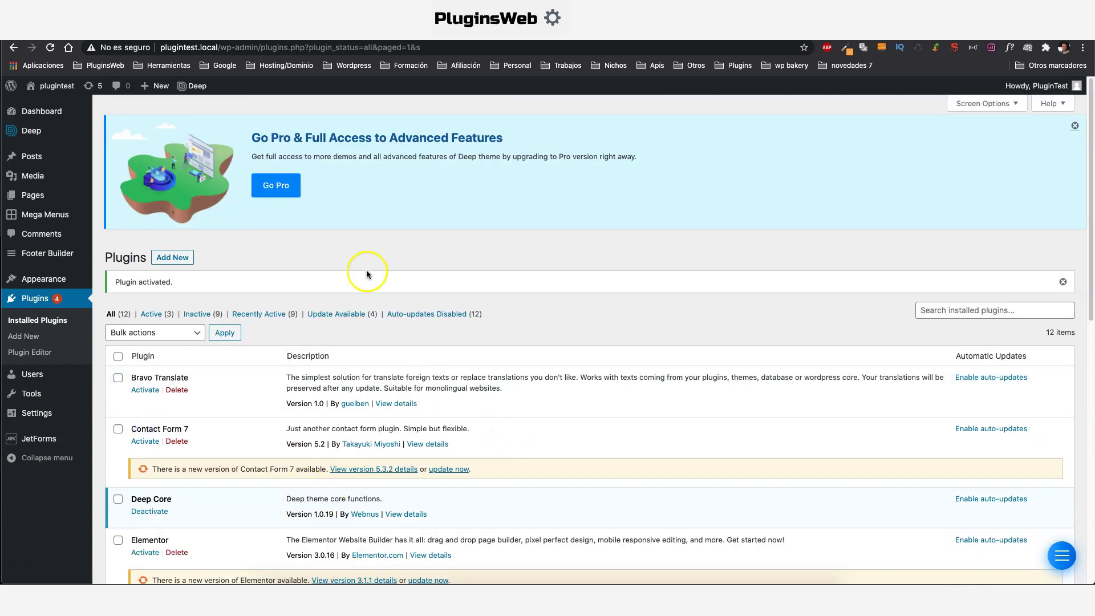
Open the "contacto" page for editing and select the embedded form block.
{"action": "mouse_move", "coordinate": [20, 196]}
{"action": "left_click", "coordinate": [121, 199]}
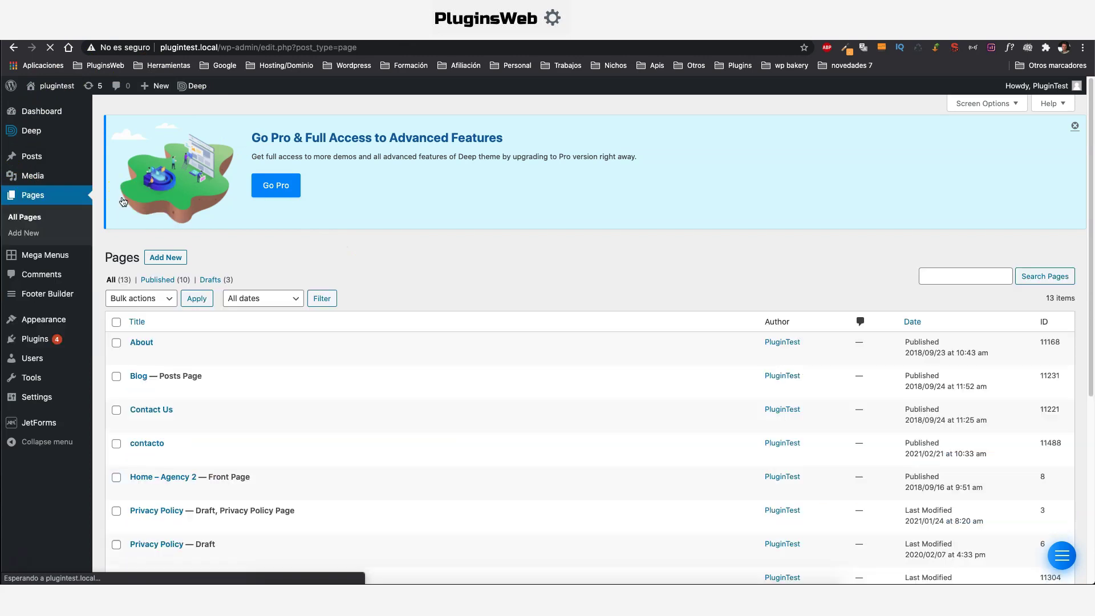
{"action": "scroll", "coordinate": [337, 210], "scroll_direction": "down", "scroll_amount": 3}
{"action": "left_click", "coordinate": [156, 344]}
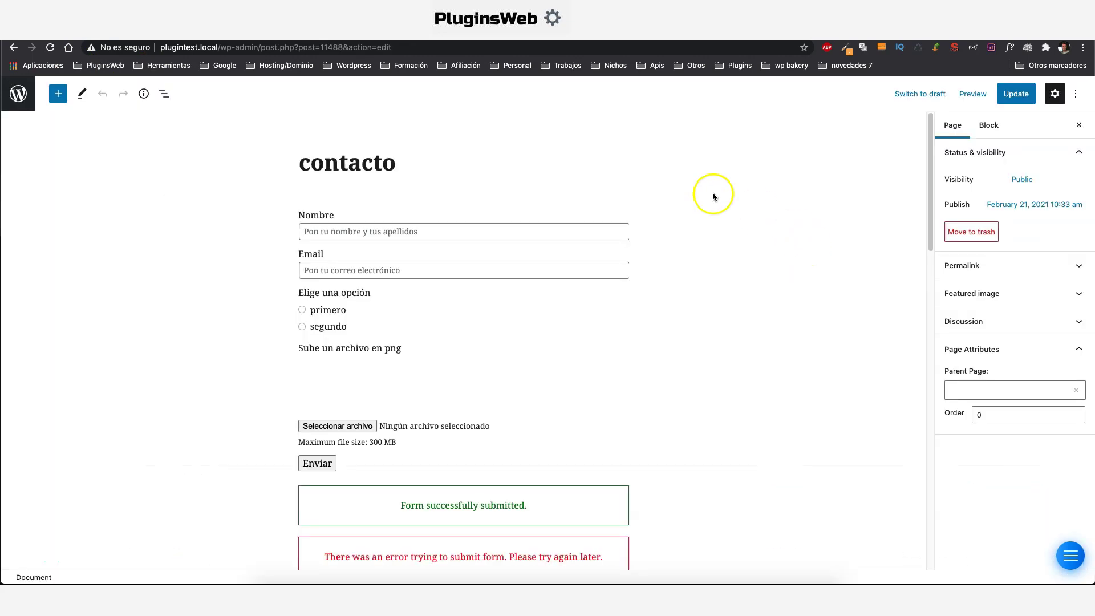
{"action": "left_click", "coordinate": [375, 228]}
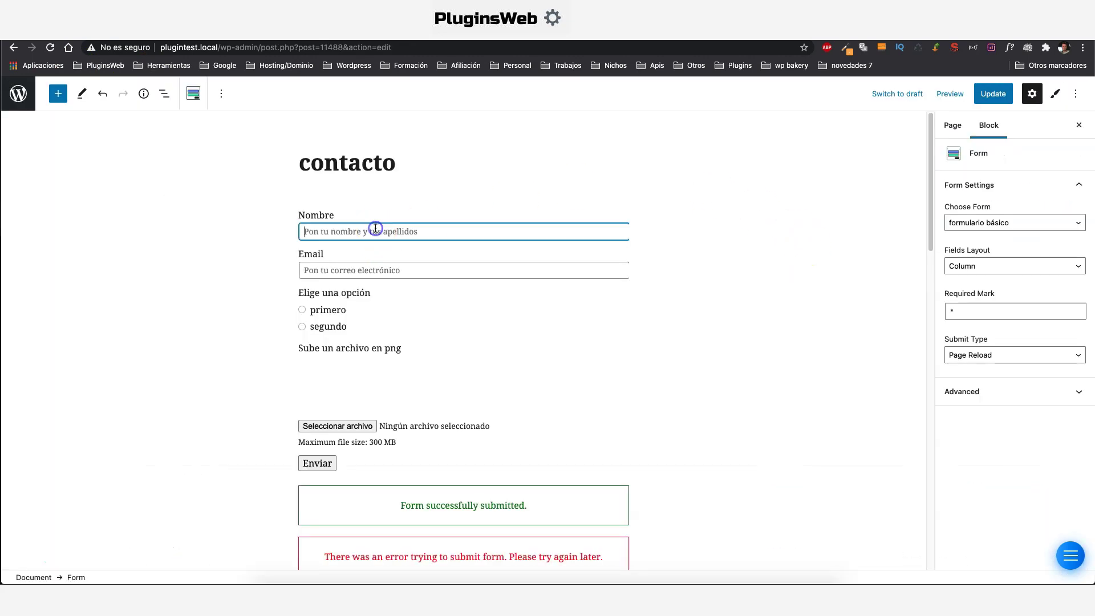
Show the form block's style settings and examine the Message Success style options.
{"action": "left_click", "coordinate": [1055, 94]}
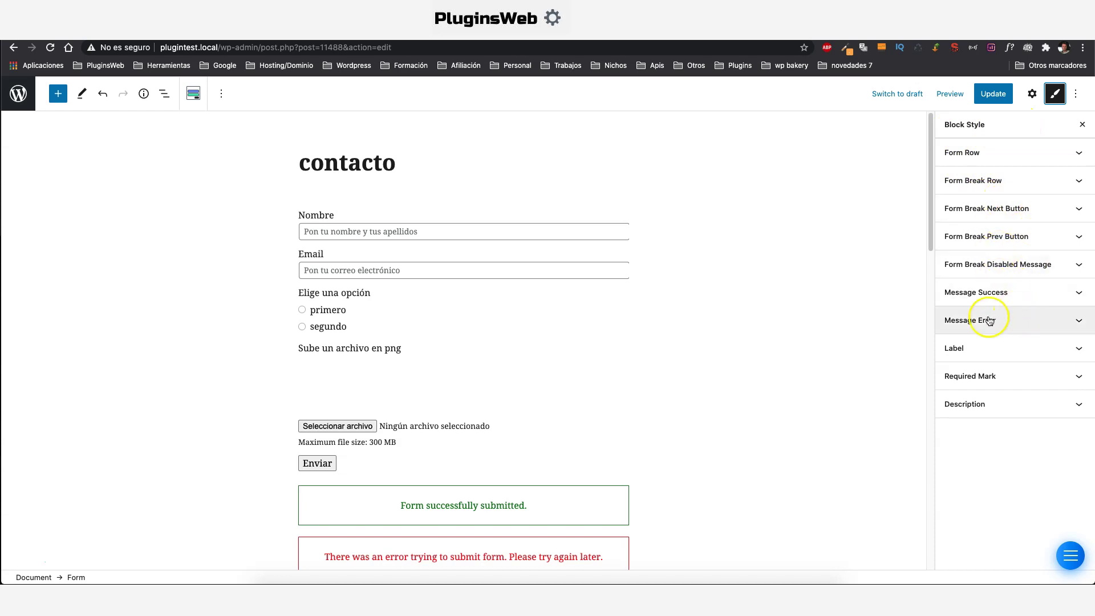
{"action": "left_click", "coordinate": [1028, 294]}
{"action": "scroll", "coordinate": [1024, 273], "scroll_direction": "down", "scroll_amount": 5}
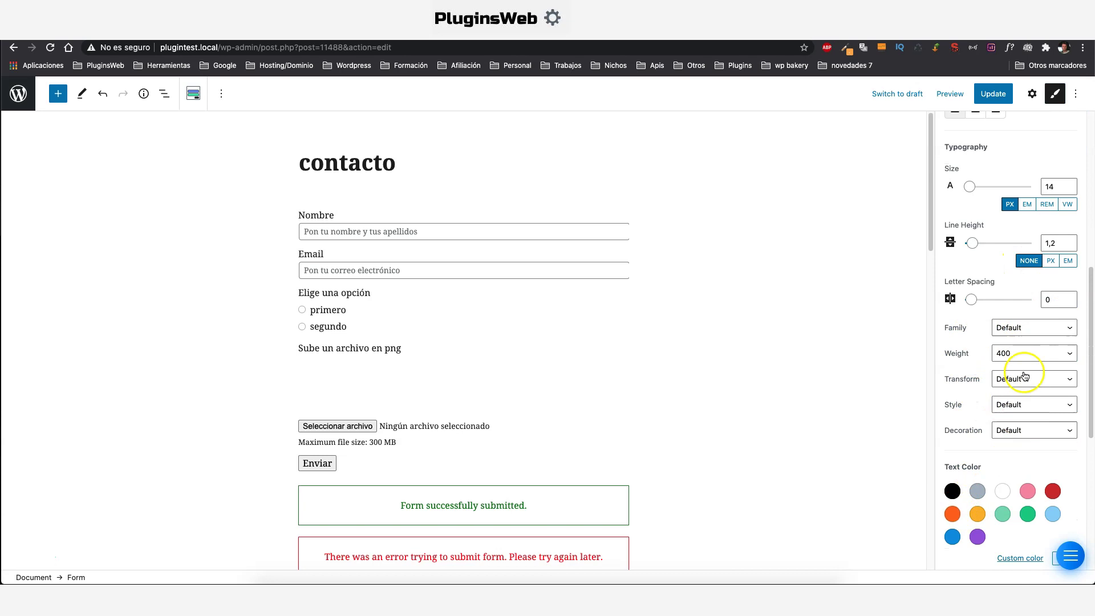
{"action": "scroll", "coordinate": [1021, 365], "scroll_direction": "up", "scroll_amount": 5}
{"action": "left_click", "coordinate": [1042, 293]}
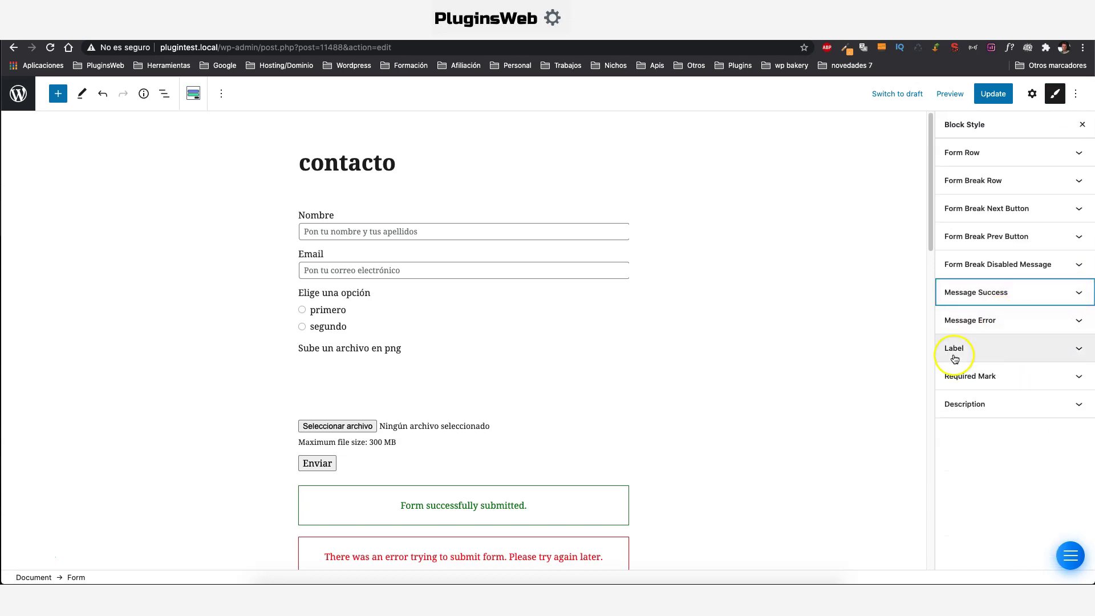
Increase the typography size of the form's labels and set their text color to green.
{"action": "left_click", "coordinate": [1038, 347]}
{"action": "scroll", "coordinate": [1037, 345], "scroll_direction": "down", "scroll_amount": 1}
{"action": "left_click", "coordinate": [972, 378]}
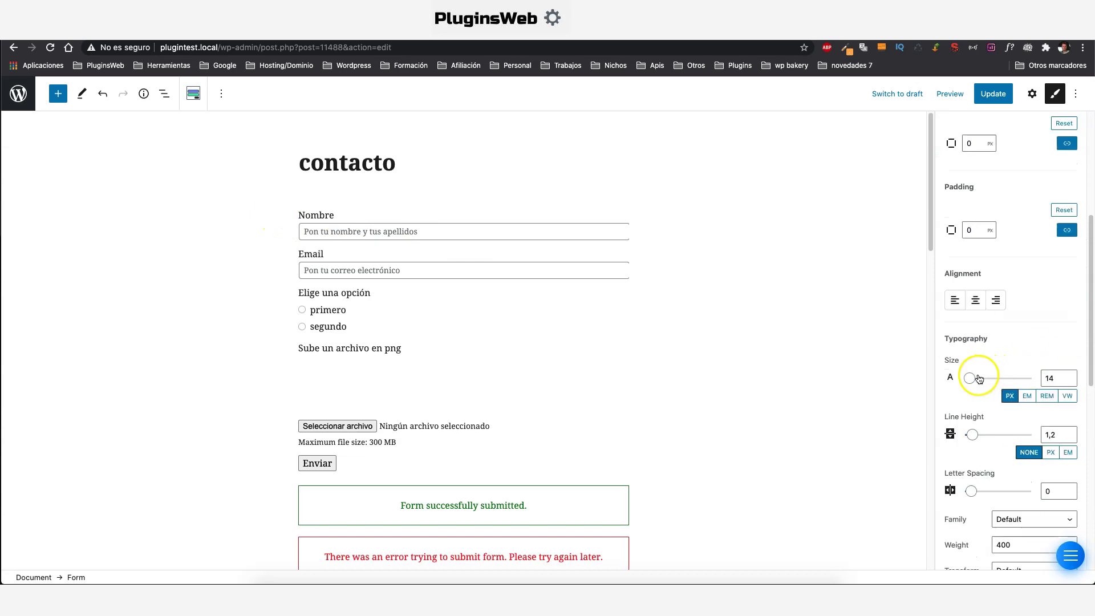
{"action": "left_click_drag", "start_coordinate": [981, 380], "coordinate": [398, 369]}
{"action": "scroll", "coordinate": [1049, 382], "scroll_direction": "down", "scroll_amount": 7}
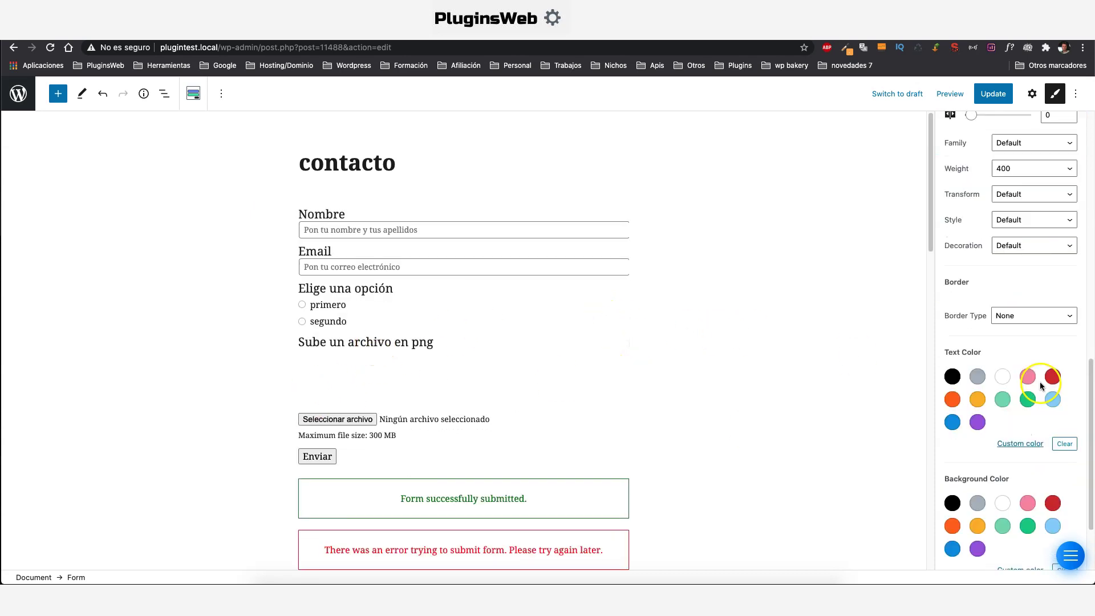
{"action": "left_click", "coordinate": [1029, 398]}
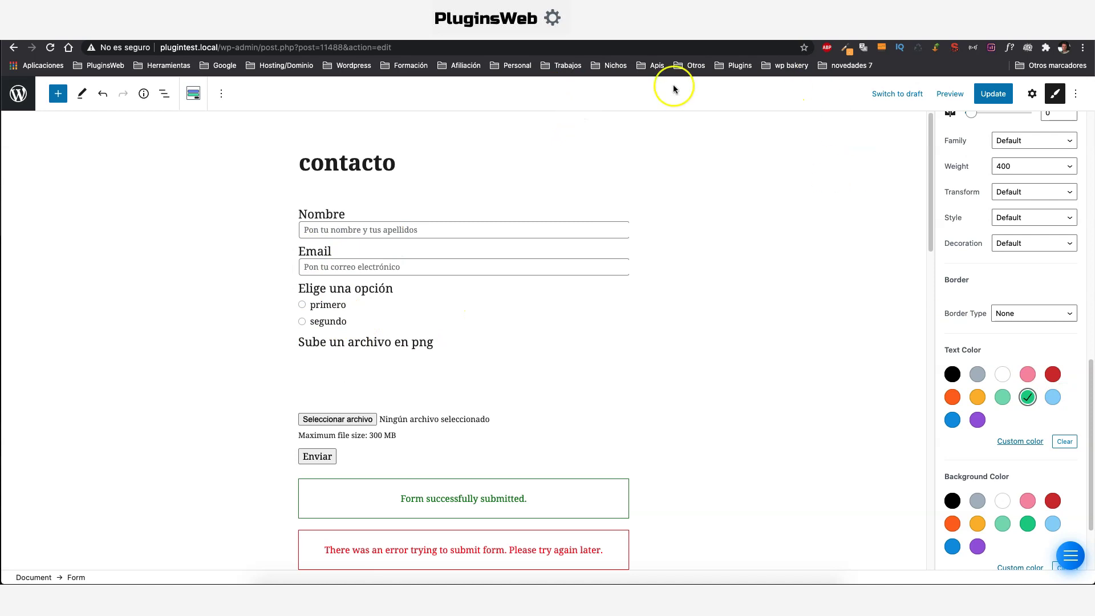
{"action": "scroll", "coordinate": [846, 370], "scroll_direction": "down", "scroll_amount": 5}
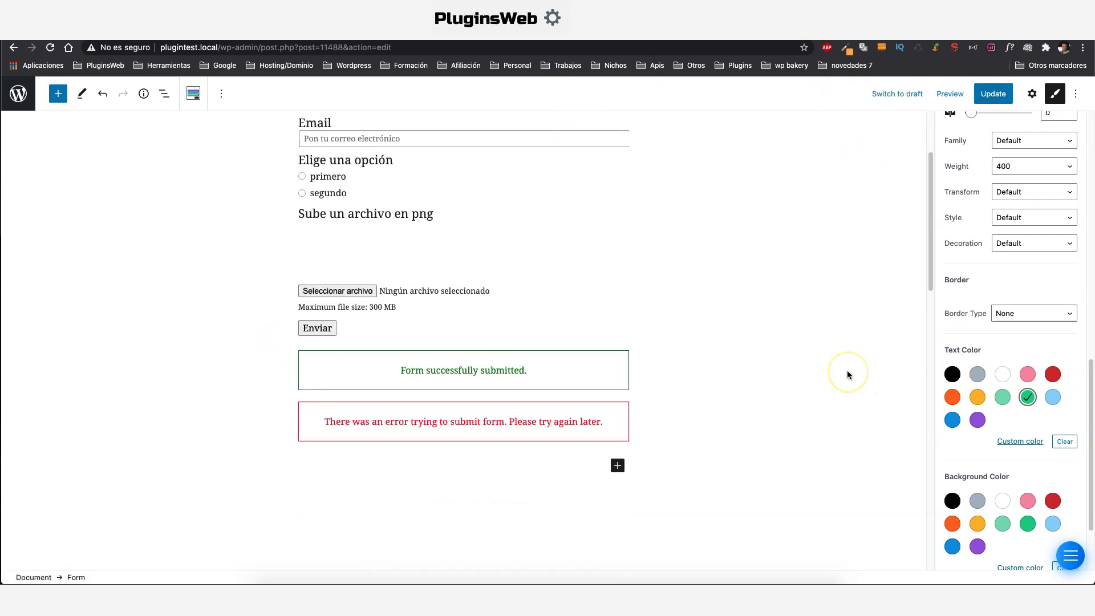
{"action": "scroll", "coordinate": [846, 371], "scroll_direction": "up", "scroll_amount": 5}
{"action": "left_click", "coordinate": [1061, 311]}
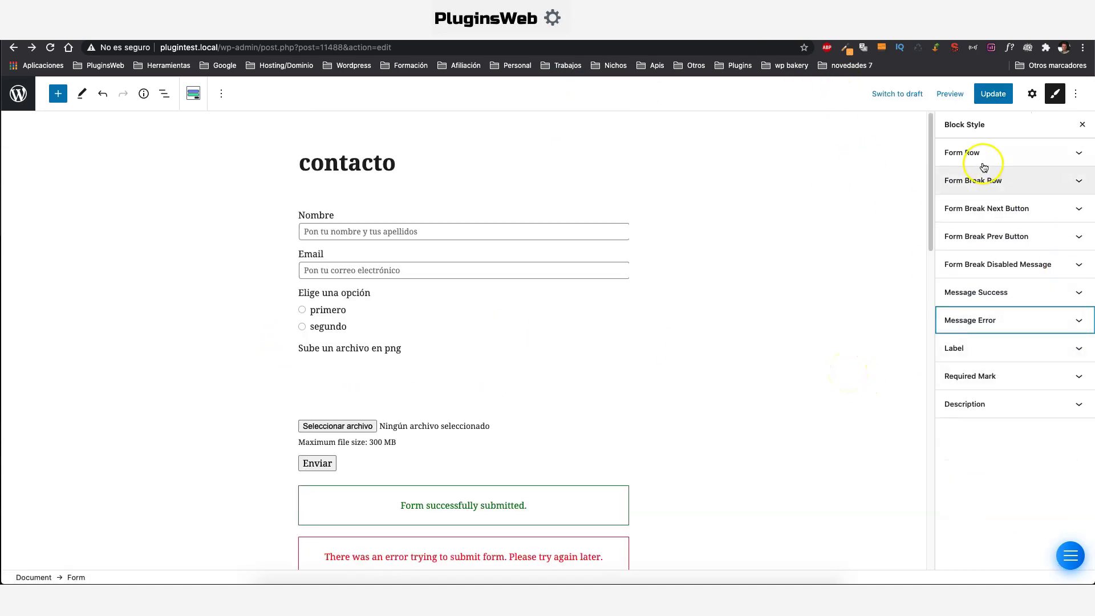
Increase the Gap Before and Gap After spacing of the form rows.
{"action": "left_click", "coordinate": [999, 152]}
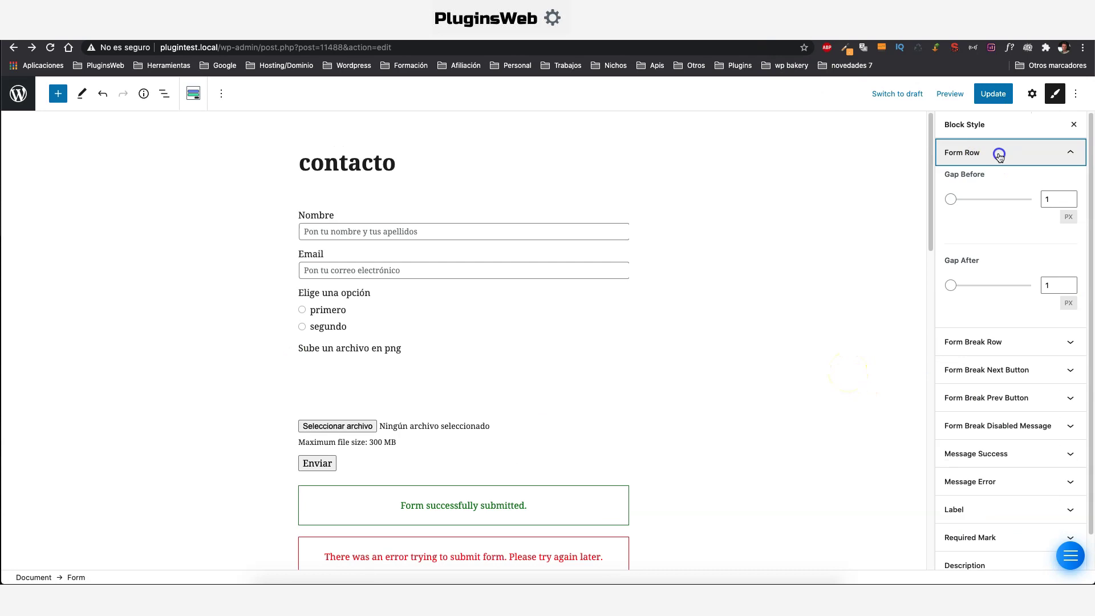
{"action": "left_click", "coordinate": [950, 198]}
{"action": "left_click_drag", "start_coordinate": [961, 198], "coordinate": [984, 196]}
{"action": "left_click", "coordinate": [953, 283]}
{"action": "scroll", "coordinate": [1006, 399], "scroll_direction": "down", "scroll_amount": 1}
Style the Message Success text with a size of 69 px, Uppercase transform and orange text color.
{"action": "left_click", "coordinate": [1007, 418]}
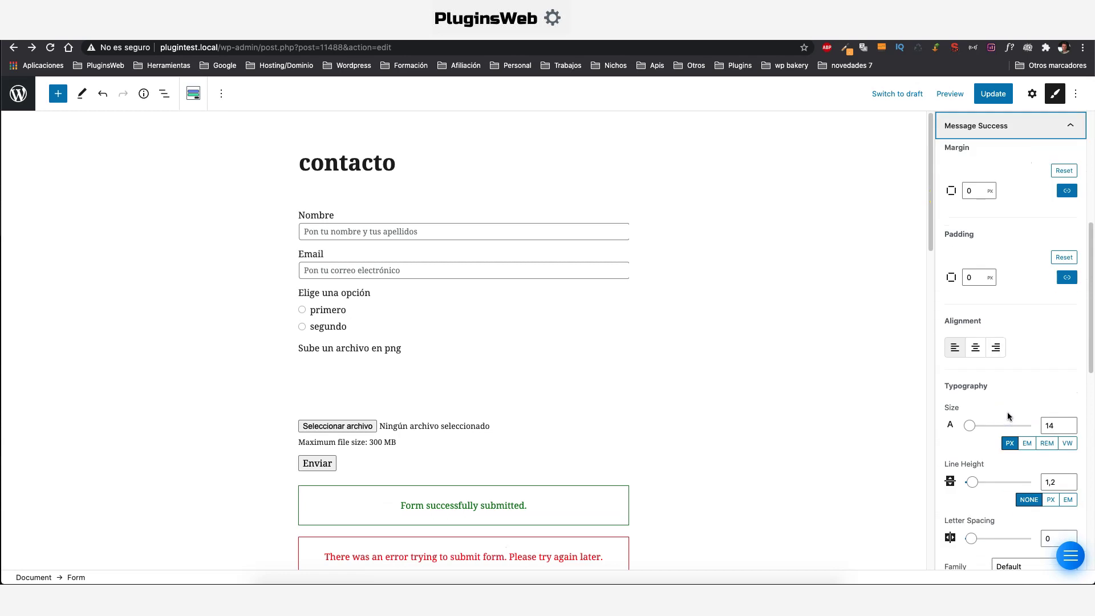
{"action": "scroll", "coordinate": [1009, 317], "scroll_direction": "down", "scroll_amount": 3}
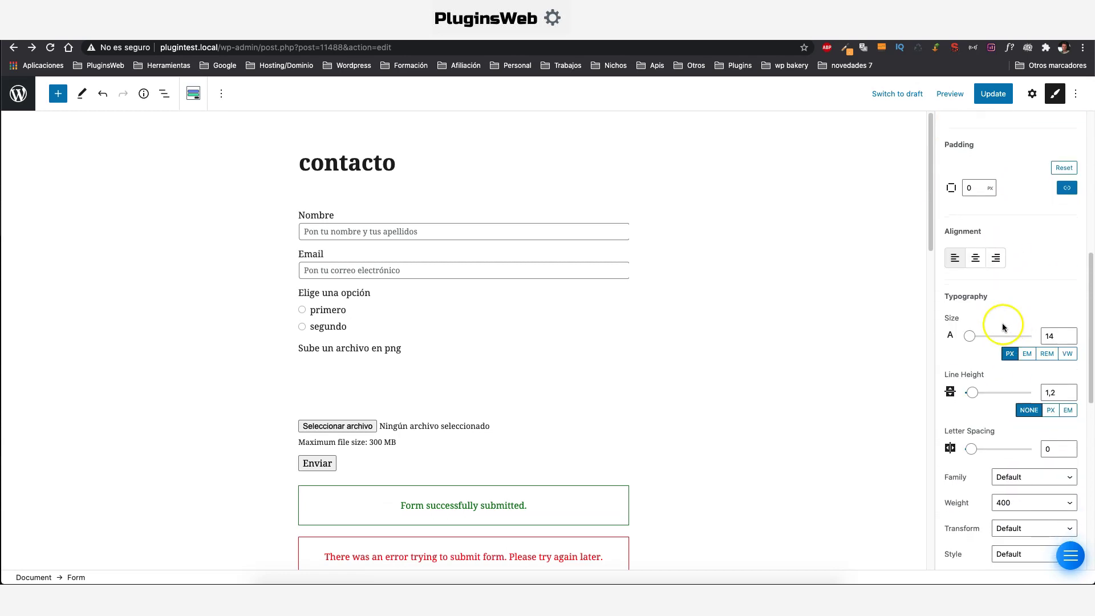
{"action": "left_click_drag", "start_coordinate": [969, 338], "coordinate": [986, 338]}
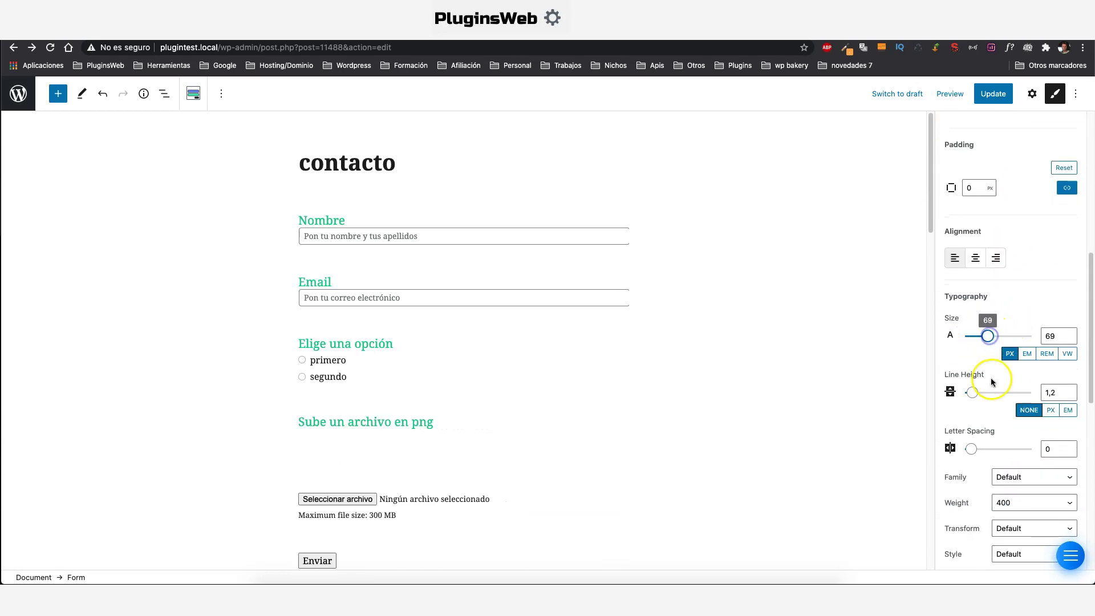
{"action": "scroll", "coordinate": [992, 382], "scroll_direction": "down", "scroll_amount": 2}
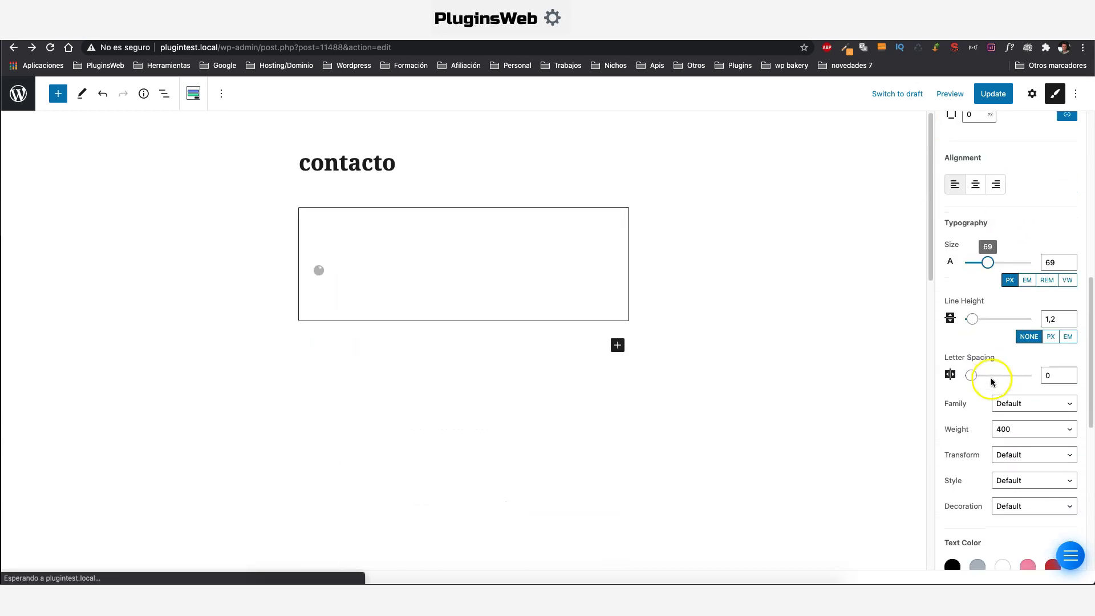
{"action": "left_click", "coordinate": [1027, 456]}
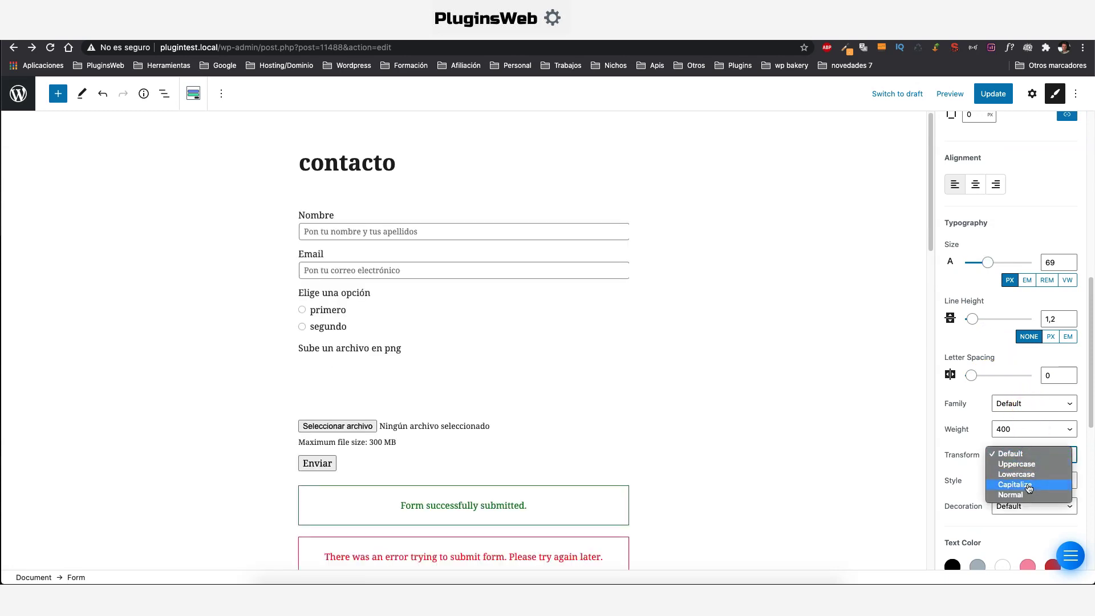
{"action": "left_click", "coordinate": [1021, 463]}
{"action": "scroll", "coordinate": [1020, 473], "scroll_direction": "down", "scroll_amount": 2}
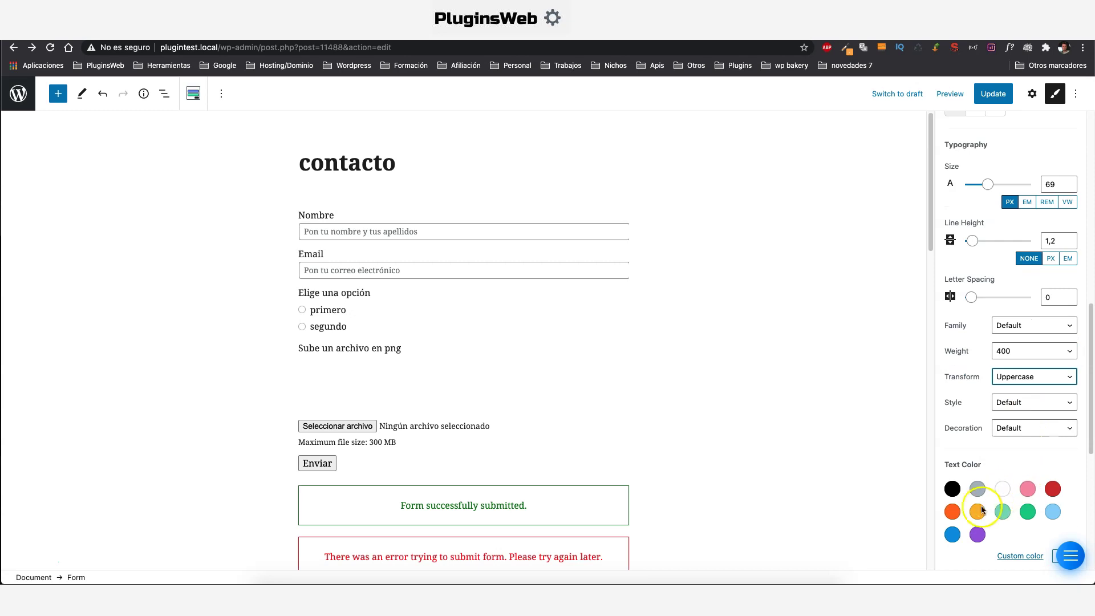
{"action": "scroll", "coordinate": [1031, 310], "scroll_direction": "down", "scroll_amount": 1}
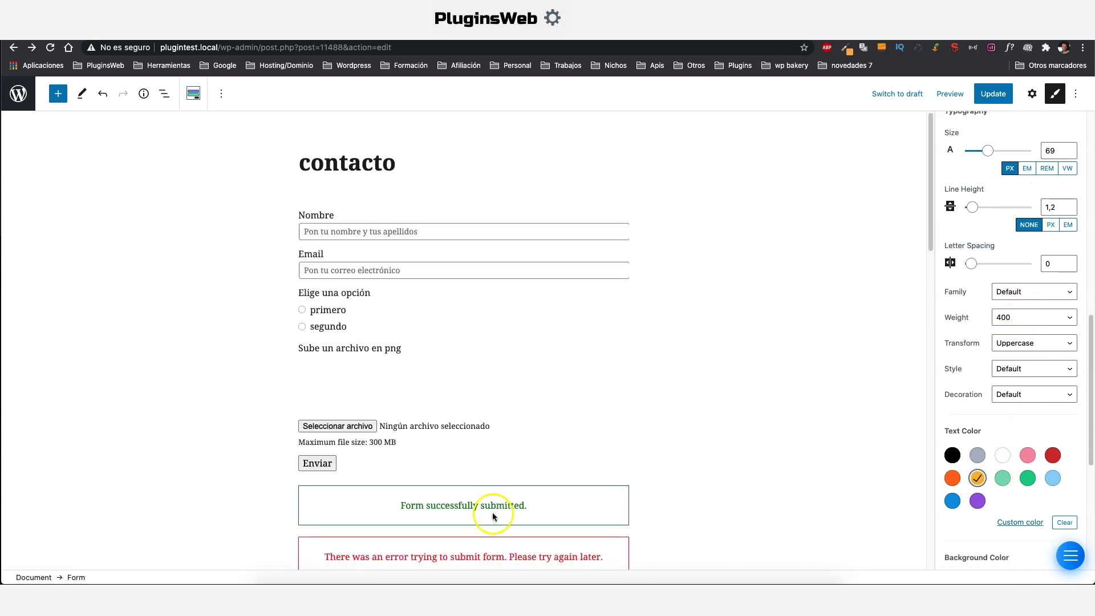
Update the "contacto" page and view the published version with the new form styles.
{"action": "left_click", "coordinate": [993, 95]}
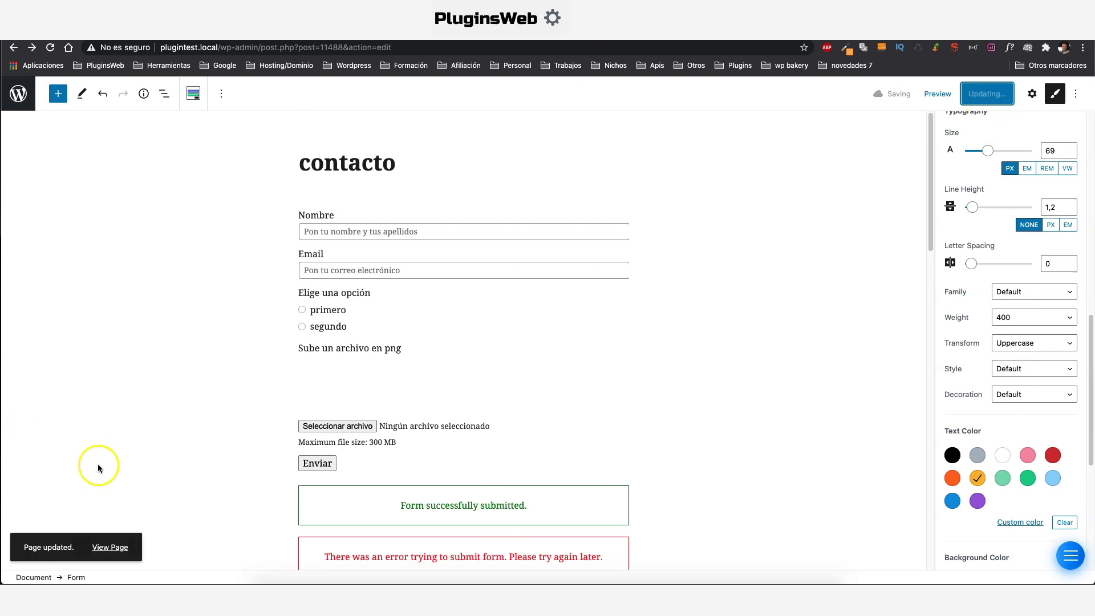
{"action": "left_click", "coordinate": [110, 548]}
{"action": "scroll", "coordinate": [342, 387], "scroll_direction": "down", "scroll_amount": 3}
{"action": "scroll", "coordinate": [262, 302], "scroll_direction": "up", "scroll_amount": 2}
{"action": "scroll", "coordinate": [262, 314], "scroll_direction": "up", "scroll_amount": 1}
Fill in Nombre with "ffff" and Email with a test address, choose "primero" and submit the form.
{"action": "left_click", "coordinate": [259, 226]}
{"action": "type", "text": "ffff"}
{"action": "left_click", "coordinate": [244, 304]}
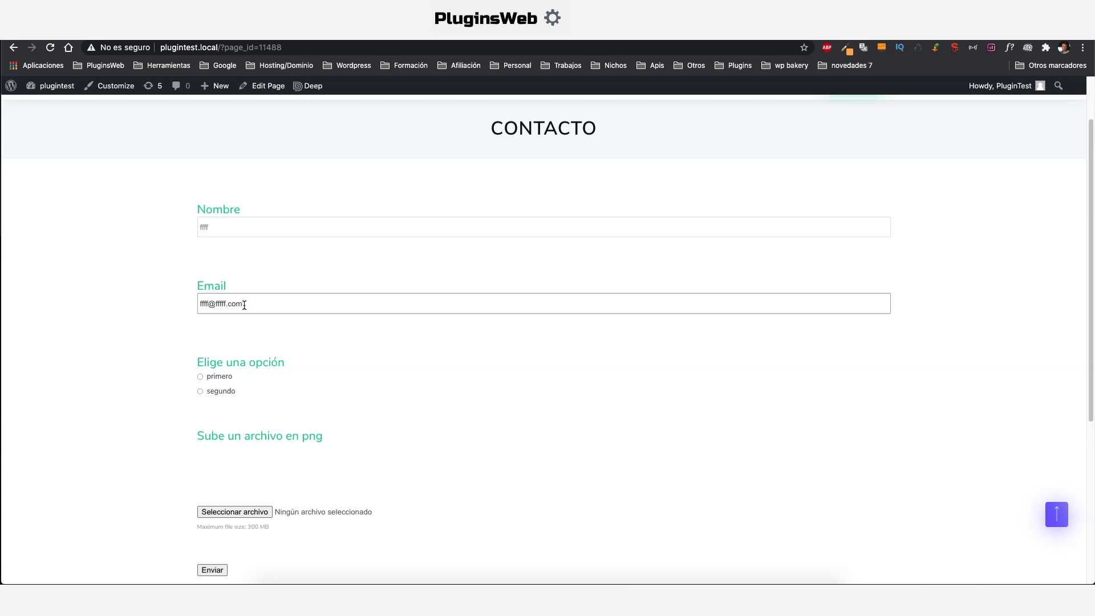
{"action": "left_click", "coordinate": [200, 377]}
{"action": "scroll", "coordinate": [274, 405], "scroll_direction": "down", "scroll_amount": 3}
{"action": "left_click", "coordinate": [211, 398]}
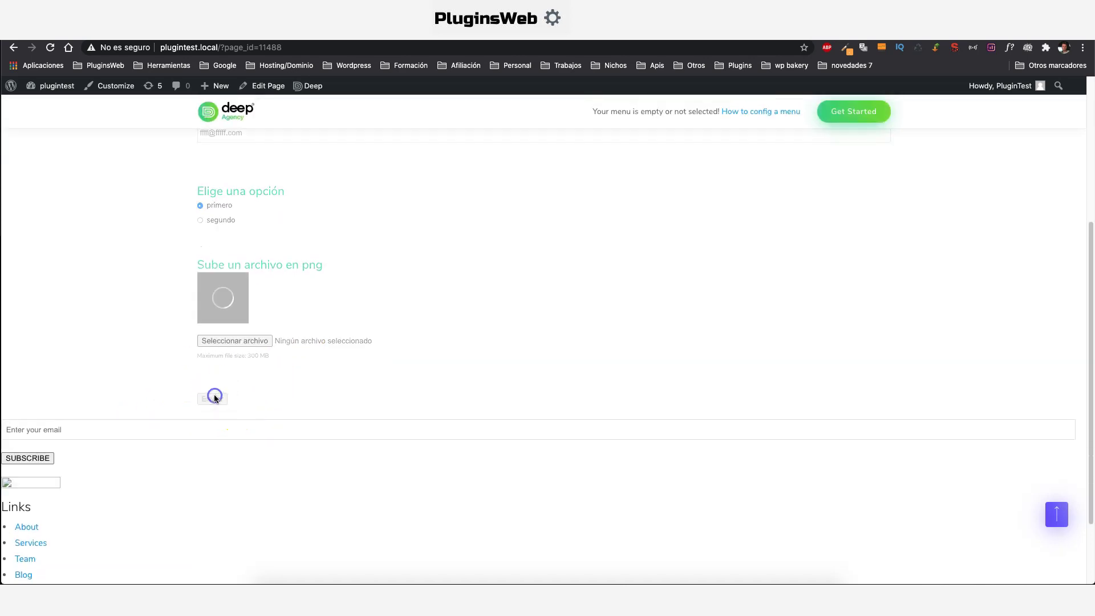
{"action": "scroll", "coordinate": [257, 377], "scroll_direction": "down", "scroll_amount": 2}
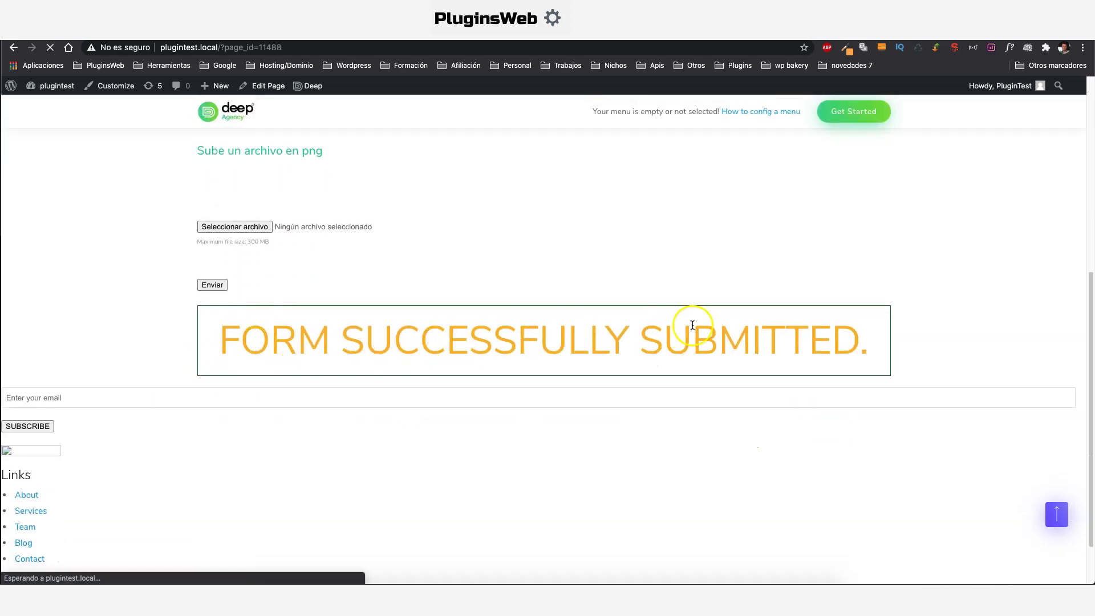